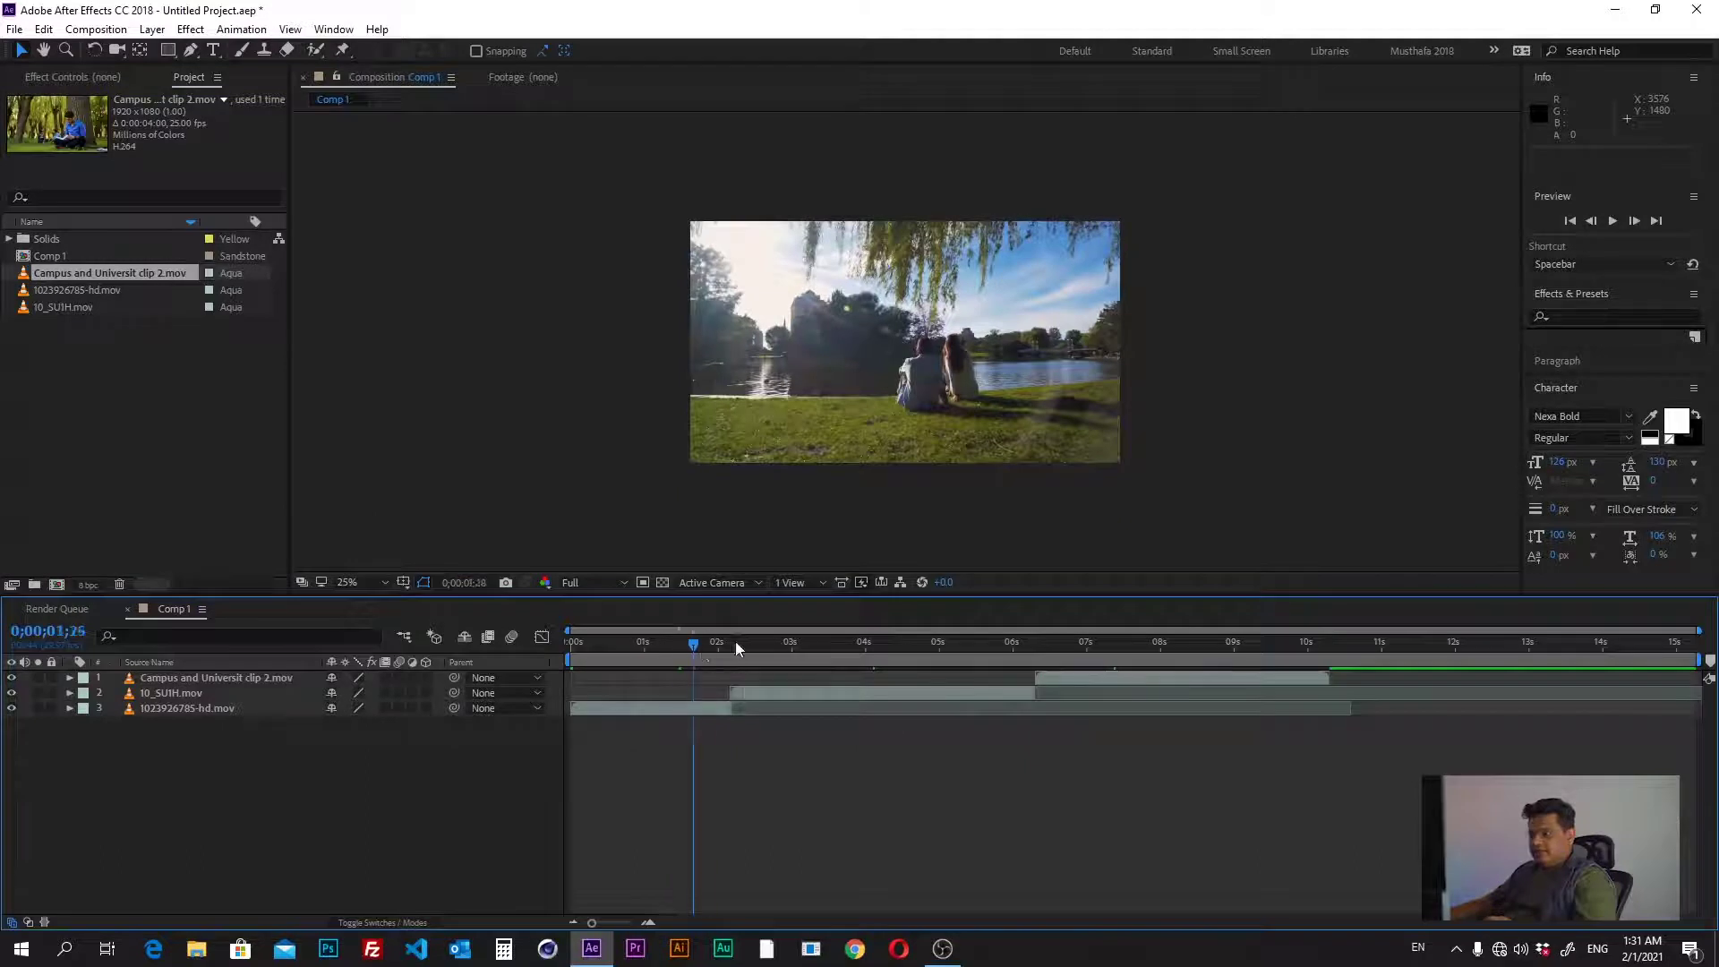
# Scrub Comp 1 back to the lakeside couple frame near 0;00;00;21, leaving no layers selected
pyautogui.moveTo(735, 641); pyautogui.dragTo(610, 641)
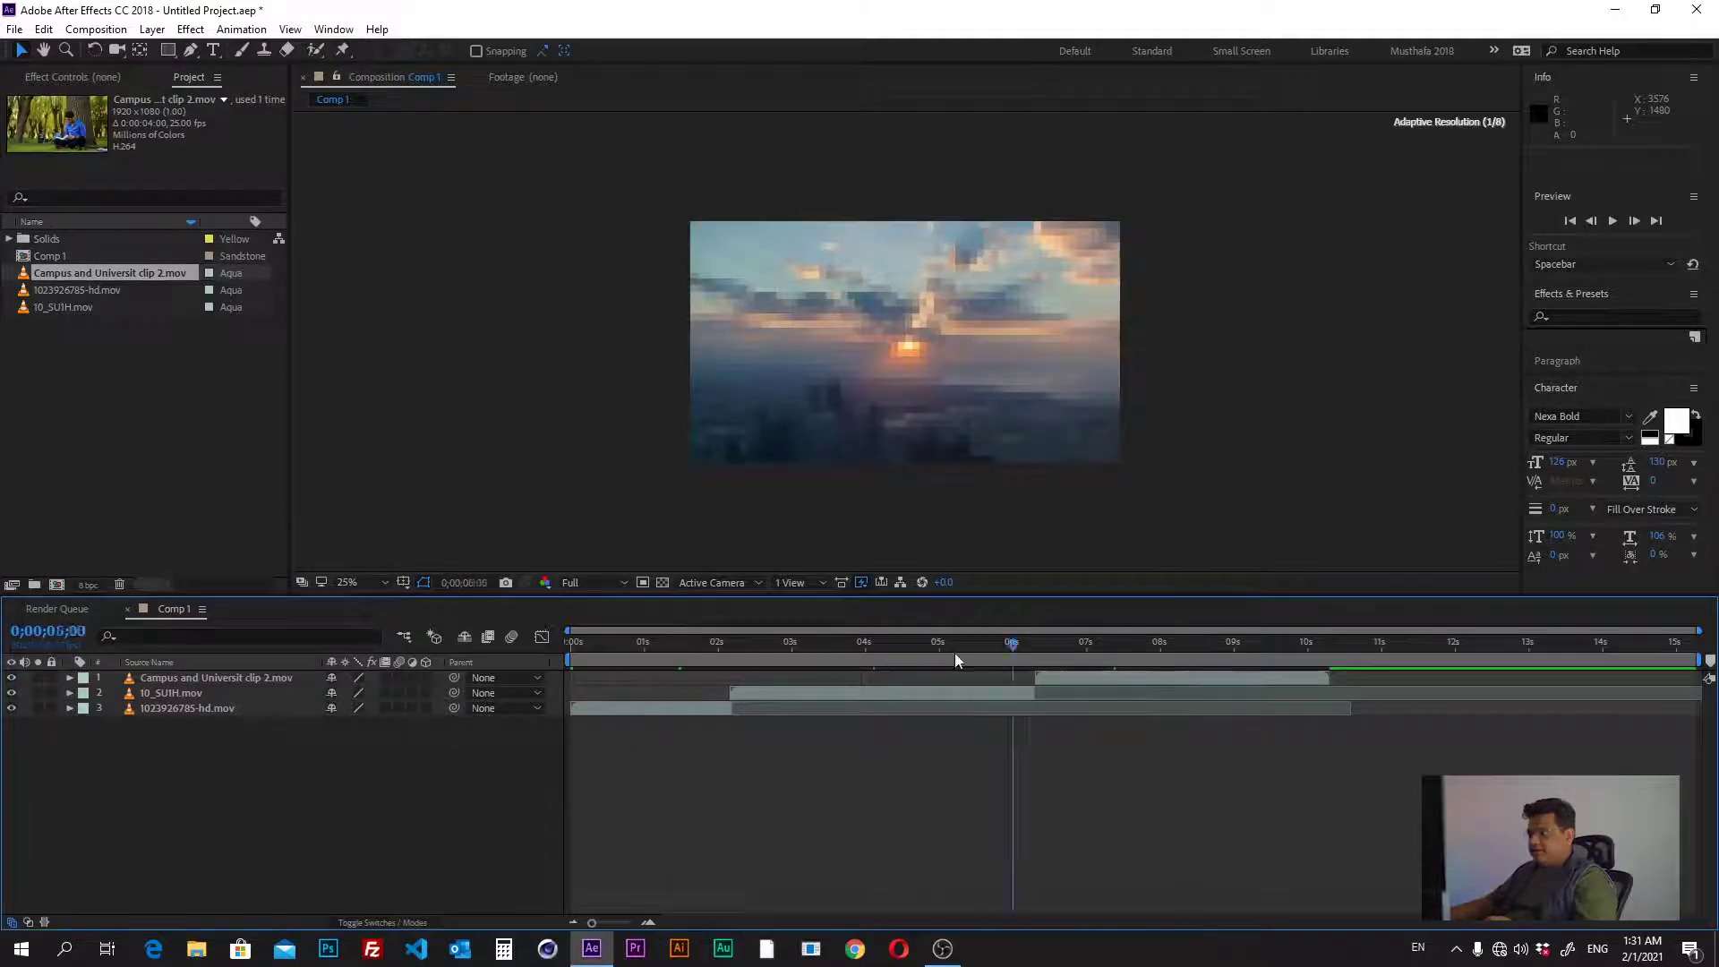
pyautogui.moveTo(254, 732); pyautogui.dragTo(255, 681)
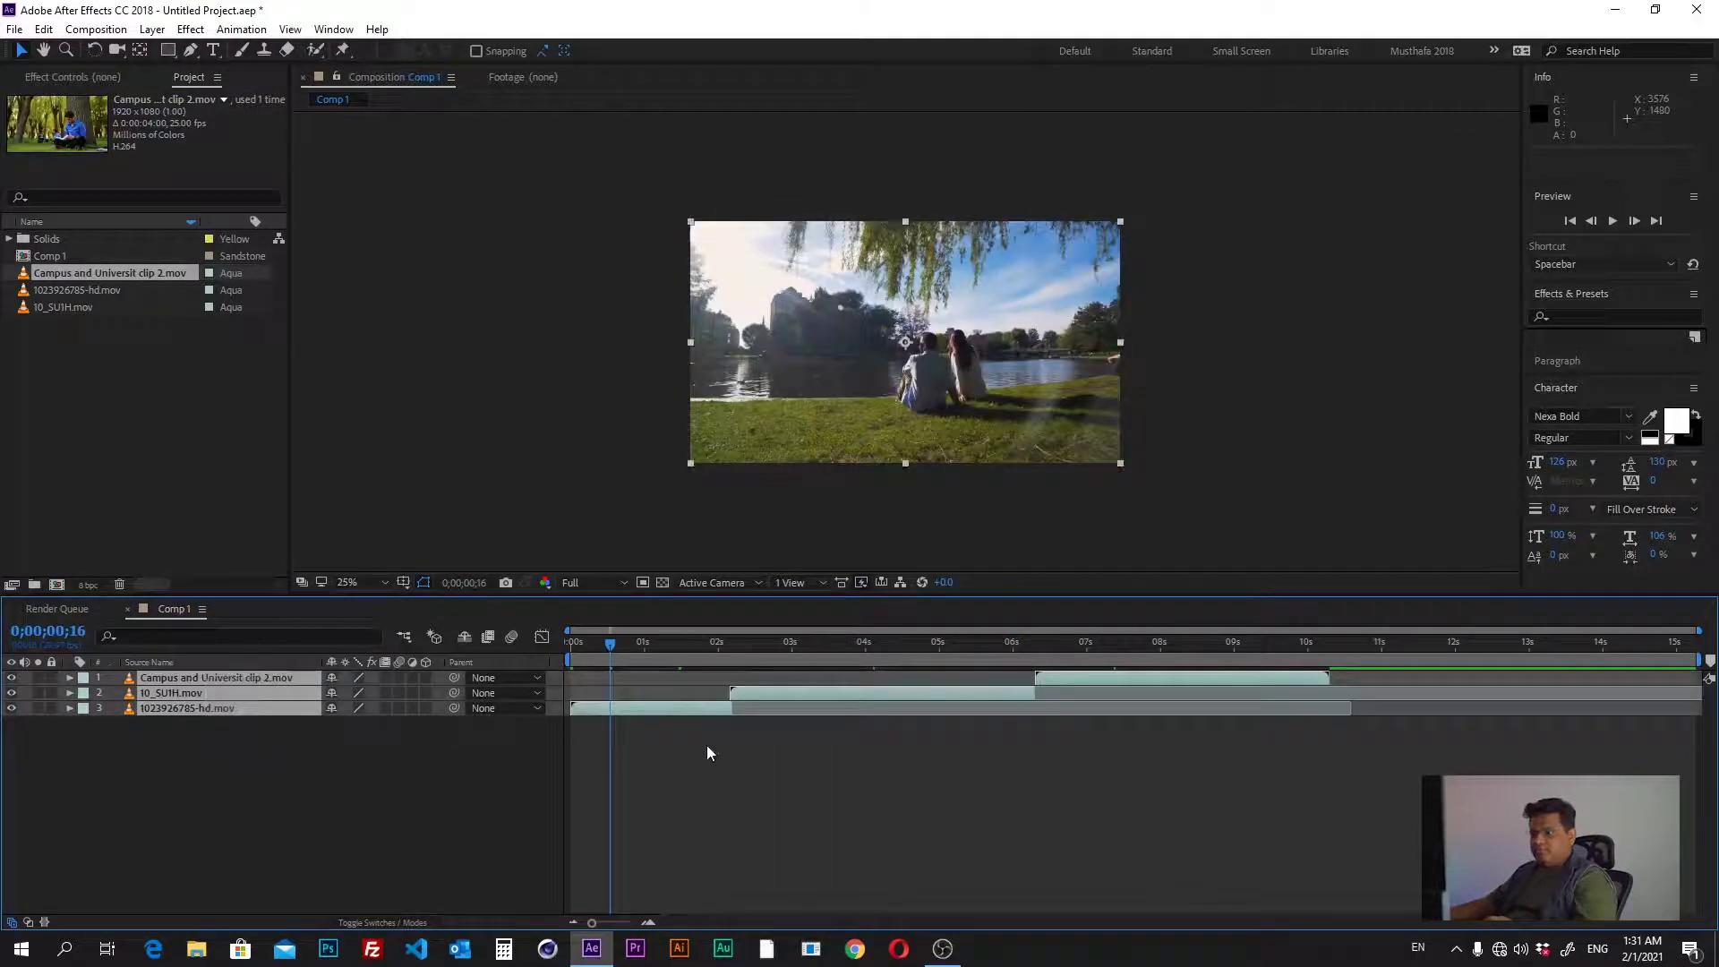
pyautogui.click(706, 745)
pyautogui.moveTo(666, 647)
pyautogui.mouseDown()
pyautogui.moveTo(673, 668)
pyautogui.moveTo(615, 713)
pyautogui.mouseUp()
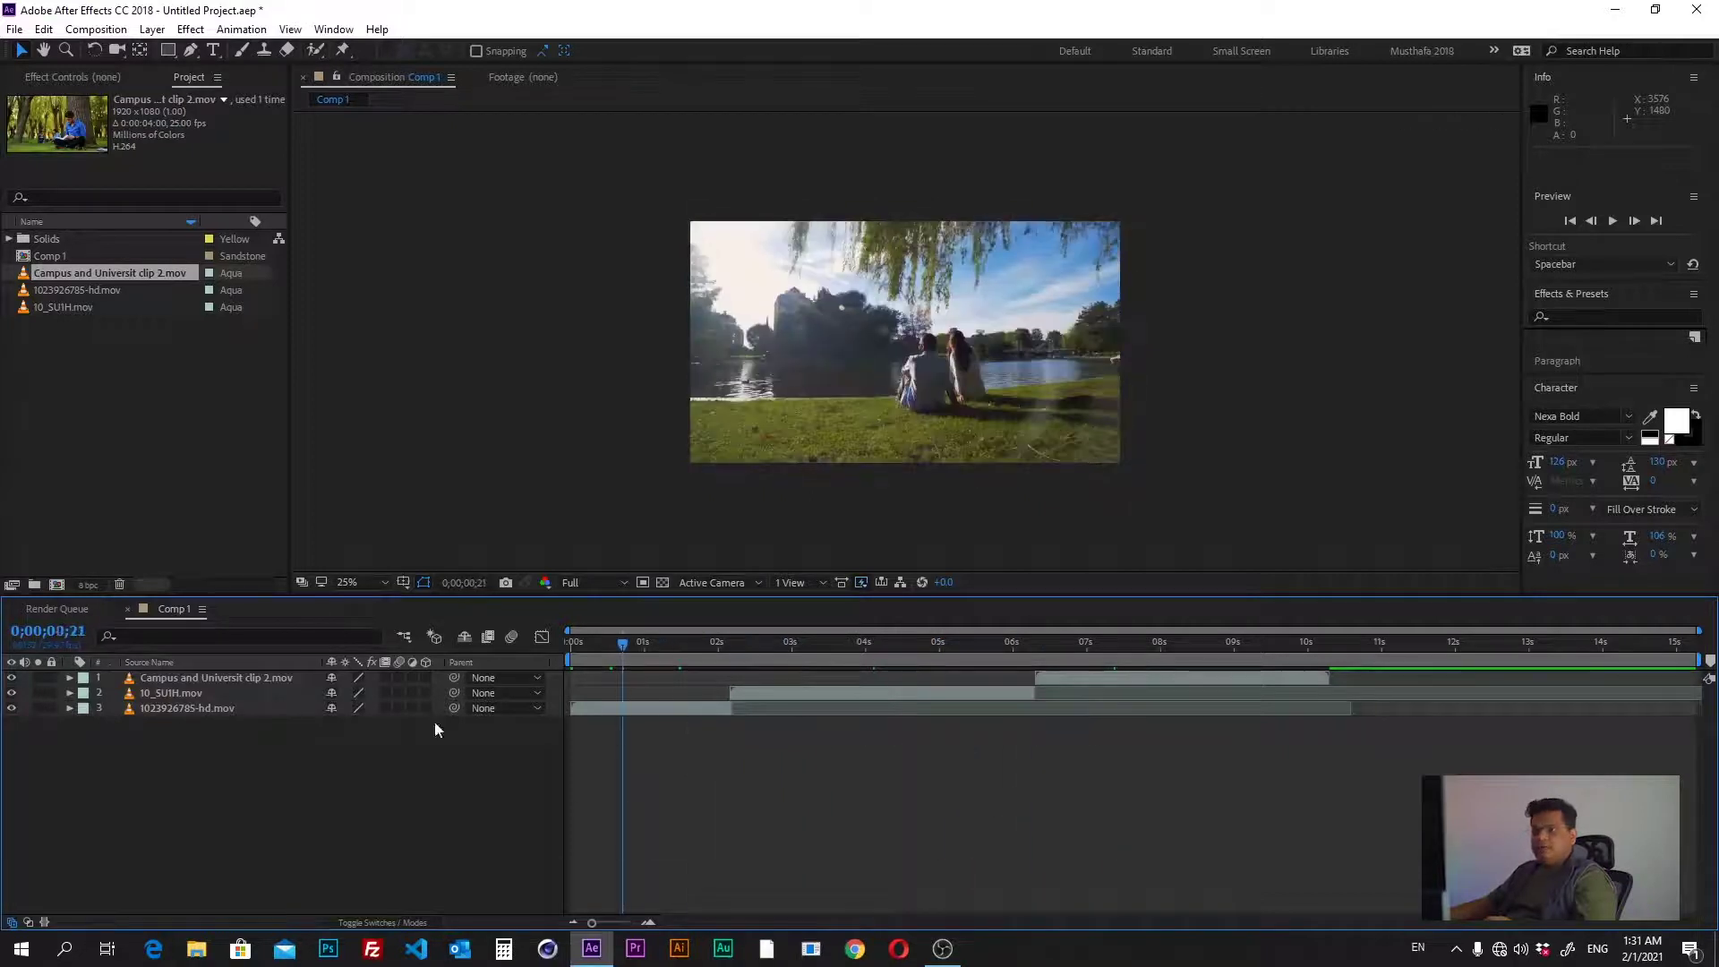
# Create Adjustment Layer 2 above the three clips using the composition's New > Adjustment Layer command
pyautogui.click(153, 31)
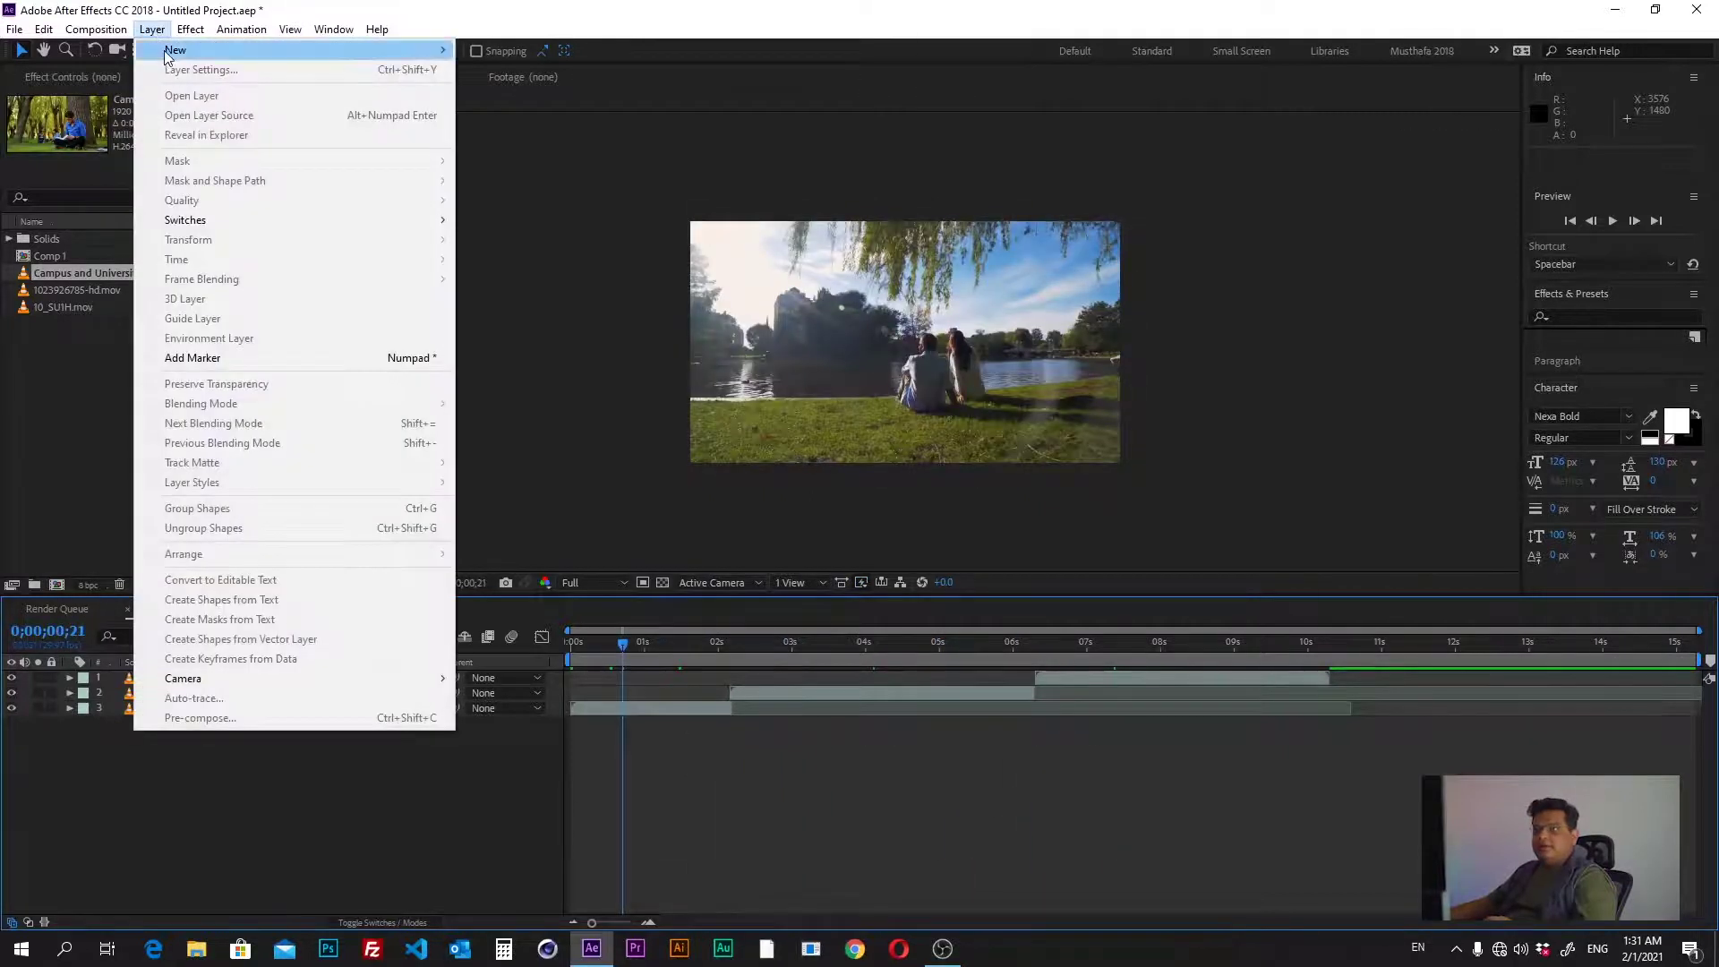
pyautogui.moveTo(170, 51)
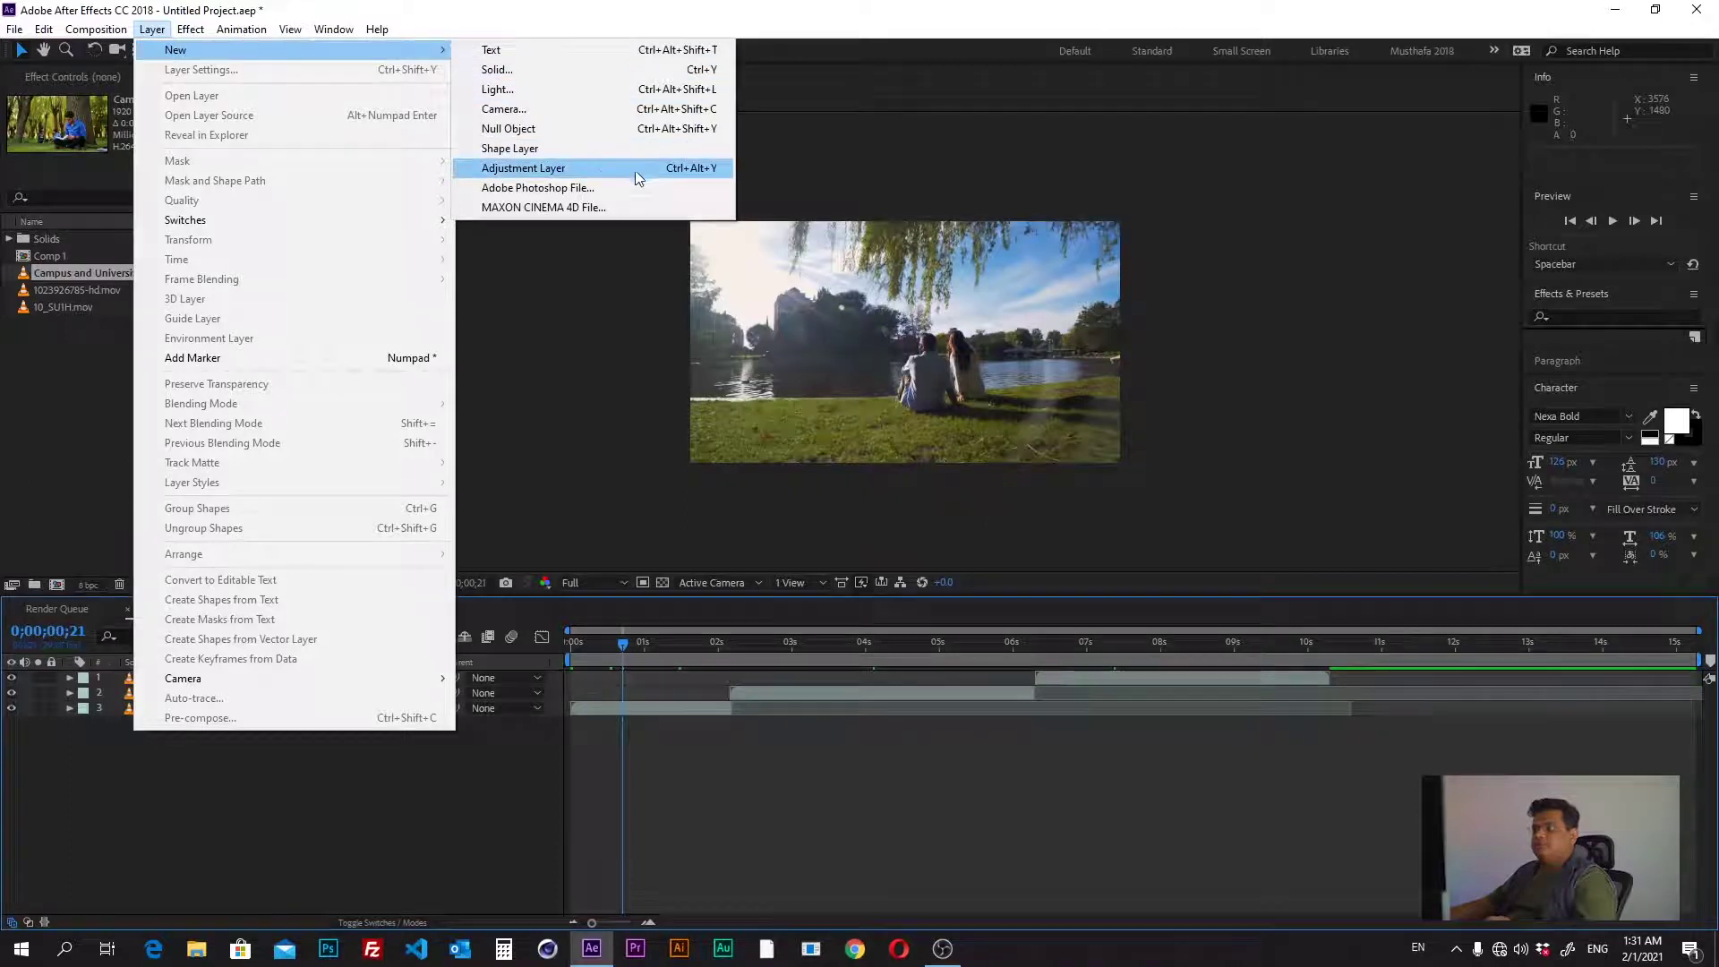
pyautogui.click(653, 741)
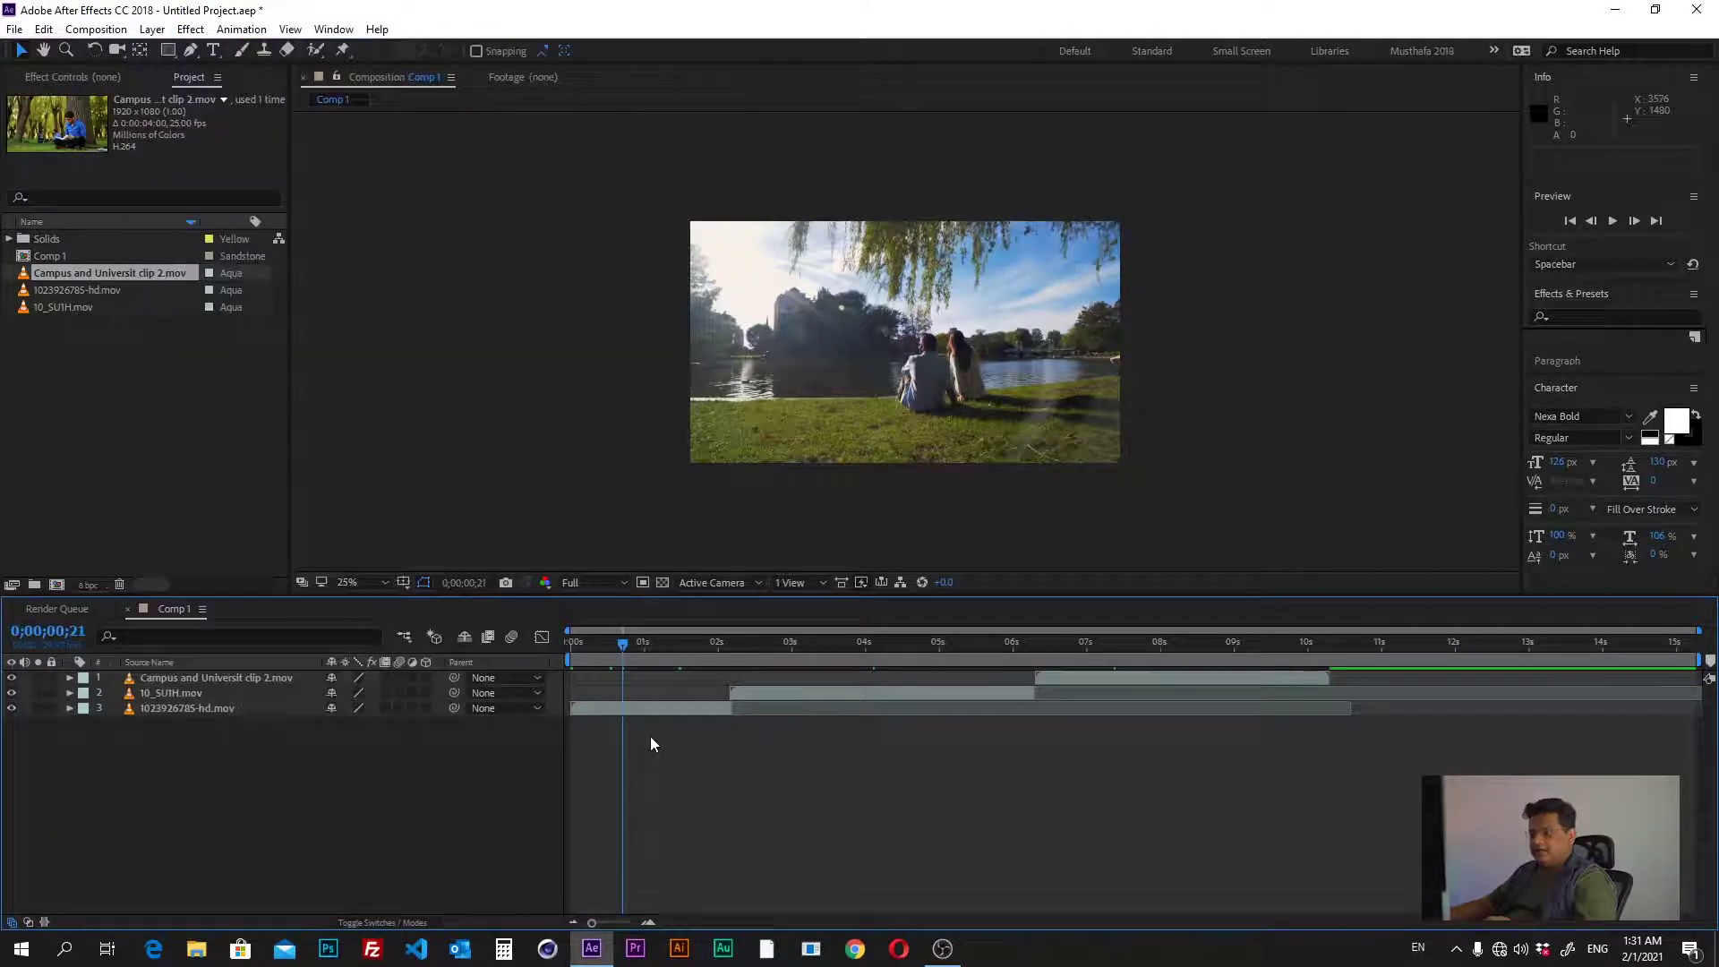
pyautogui.rightClick(652, 529)
pyautogui.moveTo(744, 543)
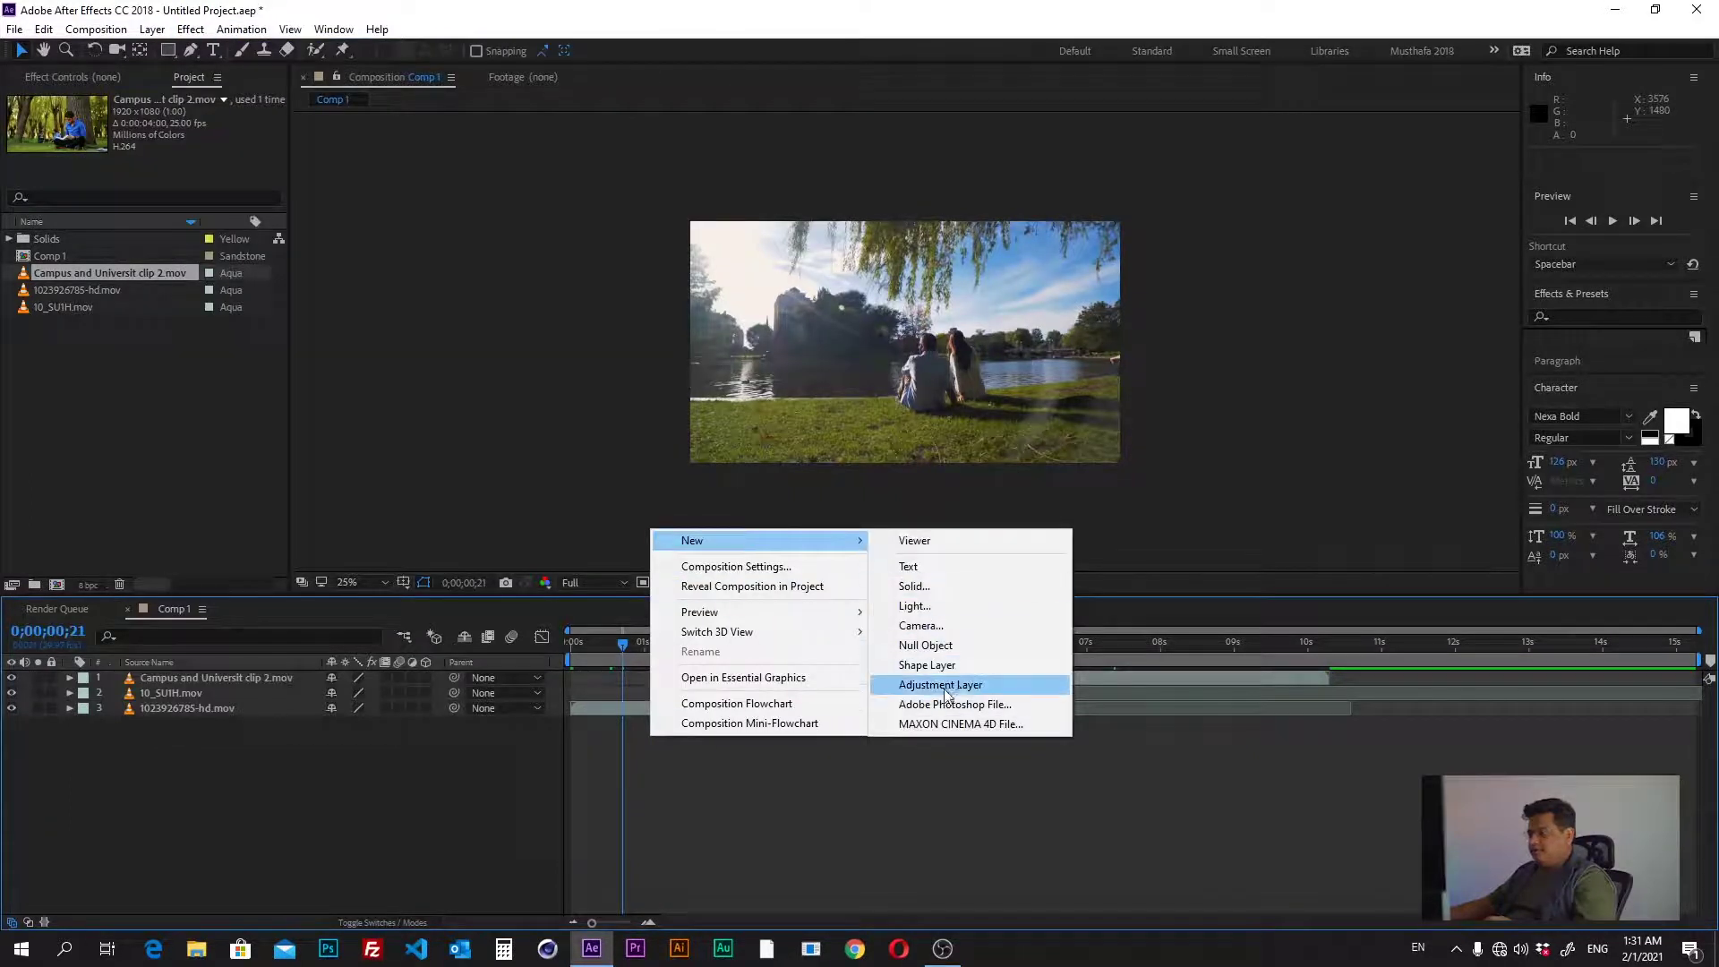
pyautogui.click(996, 692)
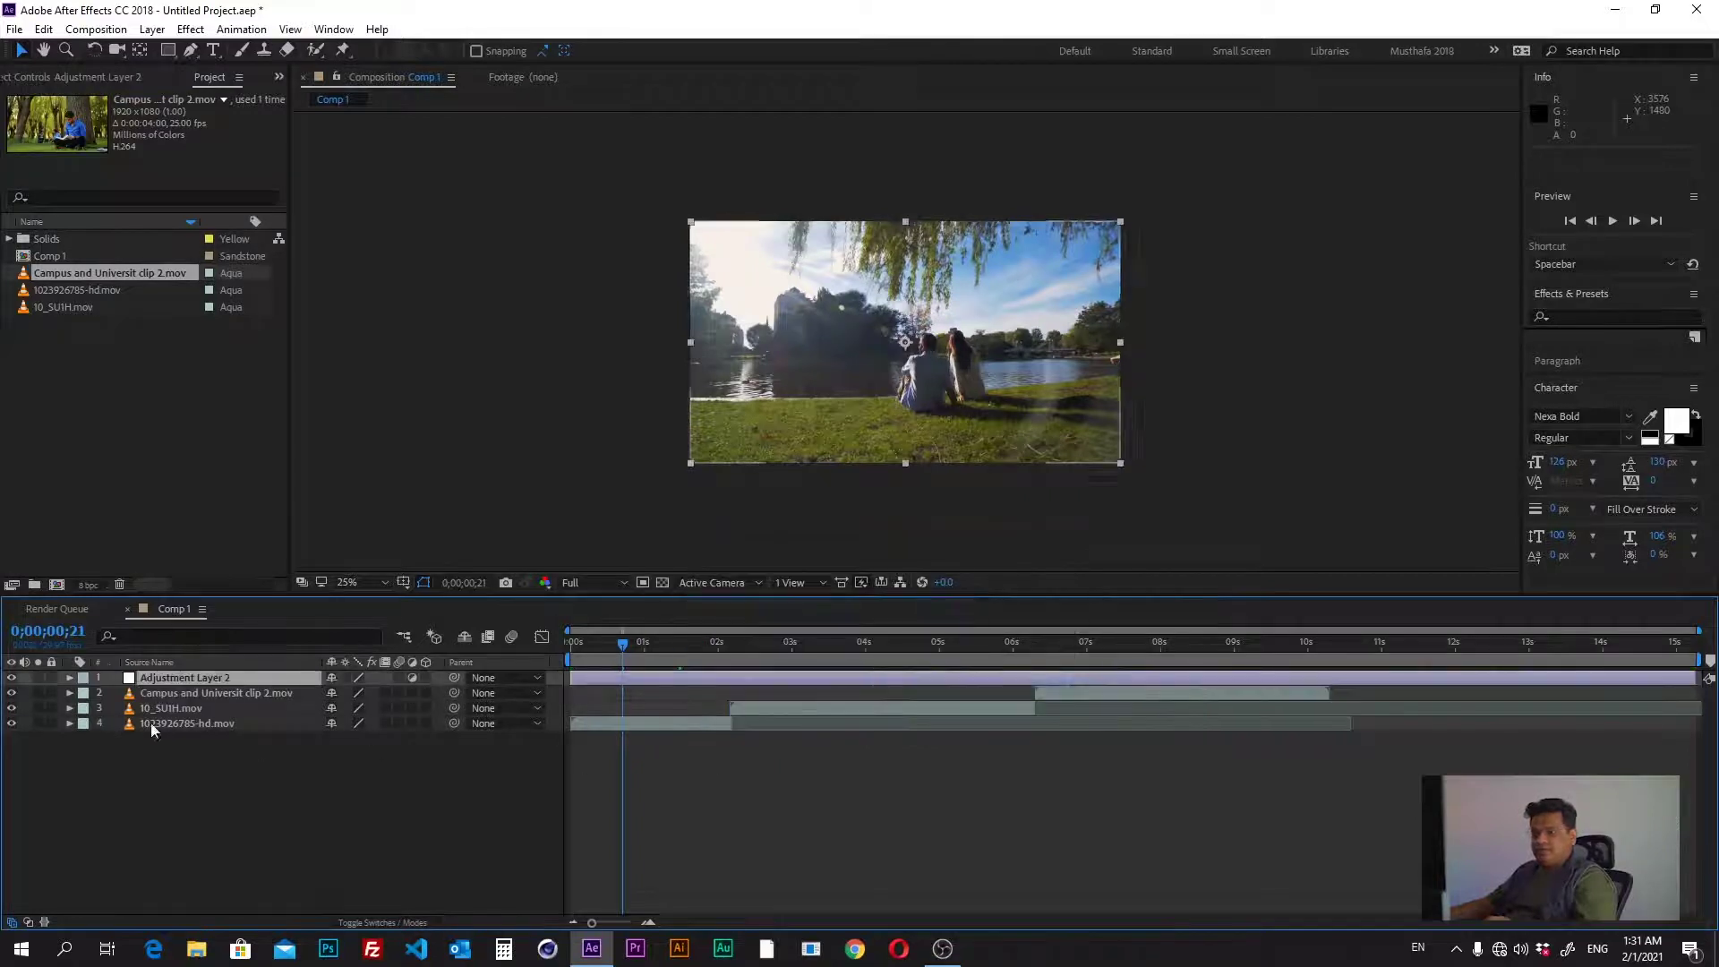
pyautogui.moveTo(170, 712); pyautogui.dragTo(173, 695)
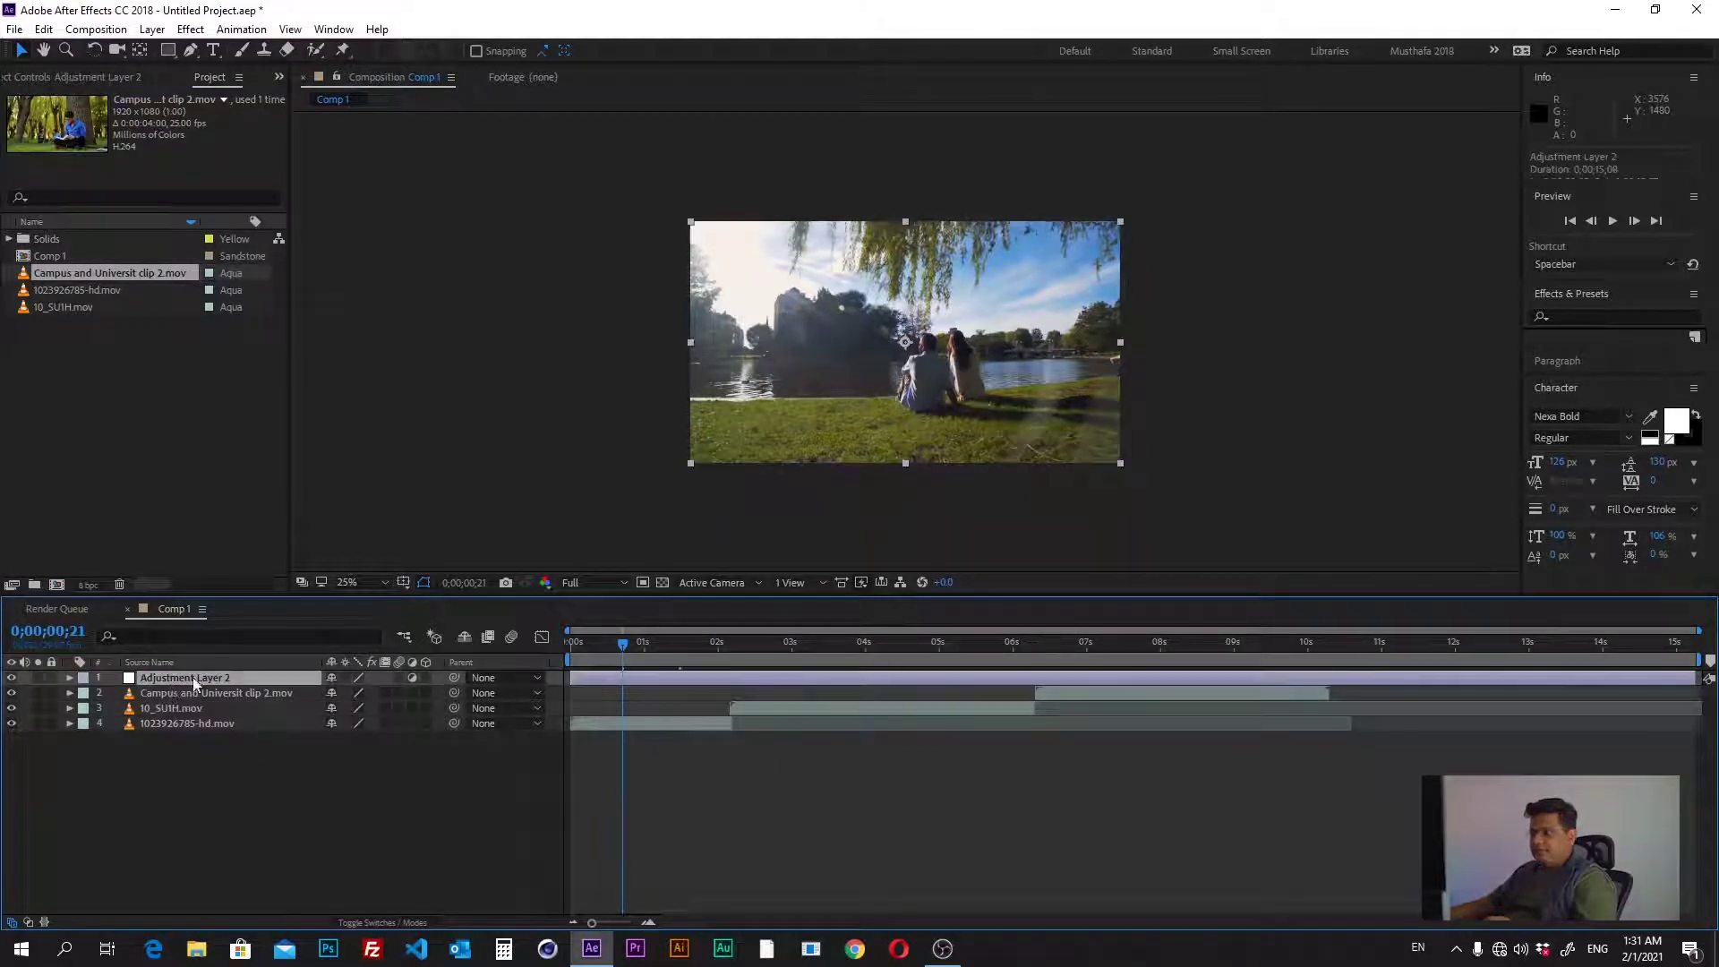
pyautogui.moveTo(873, 408)
pyautogui.mouseDown()
pyautogui.moveTo(1178, 403)
pyautogui.moveTo(928, 343)
pyautogui.mouseUp()
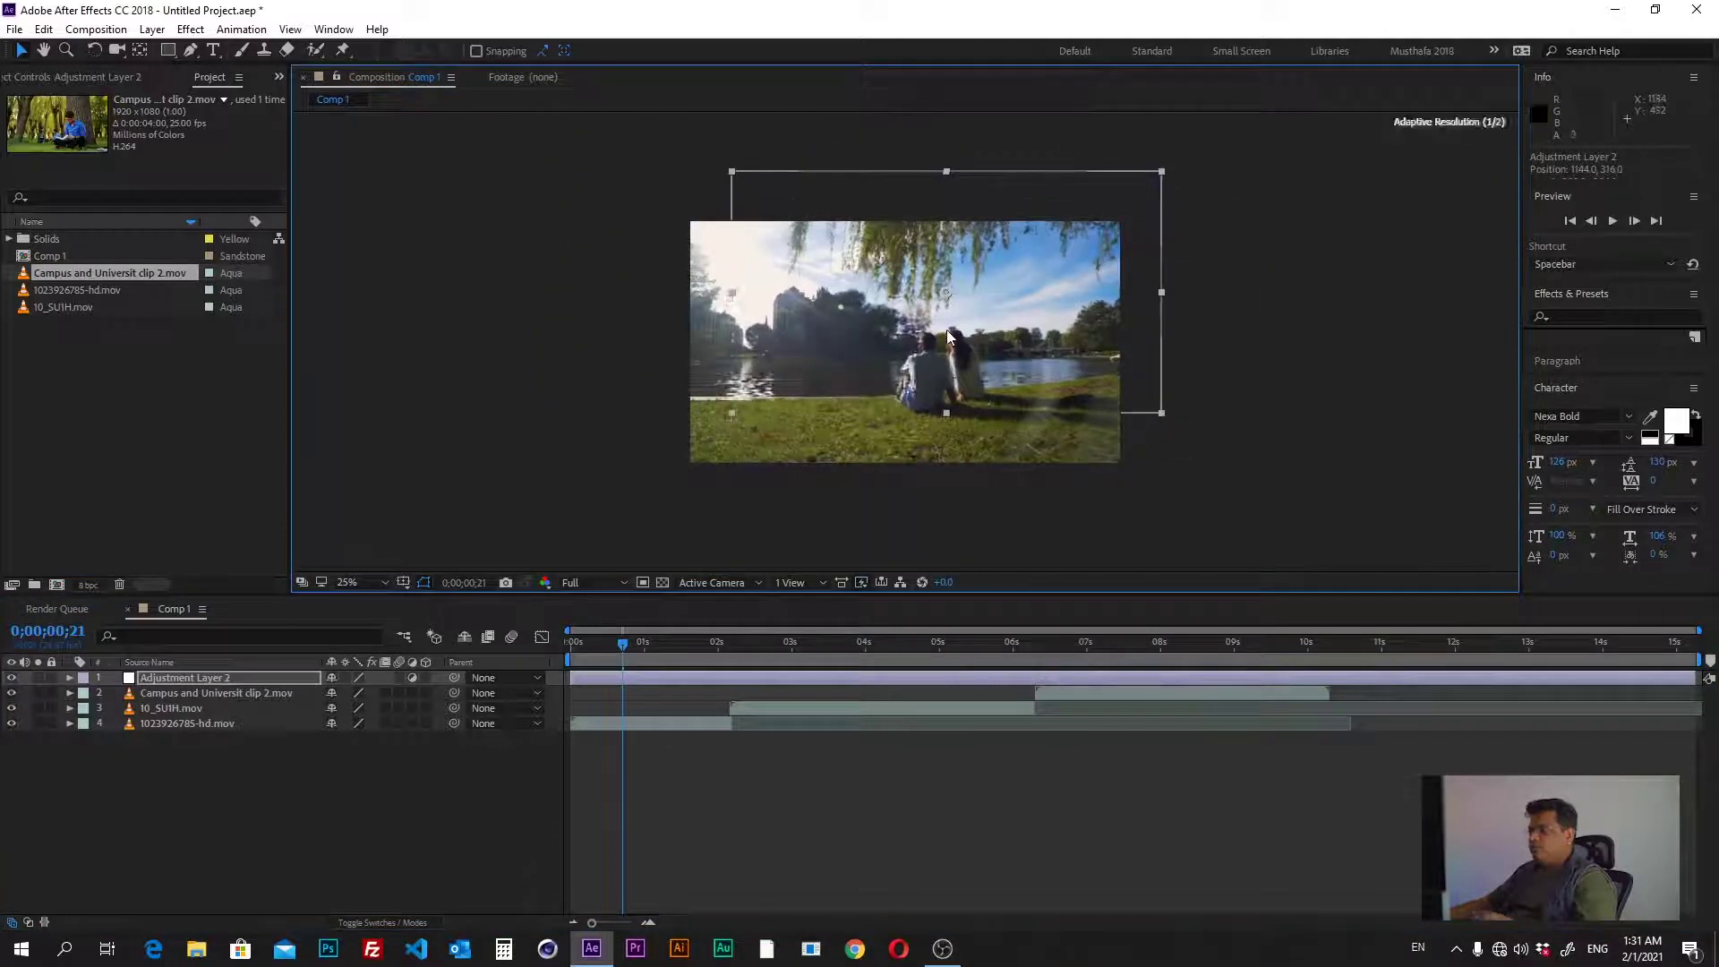
pyautogui.hotkey('ctrl', 'z')
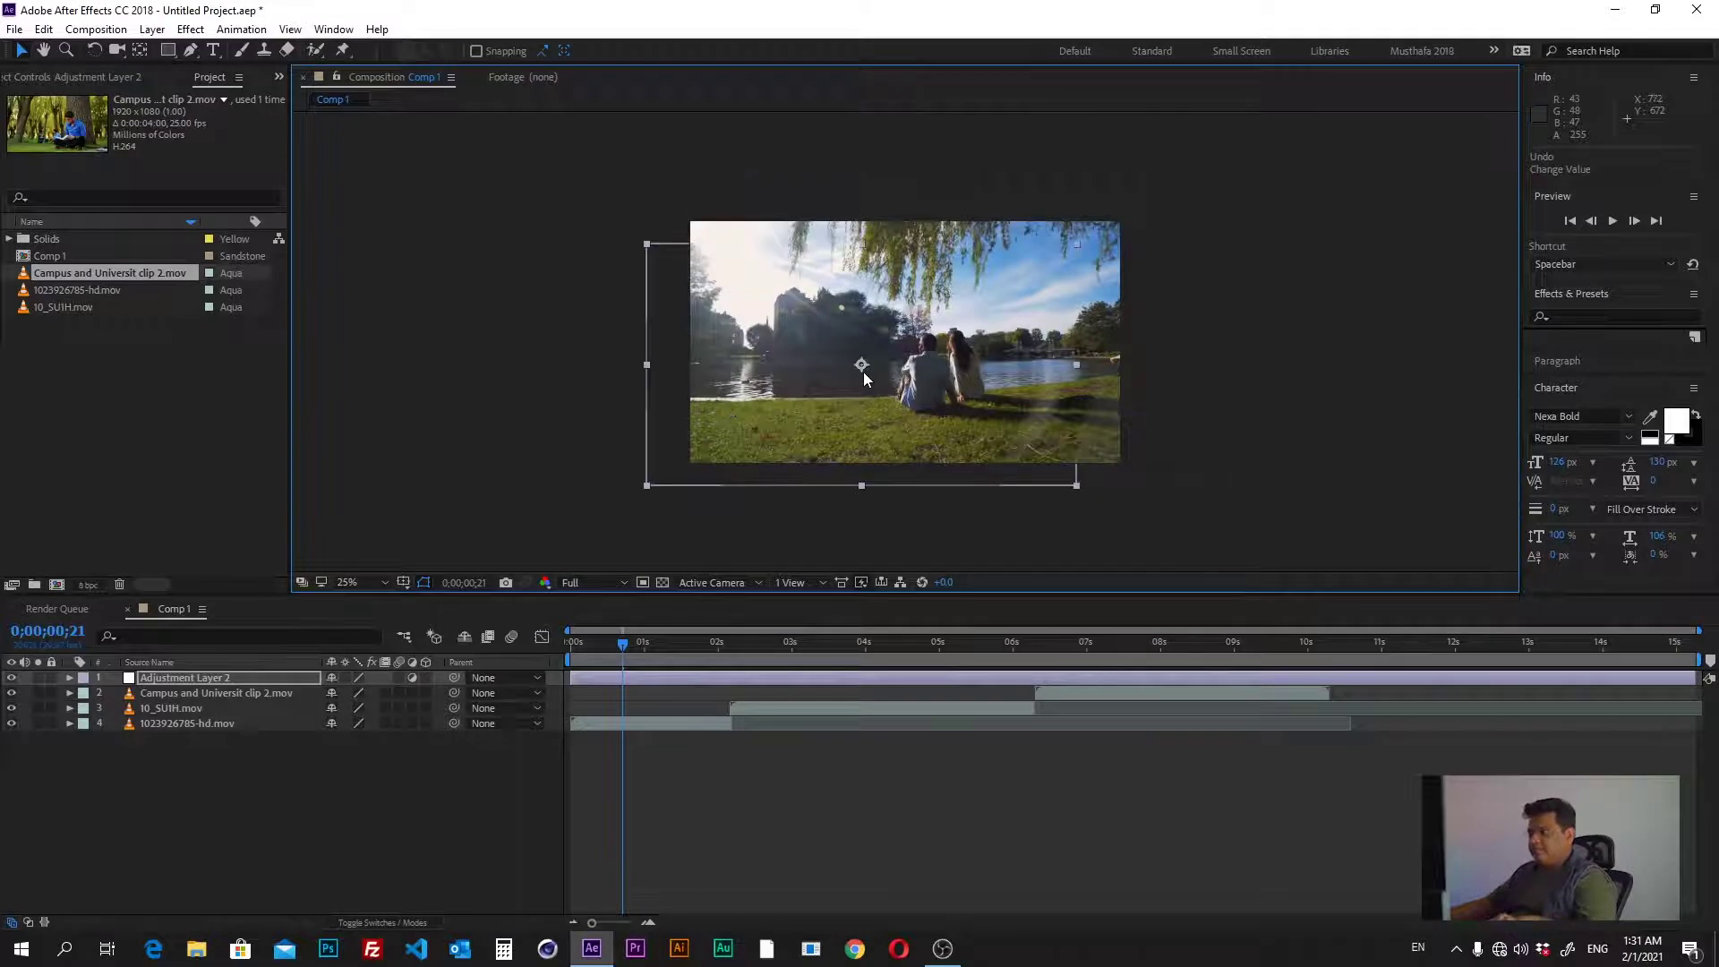
pyautogui.moveTo(863, 372); pyautogui.dragTo(846, 395)
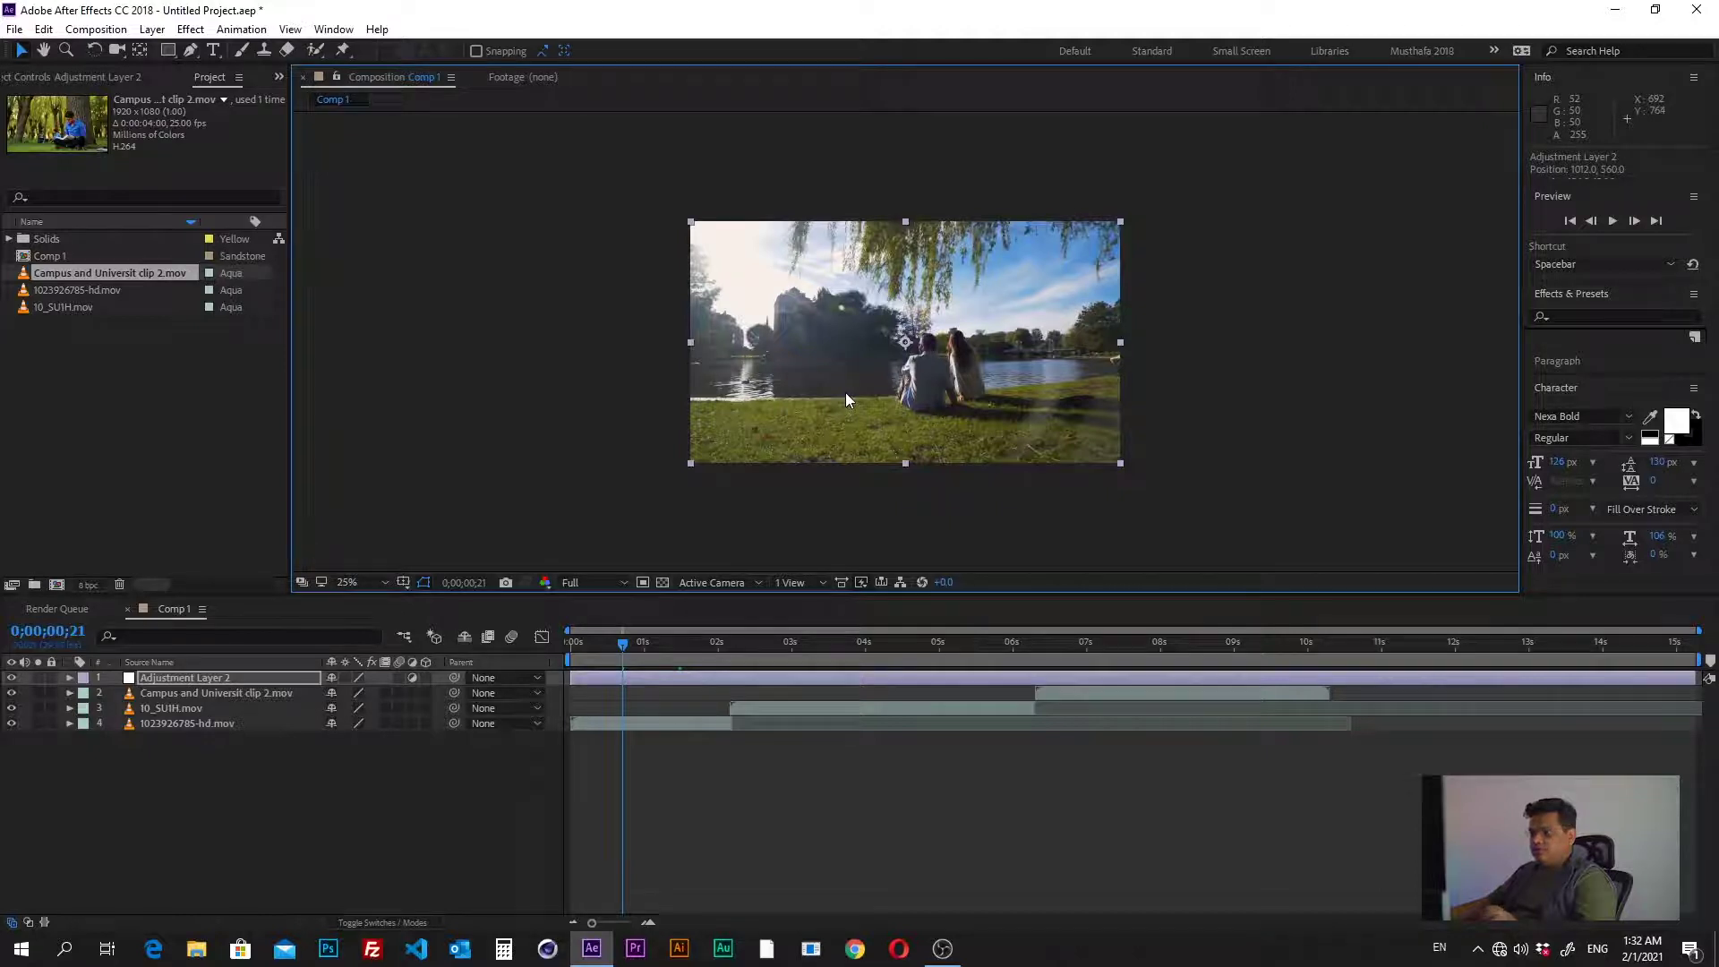
pyautogui.click(224, 743)
pyautogui.click(186, 681)
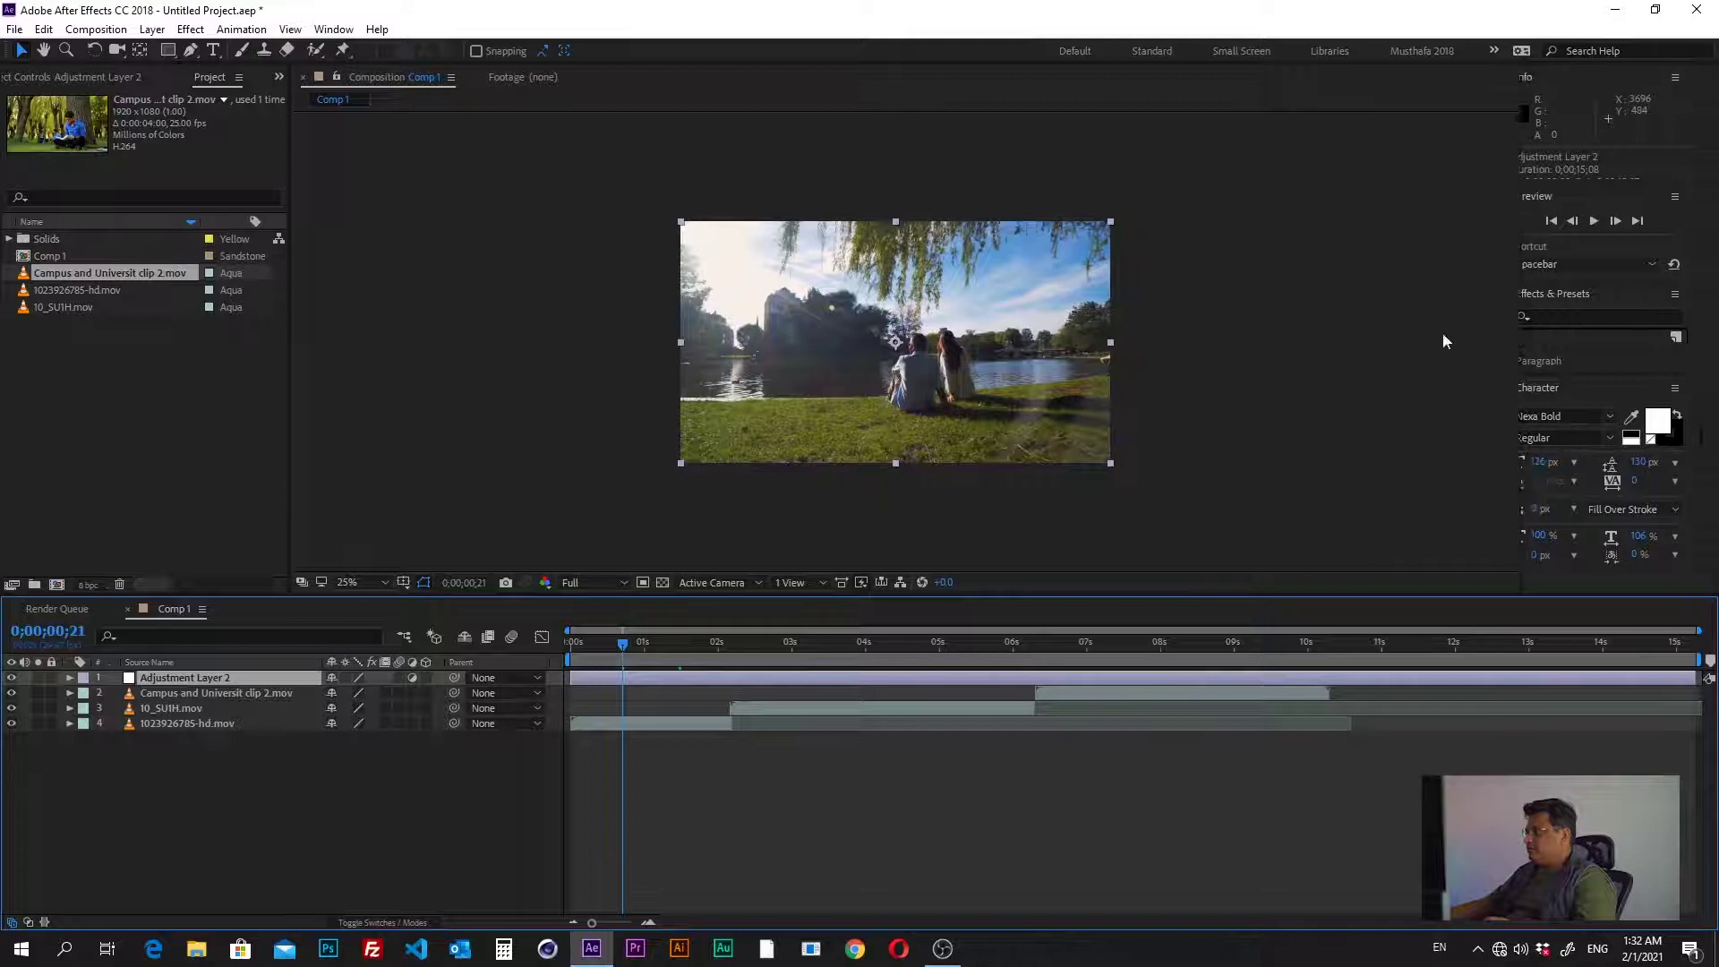
# Search Effects & Presets for 'hue' and apply Hue/Saturation to Adjustment Layer 2
pyautogui.moveTo(1520, 329); pyautogui.dragTo(1379, 332)
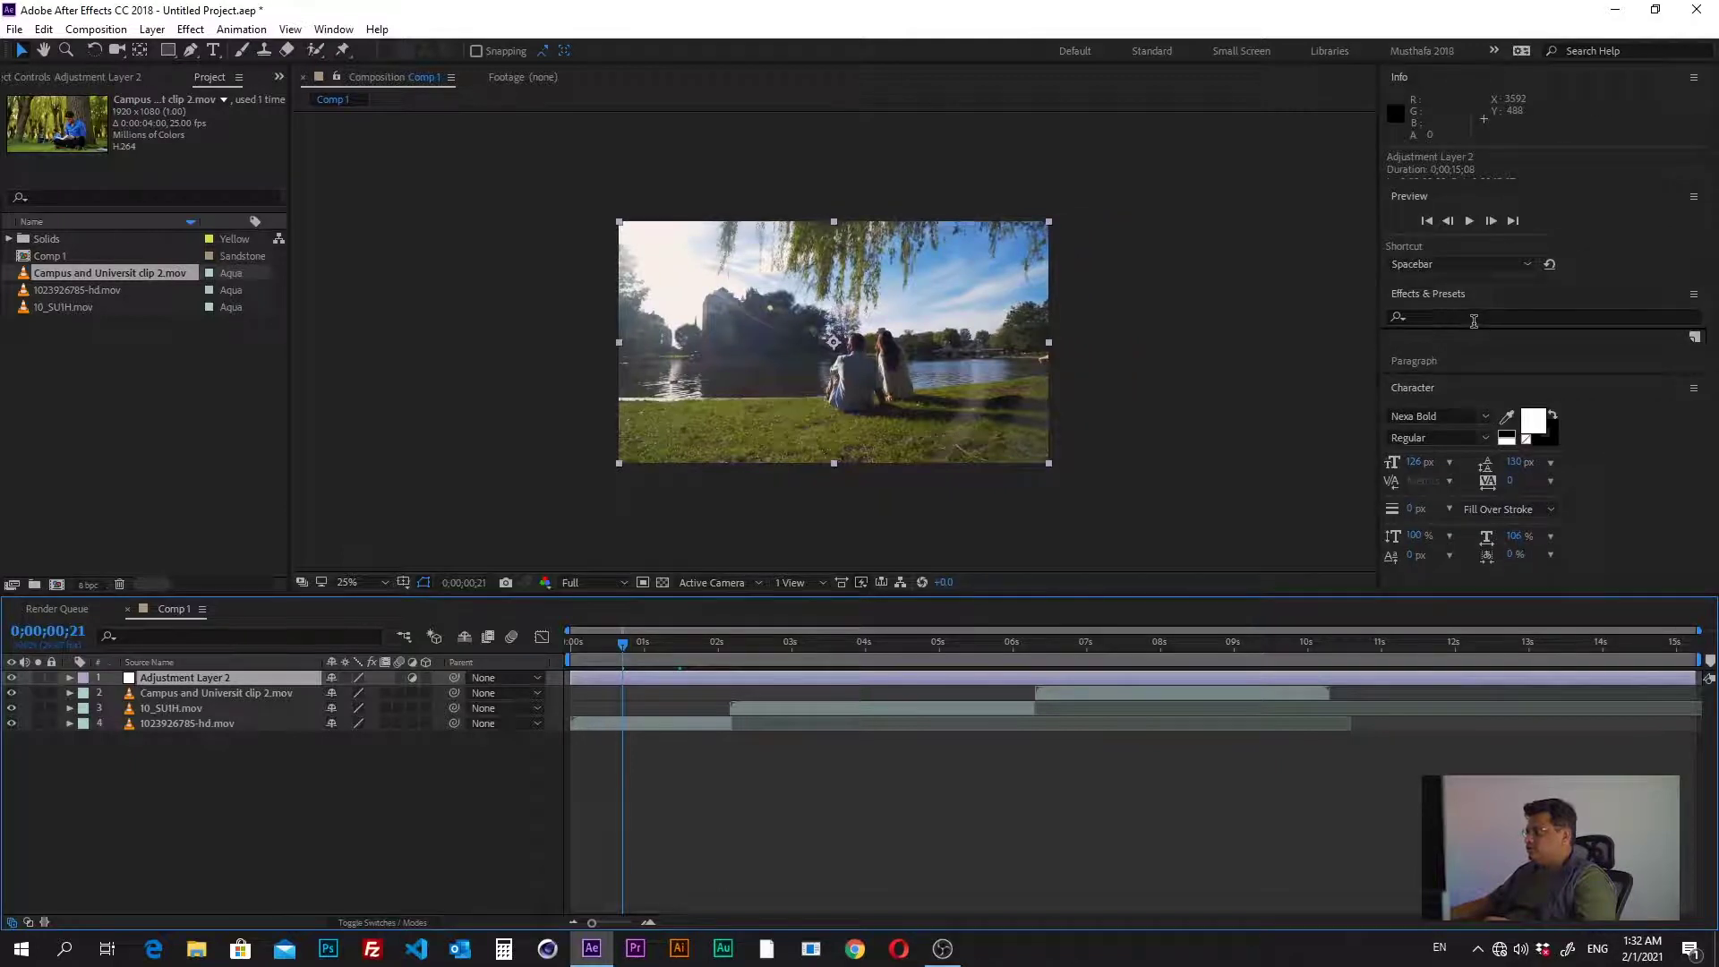
pyautogui.click(1447, 318)
pyautogui.write('hue')
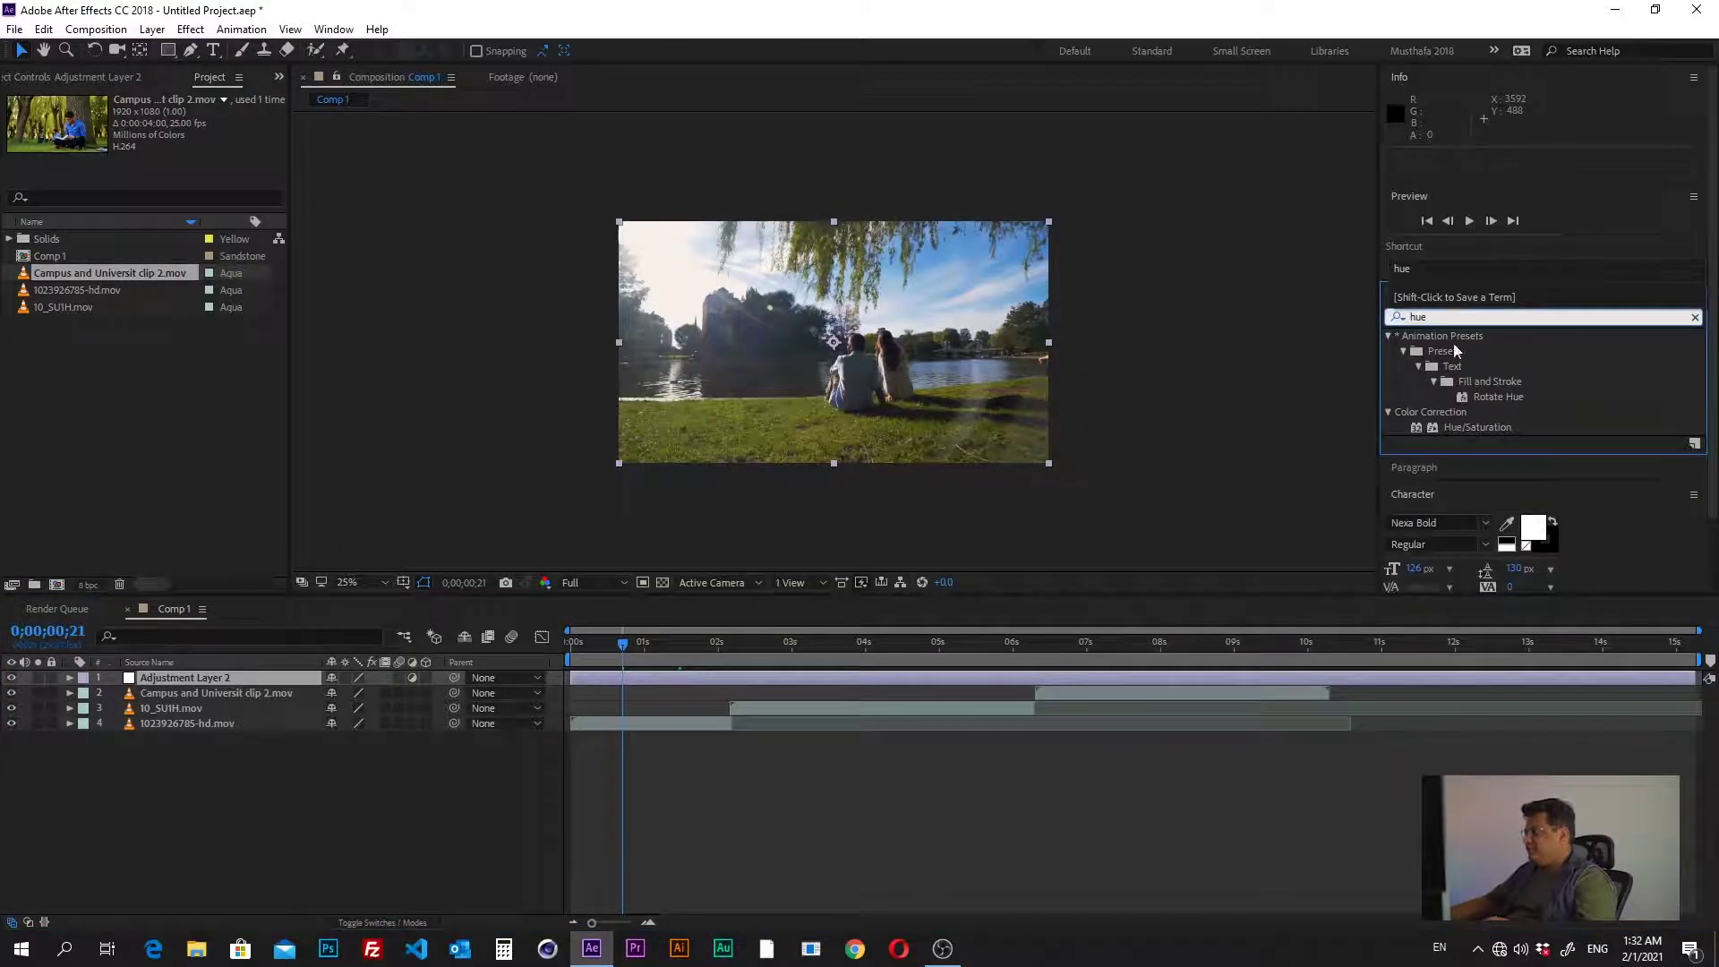
pyautogui.click(1448, 431)
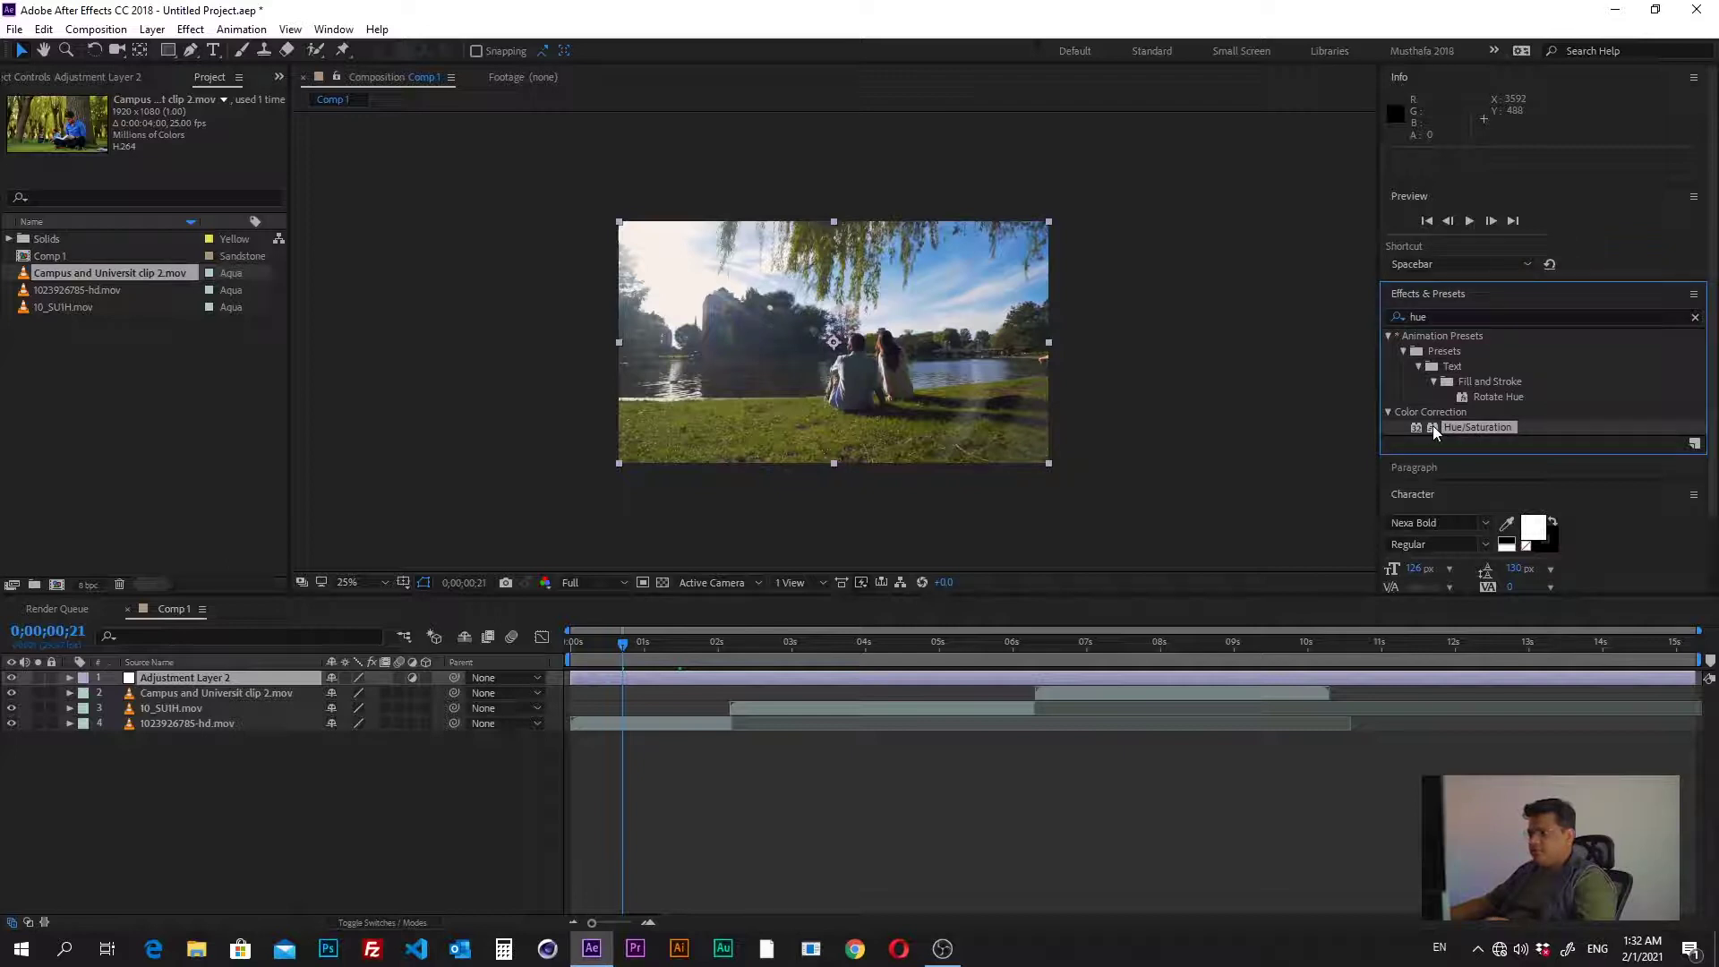
pyautogui.doubleClick(1435, 431)
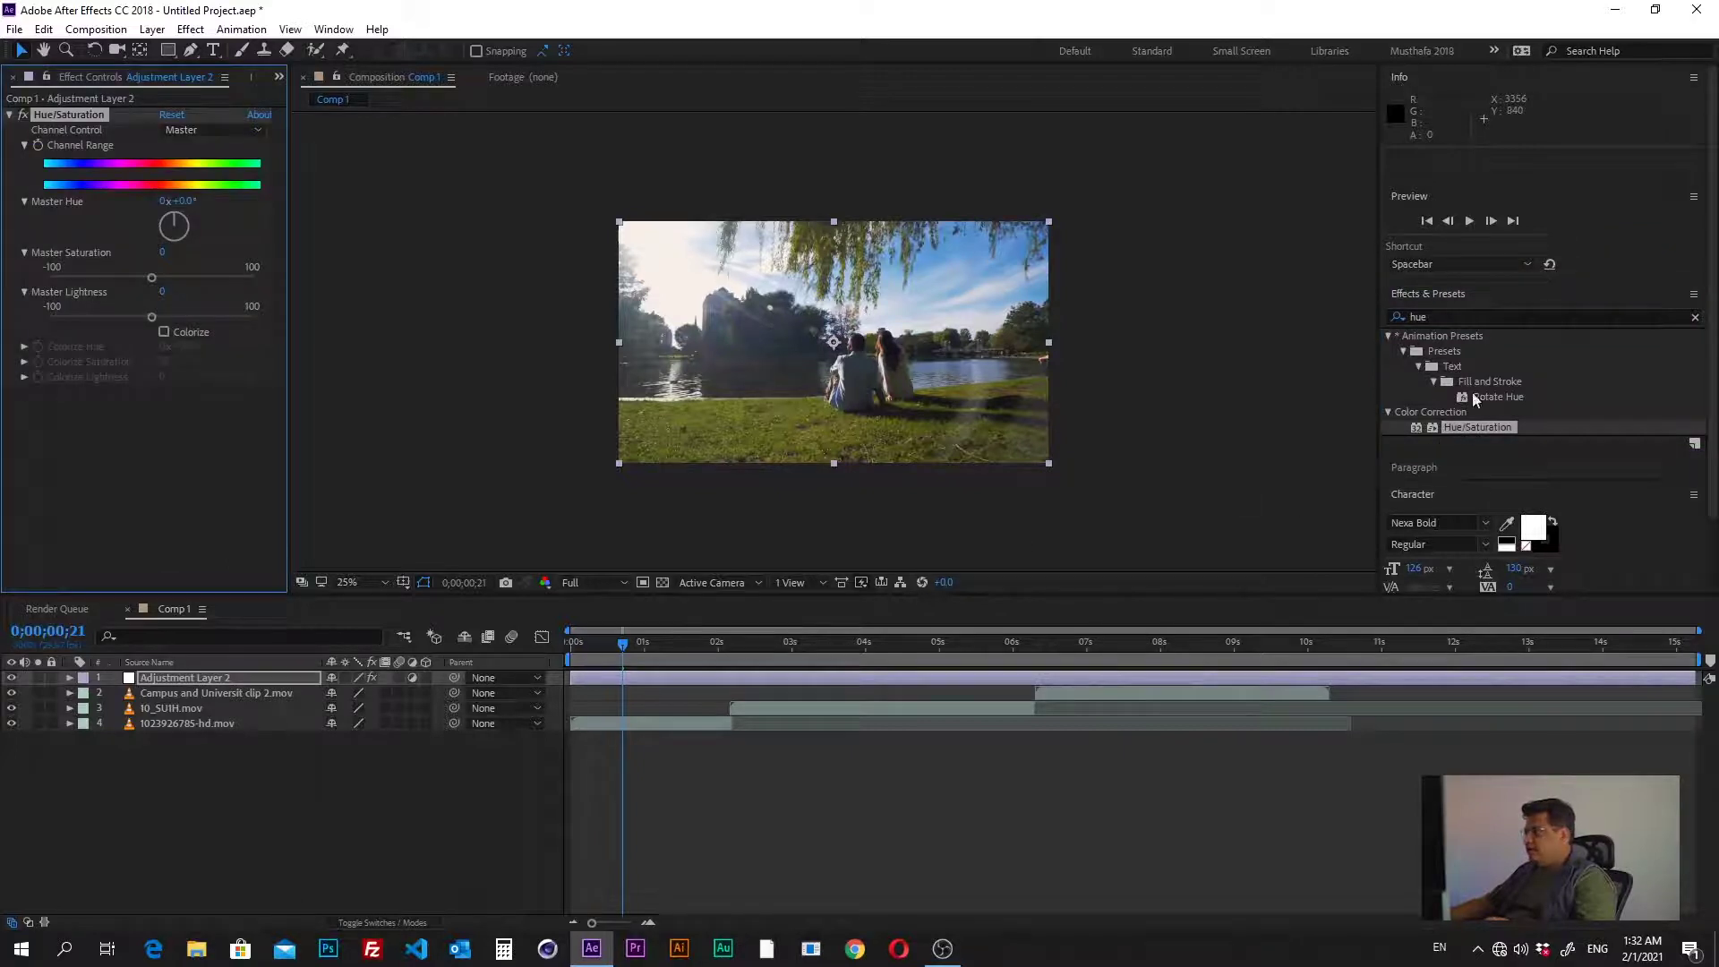
pyautogui.click(1662, 342)
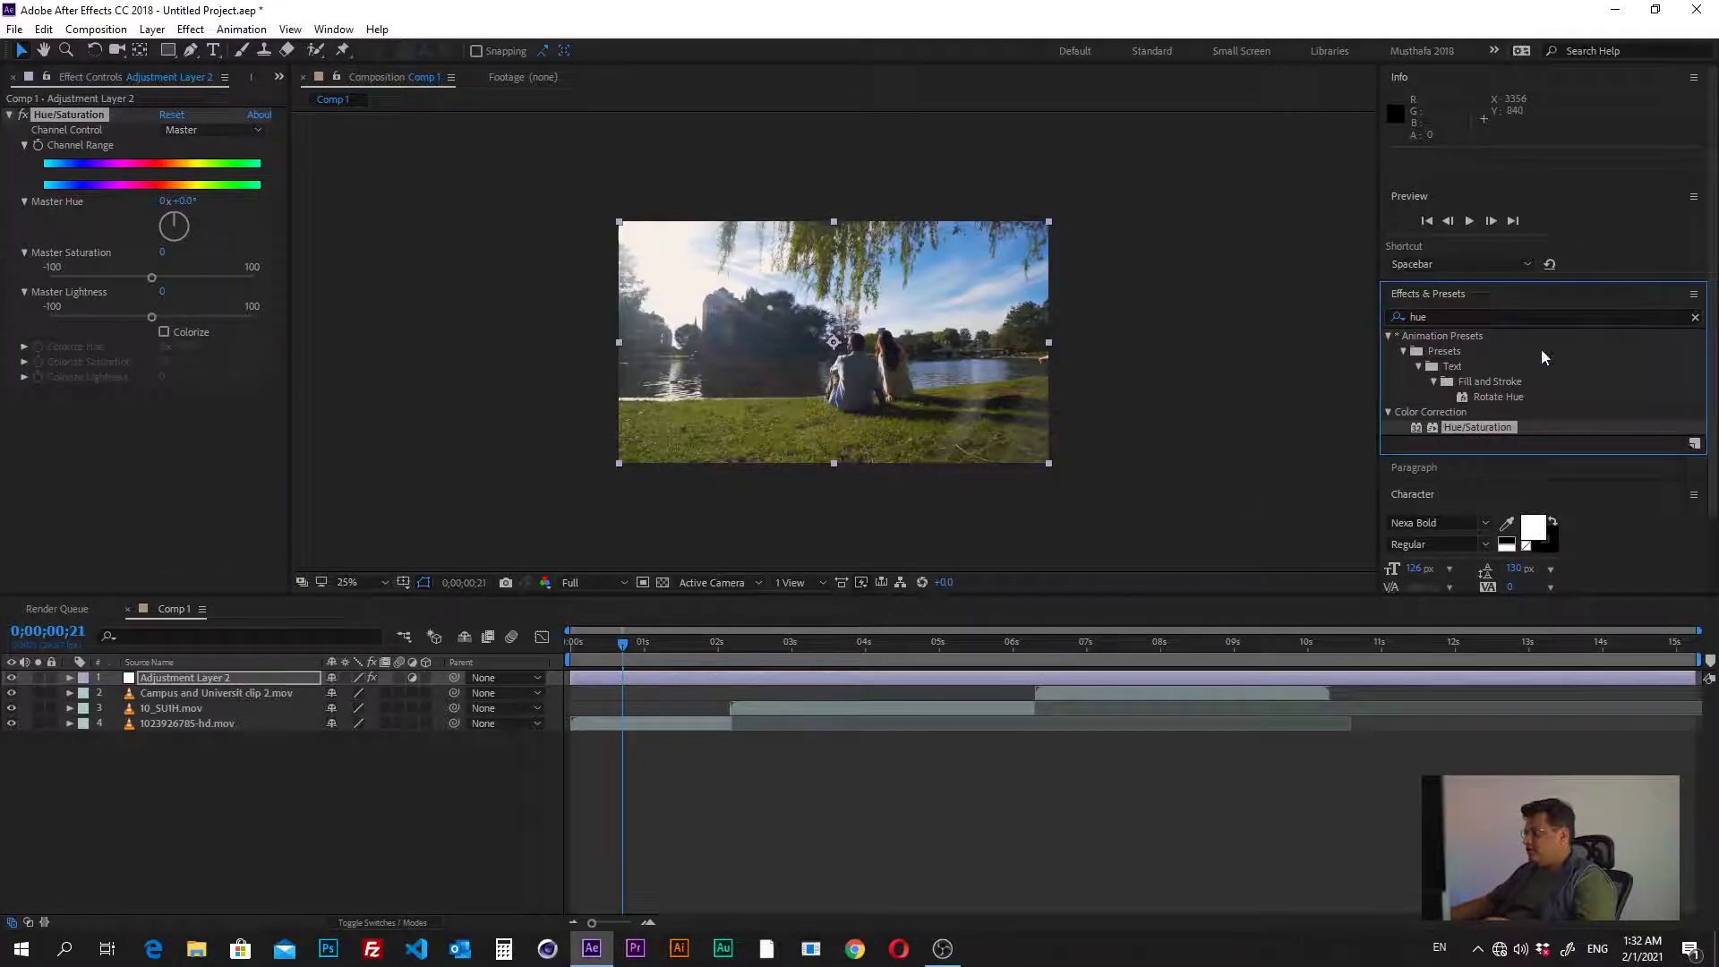
# Browse the Effect menu categories and close it without adding another effect
pyautogui.click(190, 28)
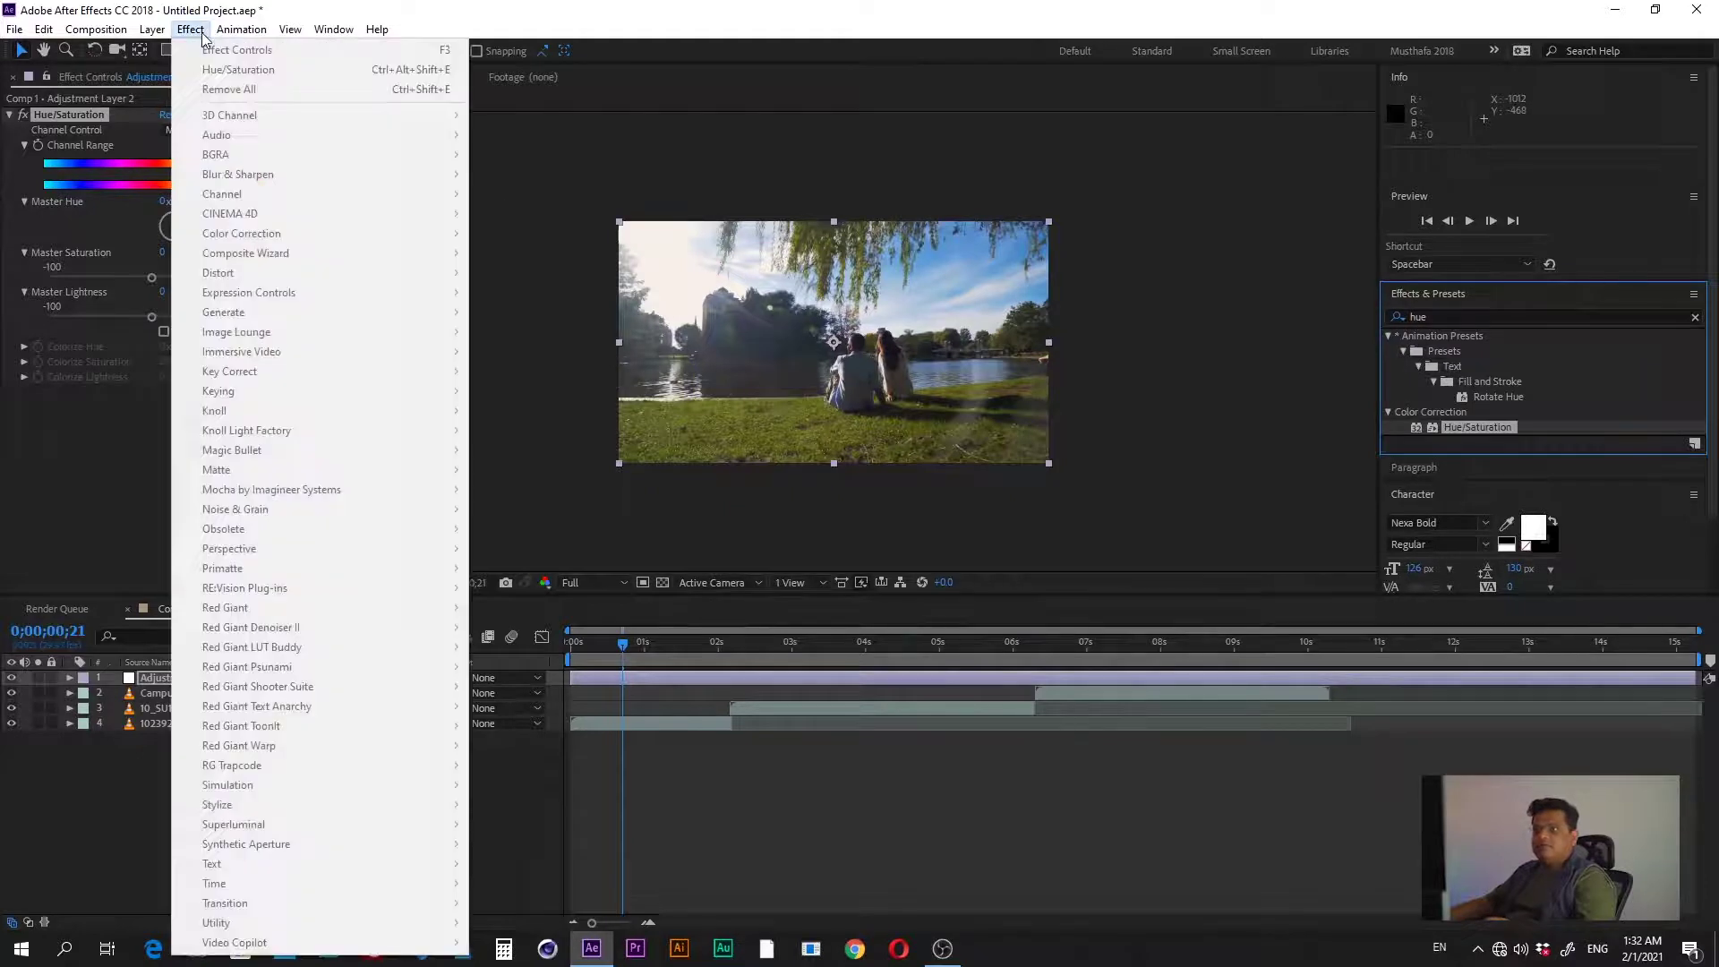
pyautogui.click(622, 767)
pyautogui.click(161, 681)
pyautogui.click(189, 29)
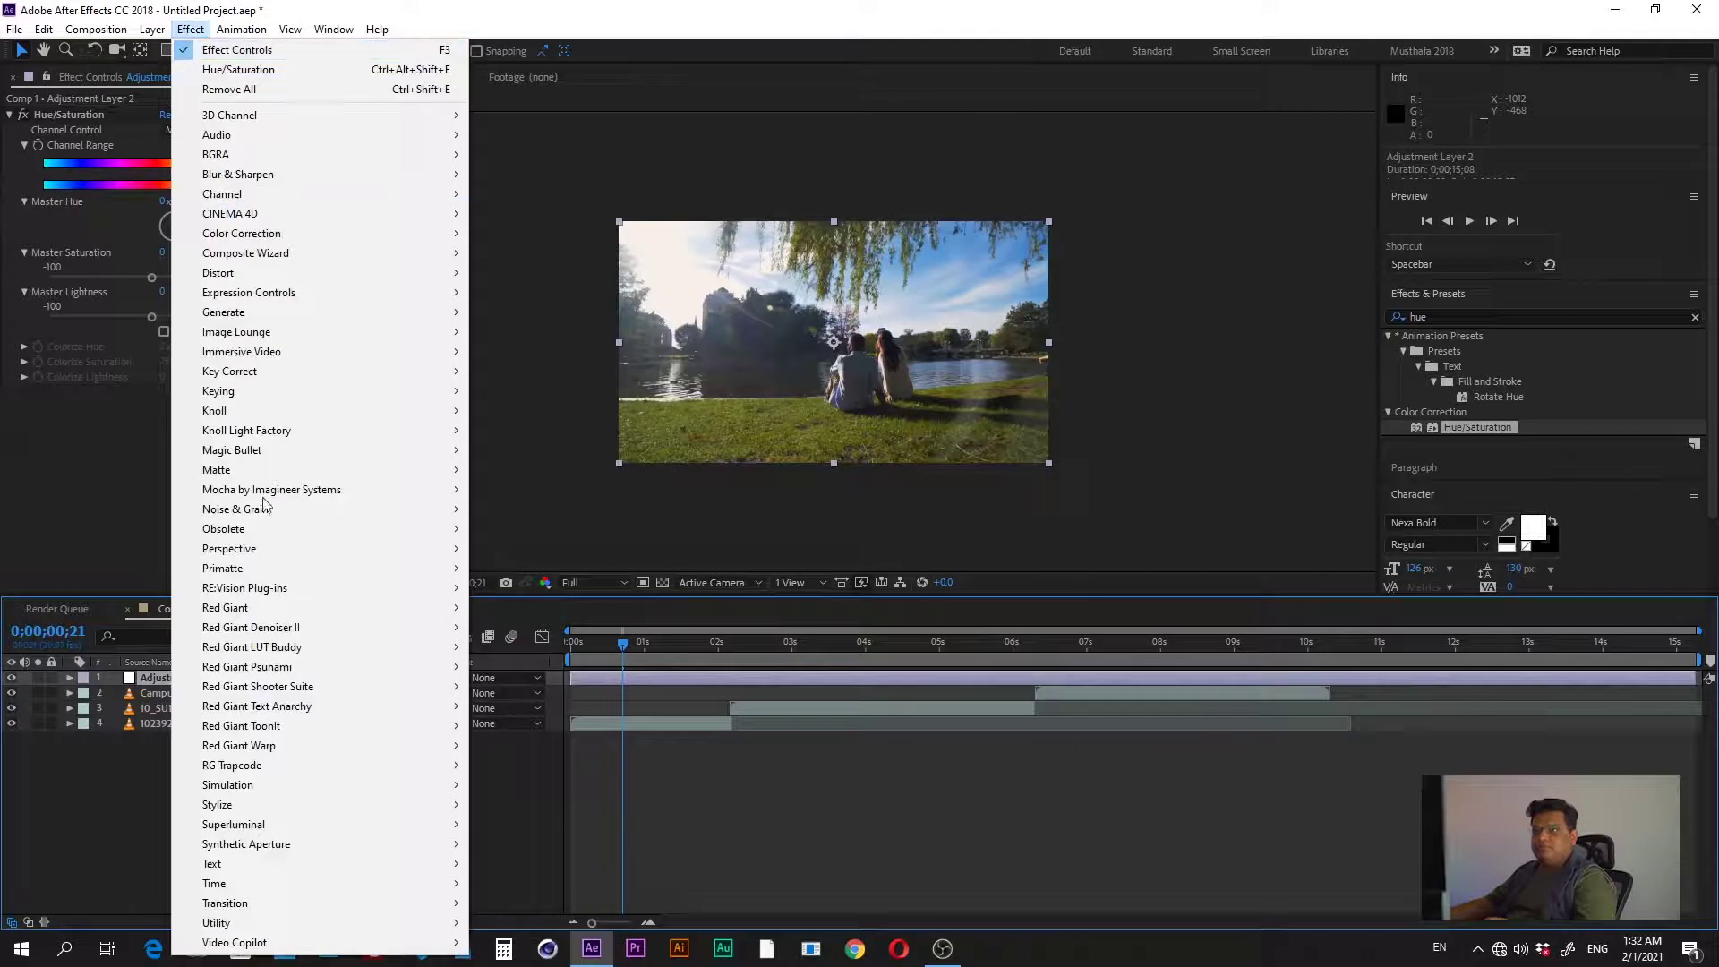
pyautogui.moveTo(351, 195)
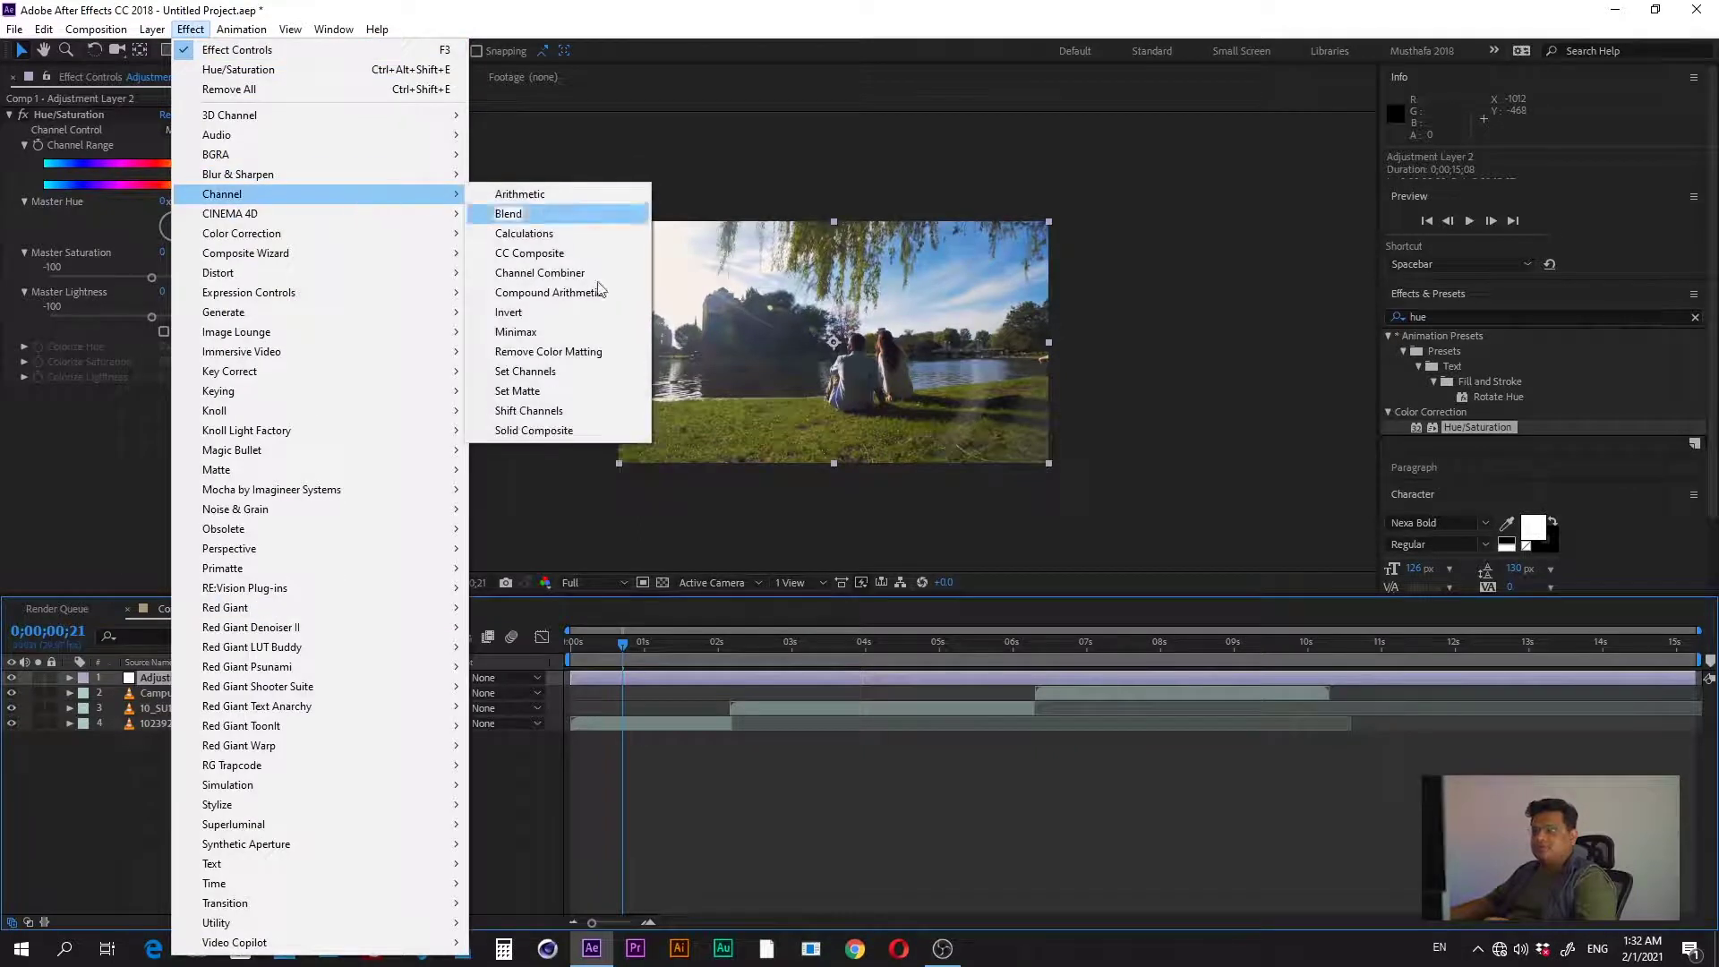
pyautogui.moveTo(364, 116)
pyautogui.moveTo(386, 627)
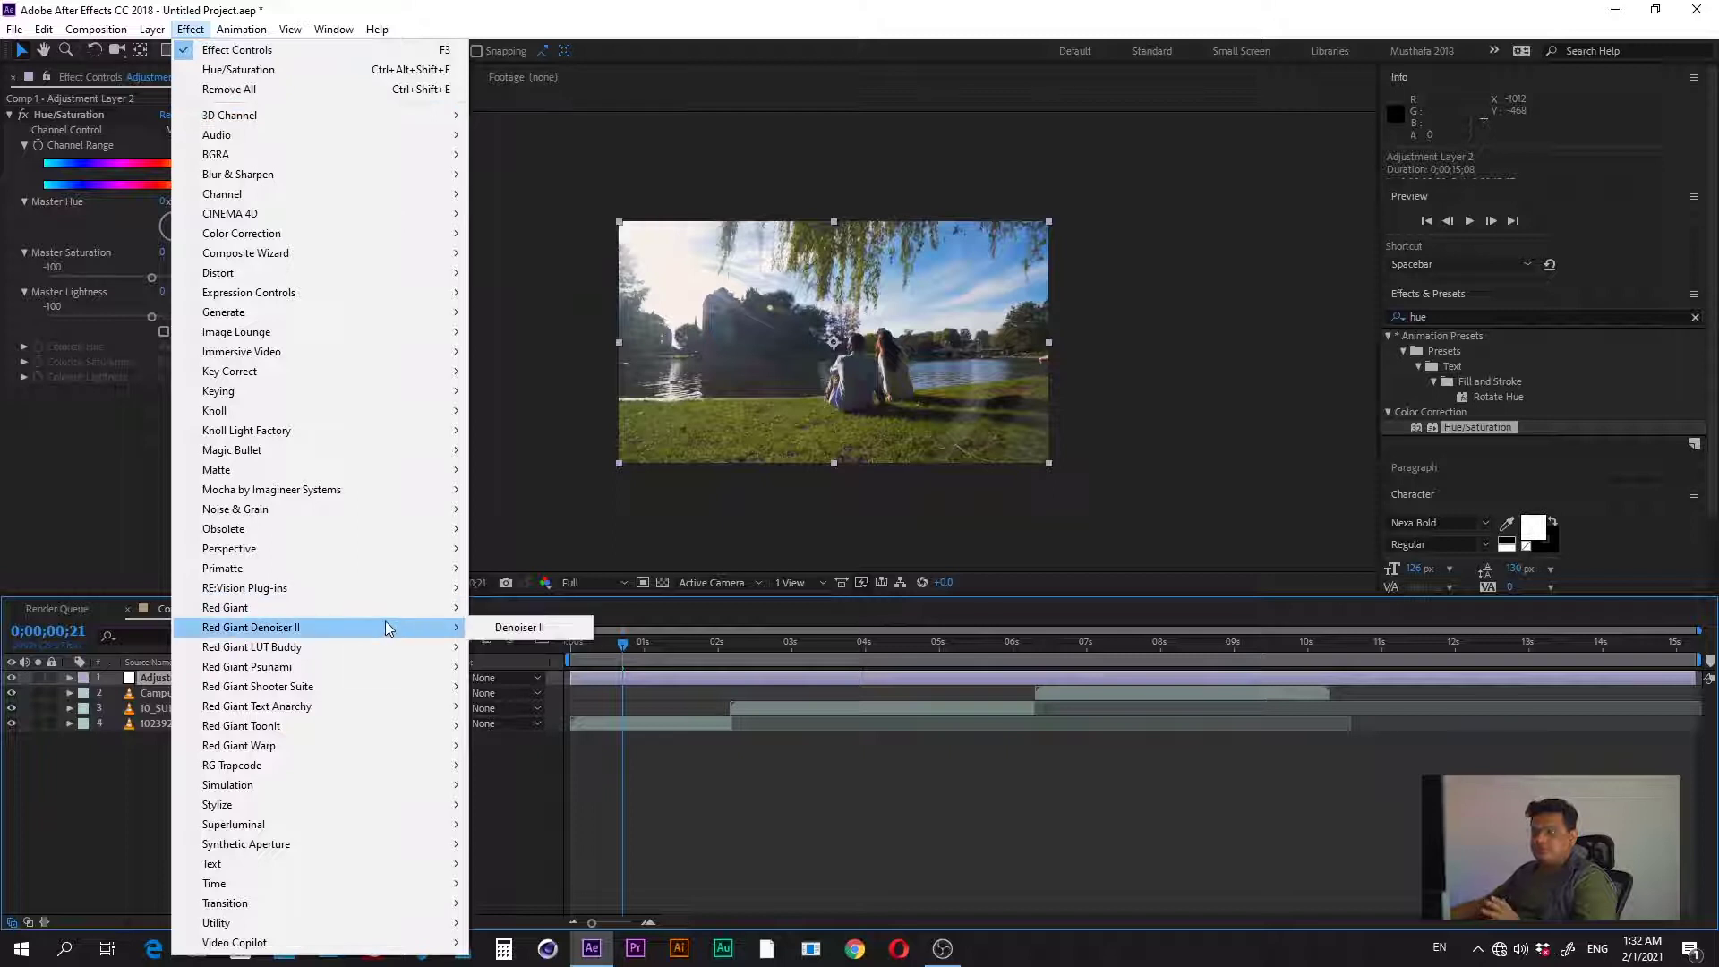
pyautogui.click(703, 856)
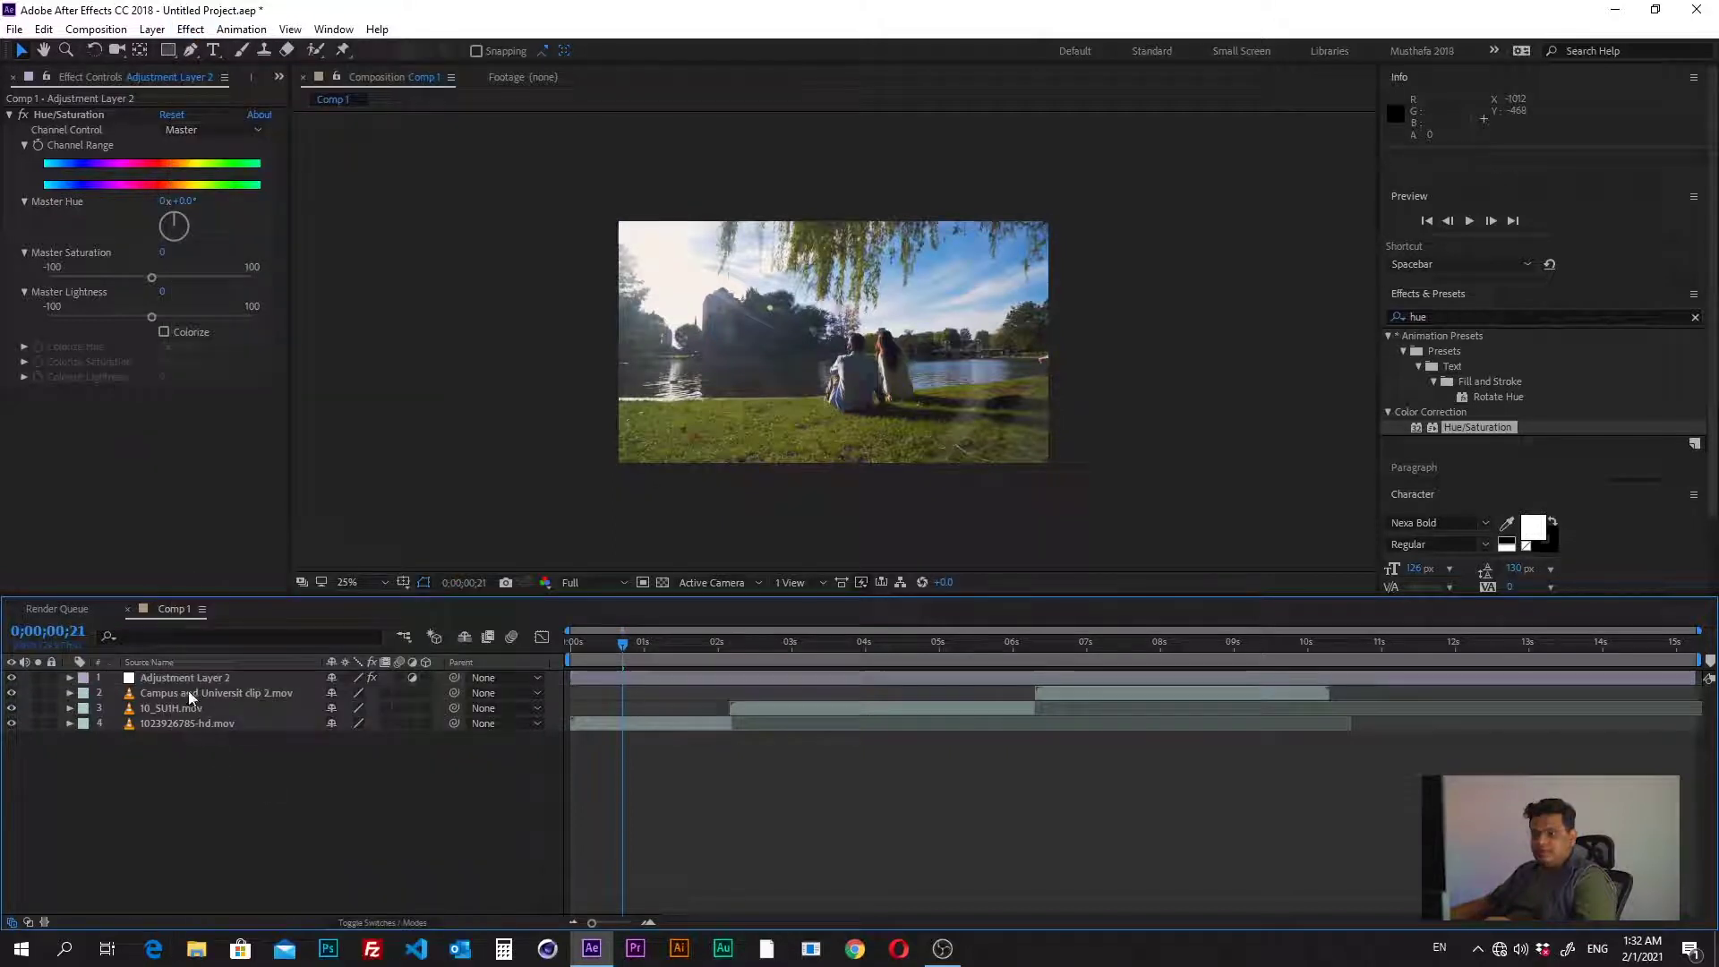
# Set Hue/Saturation to Master Hue +105°, Saturation 48 and Lightness 15
pyautogui.moveTo(181, 226)
pyautogui.mouseDown()
pyautogui.moveTo(193, 278)
pyautogui.moveTo(137, 332)
pyautogui.moveTo(166, 332)
pyautogui.mouseUp()
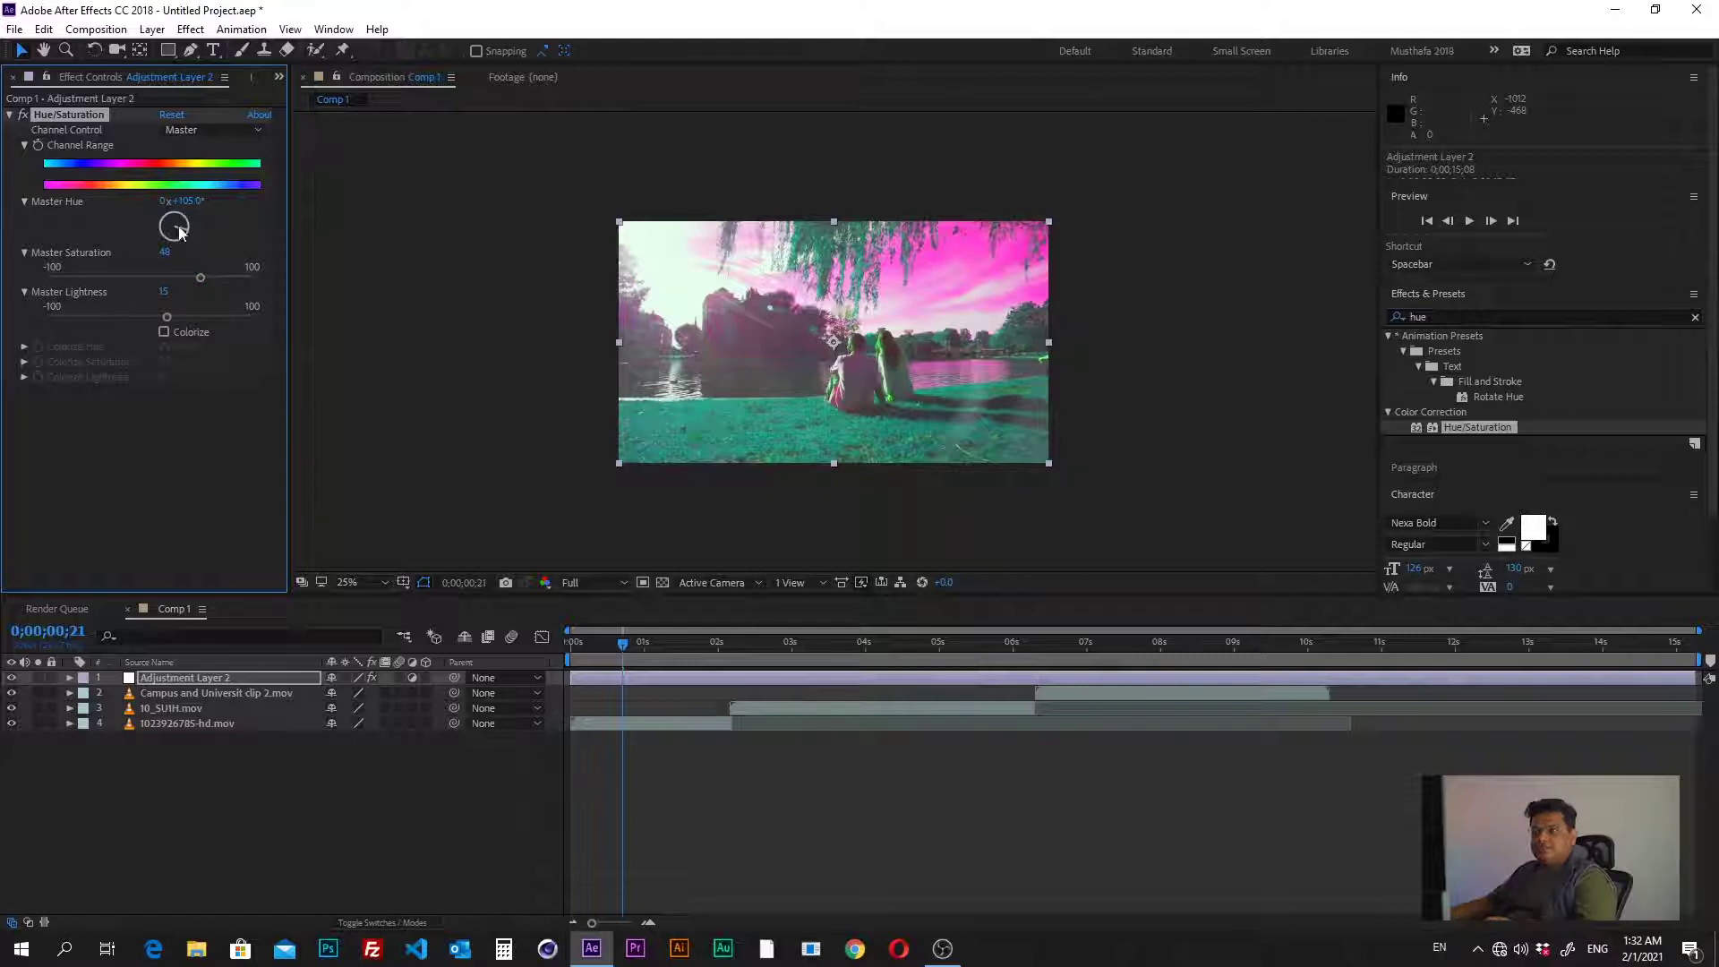
pyautogui.click(613, 684)
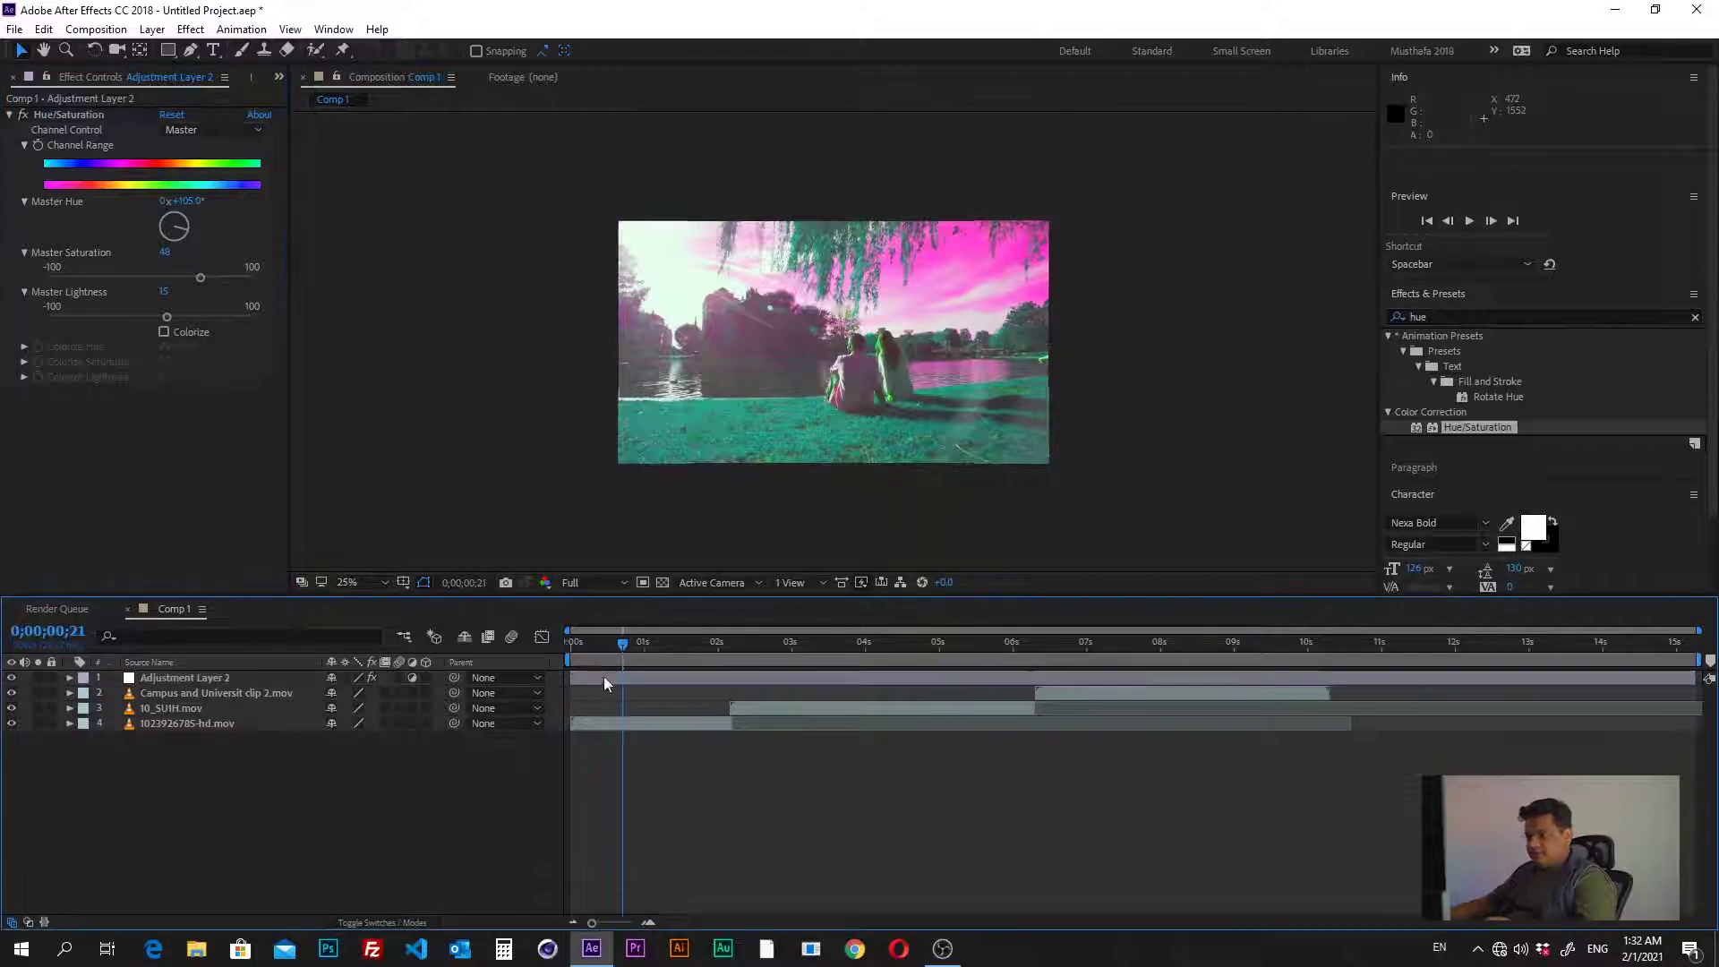
# Try Adjustment Layer 2 below the Campus clip while previewing later and earlier frames
pyautogui.moveTo(624, 651)
pyautogui.mouseDown()
pyautogui.moveTo(1001, 648)
pyautogui.moveTo(1086, 697)
pyautogui.mouseUp()
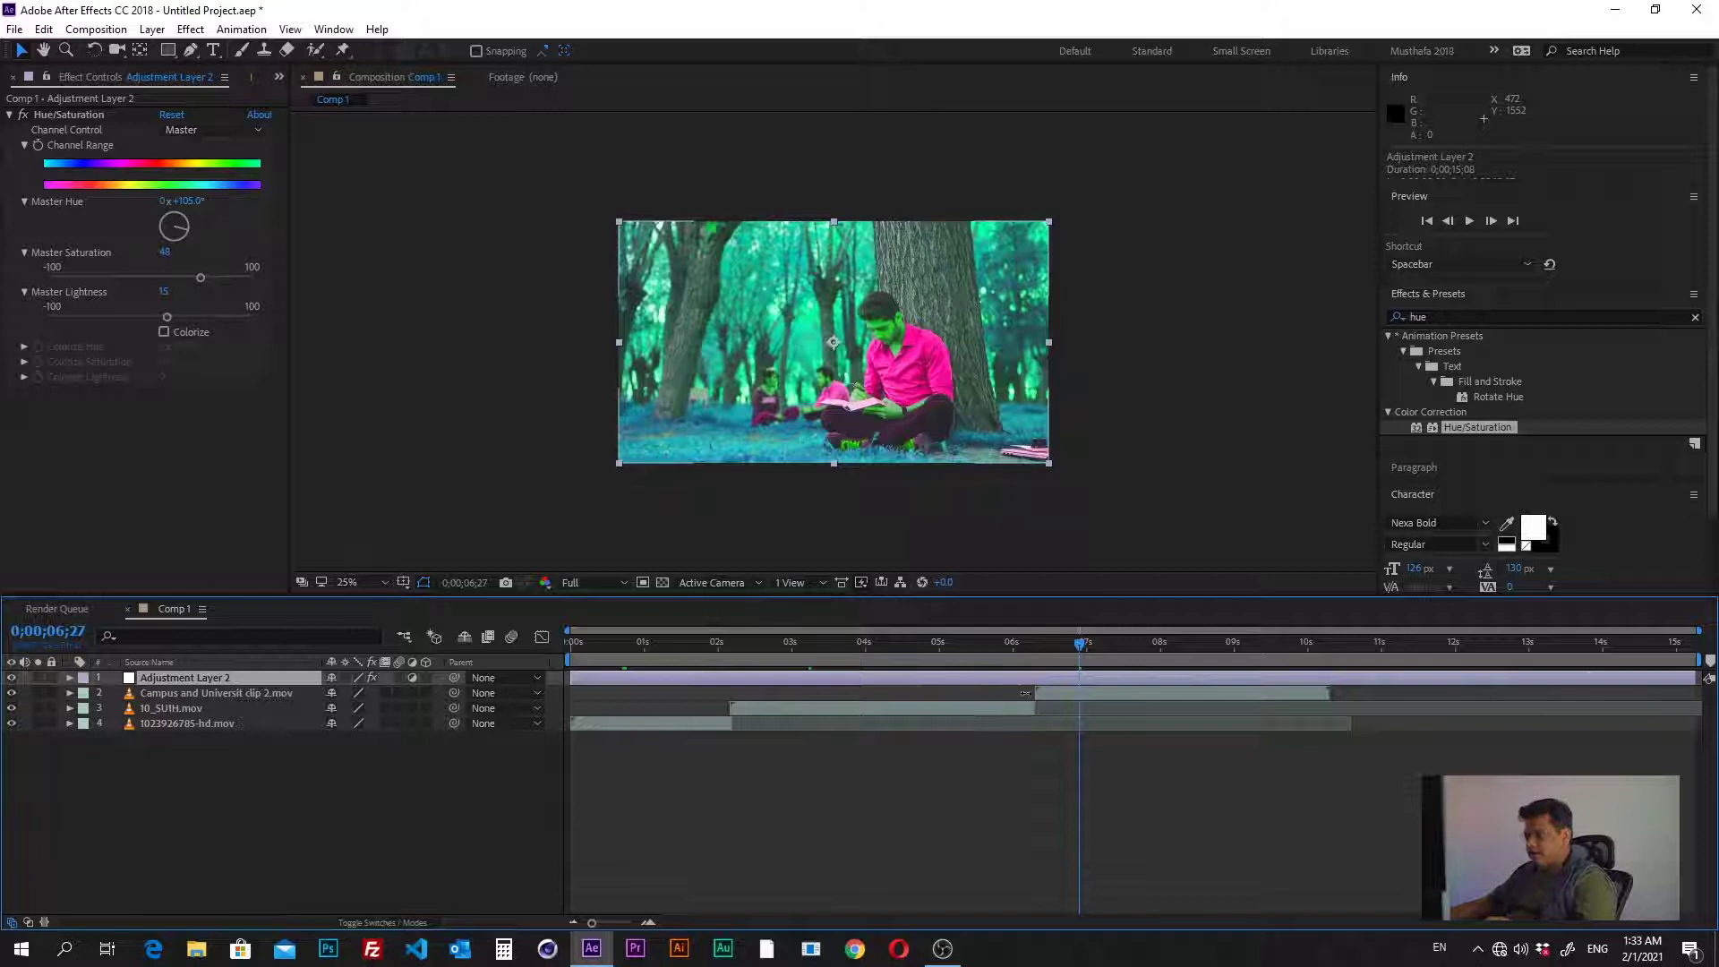
pyautogui.moveTo(179, 677); pyautogui.dragTo(199, 706)
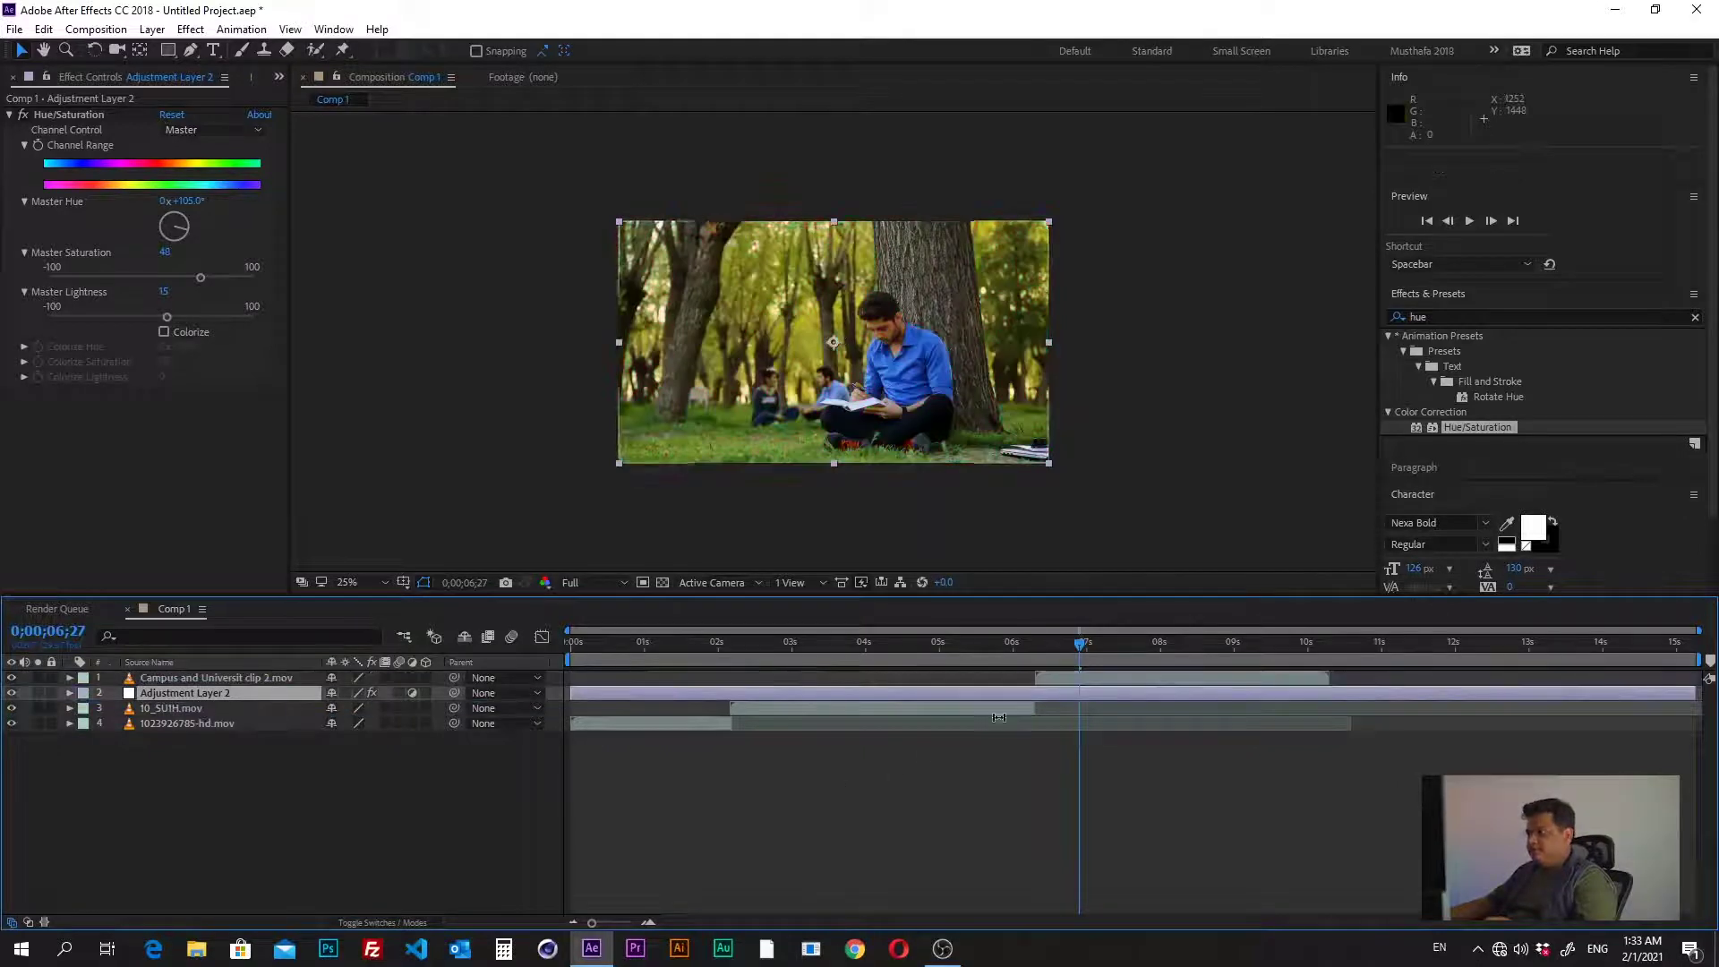
pyautogui.moveTo(1071, 648); pyautogui.dragTo(895, 647)
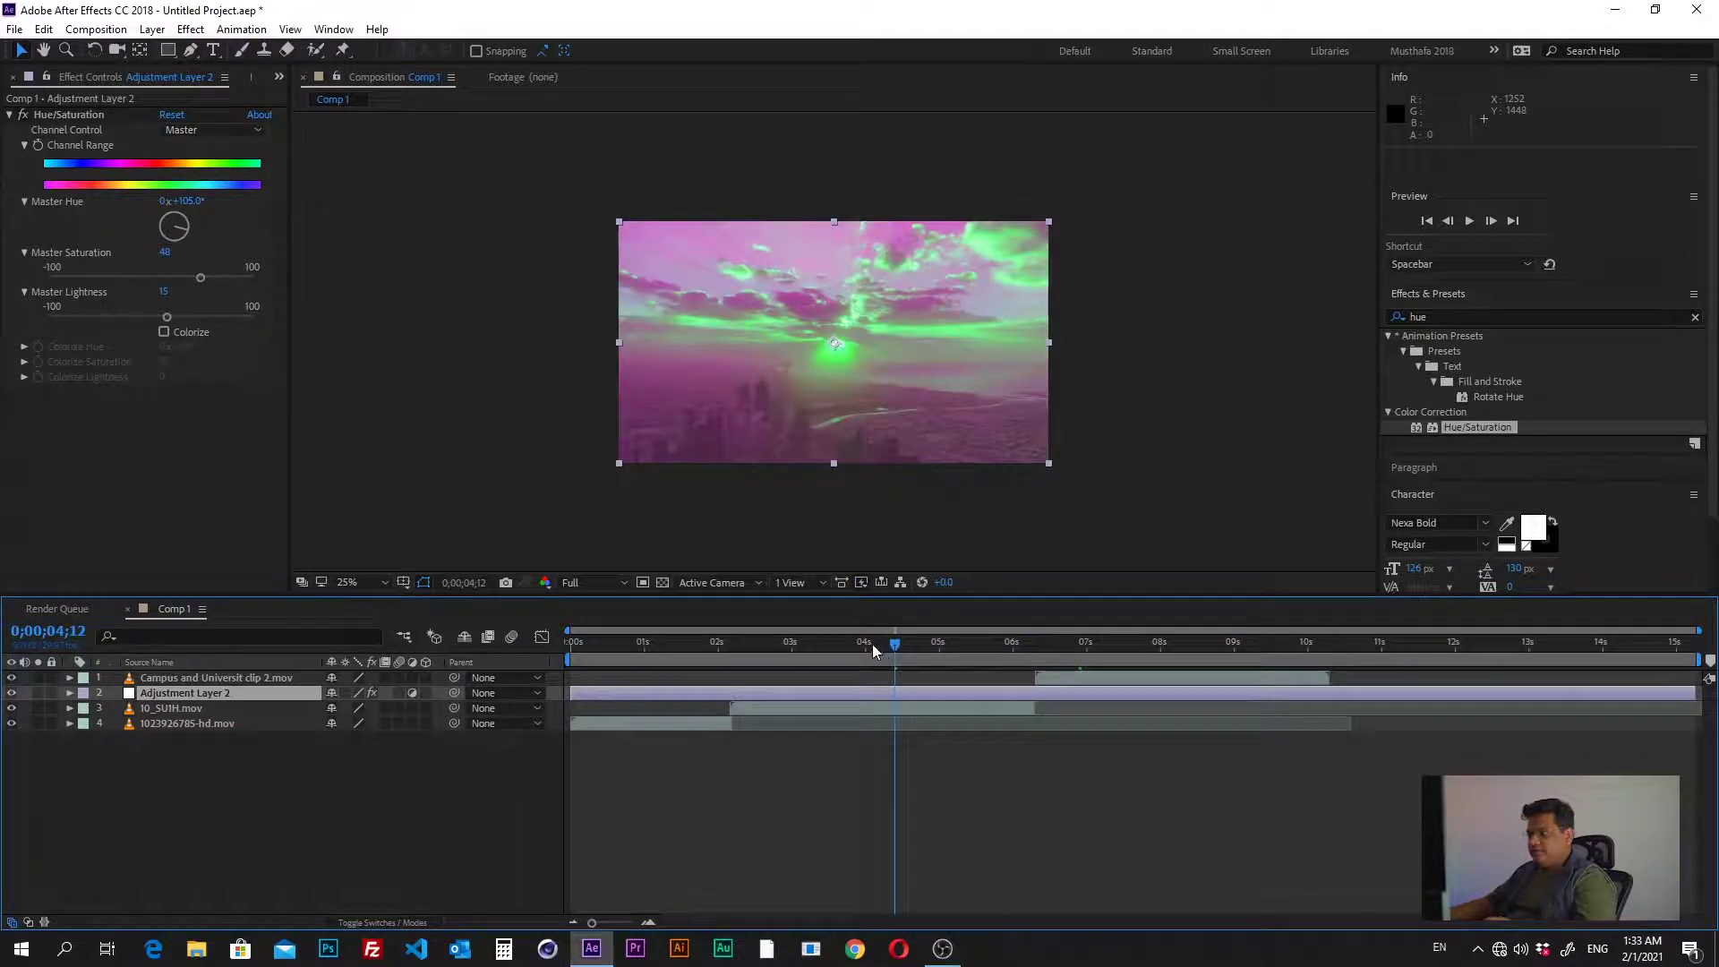
pyautogui.moveTo(872, 648); pyautogui.dragTo(664, 658)
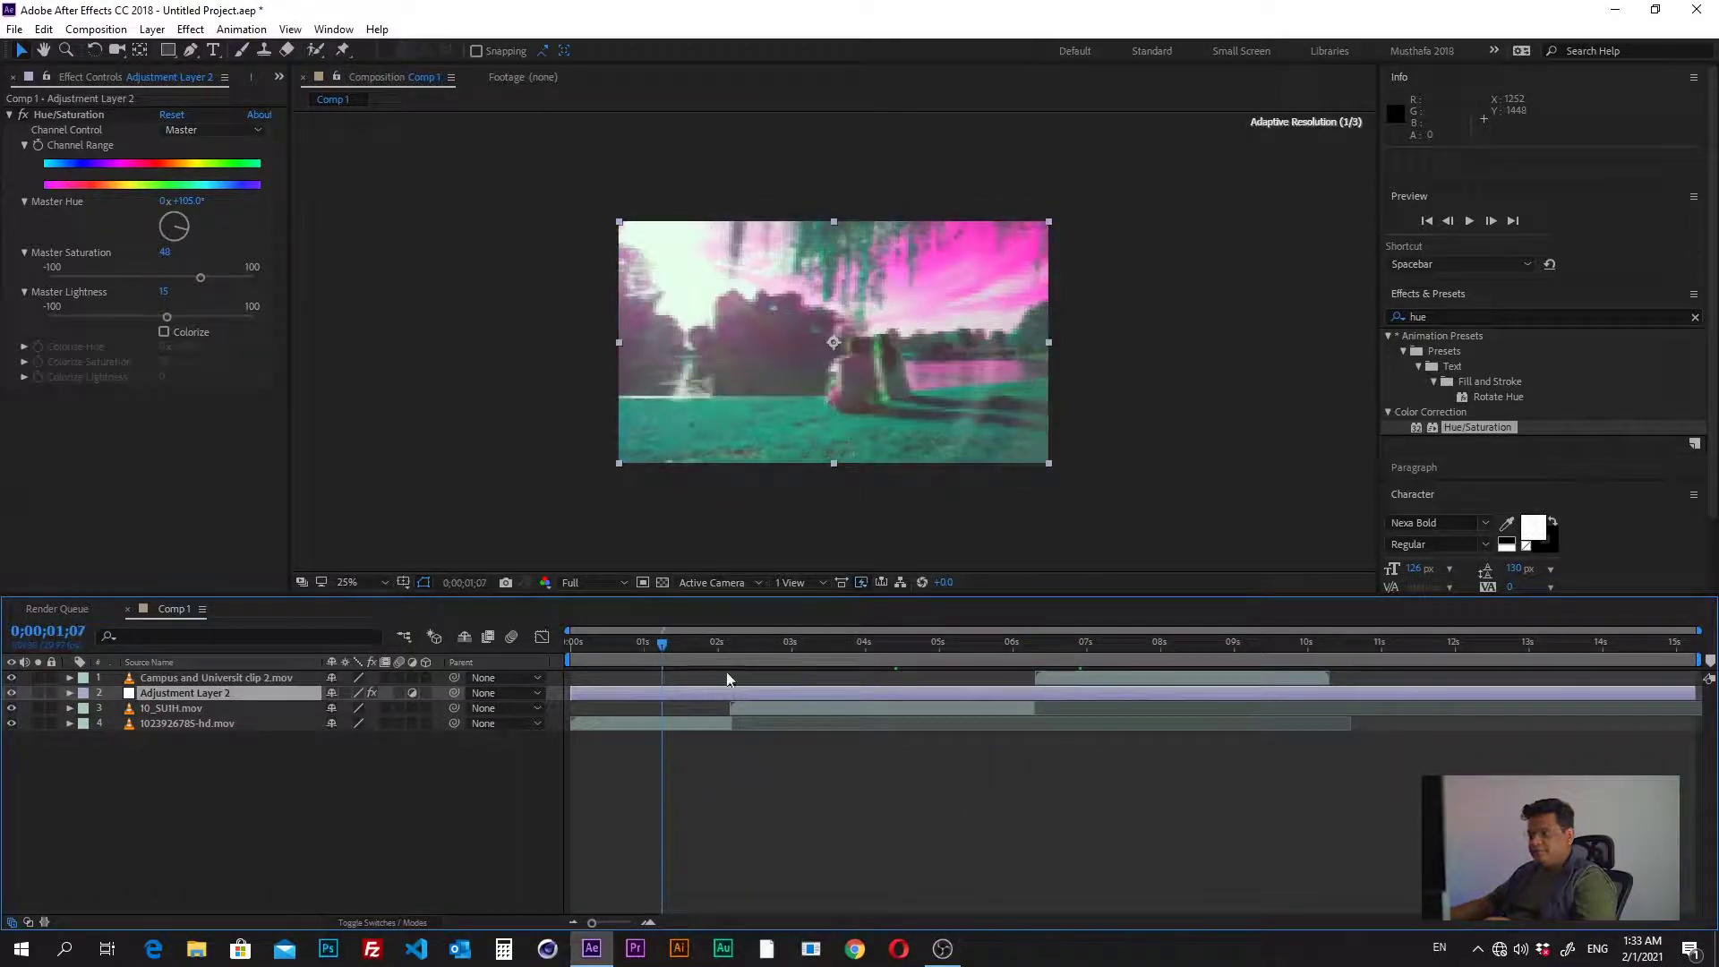
# Move Adjustment Layer 2 back above the Campus clip and delete its Hue/Saturation effect
pyautogui.click(160, 813)
pyautogui.click(167, 688)
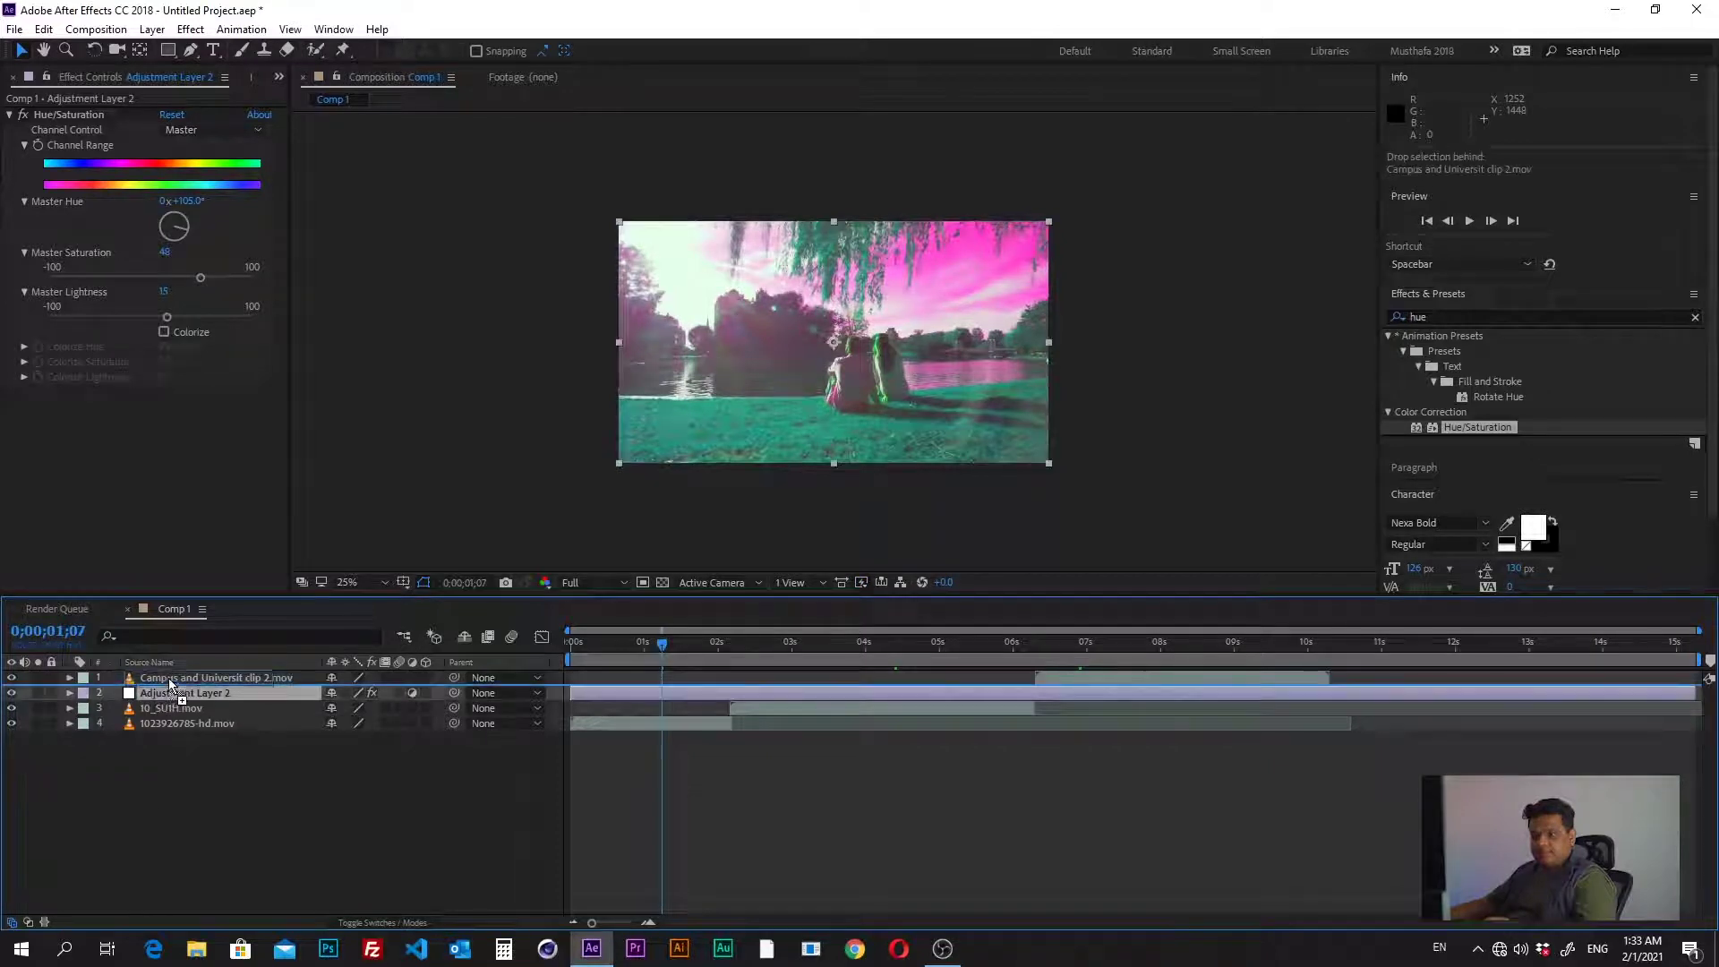
pyautogui.moveTo(167, 687); pyautogui.dragTo(173, 681)
pyautogui.click(70, 114)
pyautogui.press('Delete')
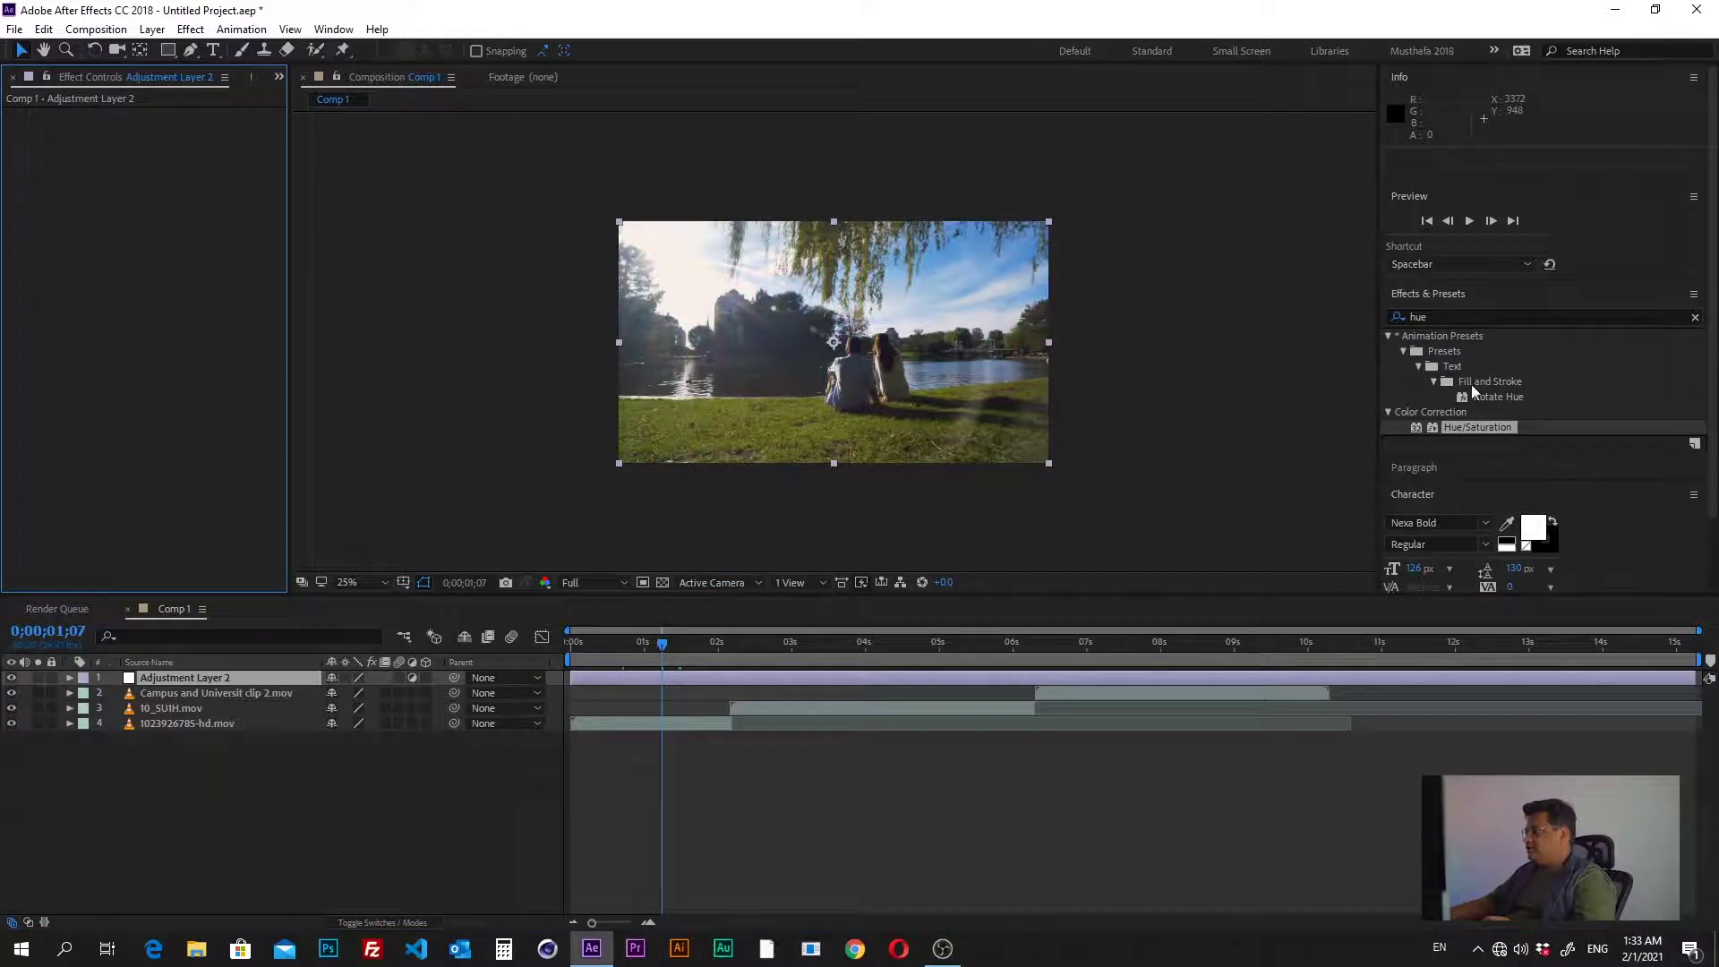
# Search 'level' and apply the Levels effect to Adjustment Layer 2
pyautogui.click(1462, 317)
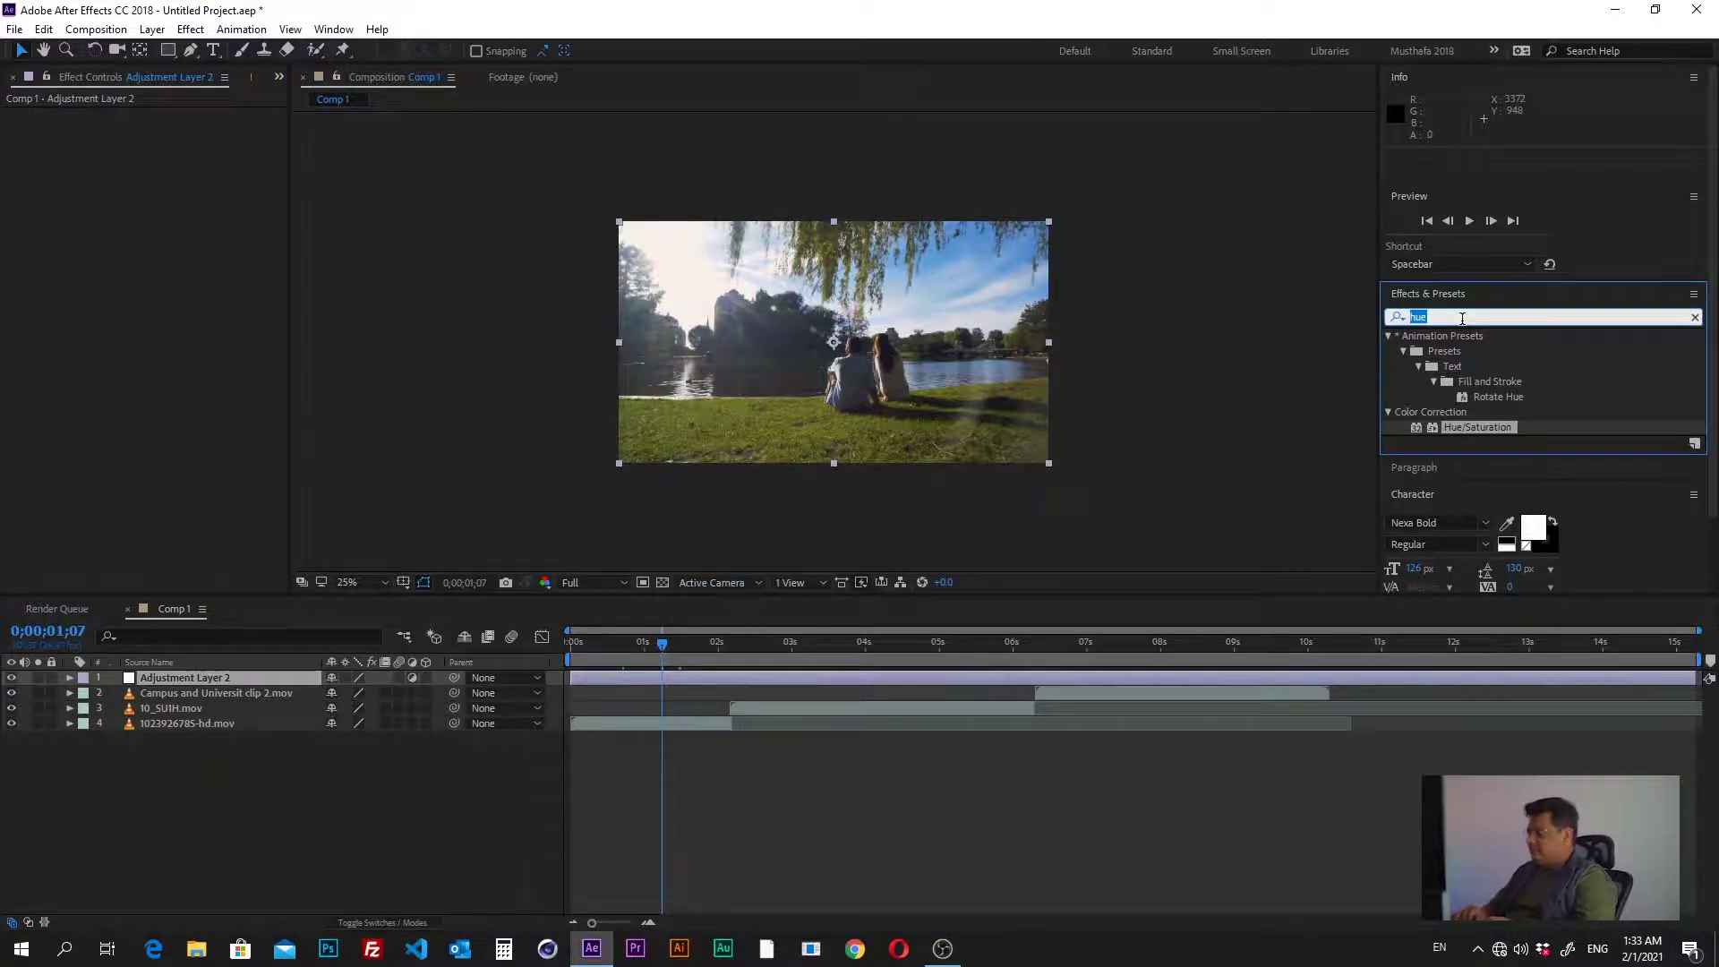
pyautogui.write('level')
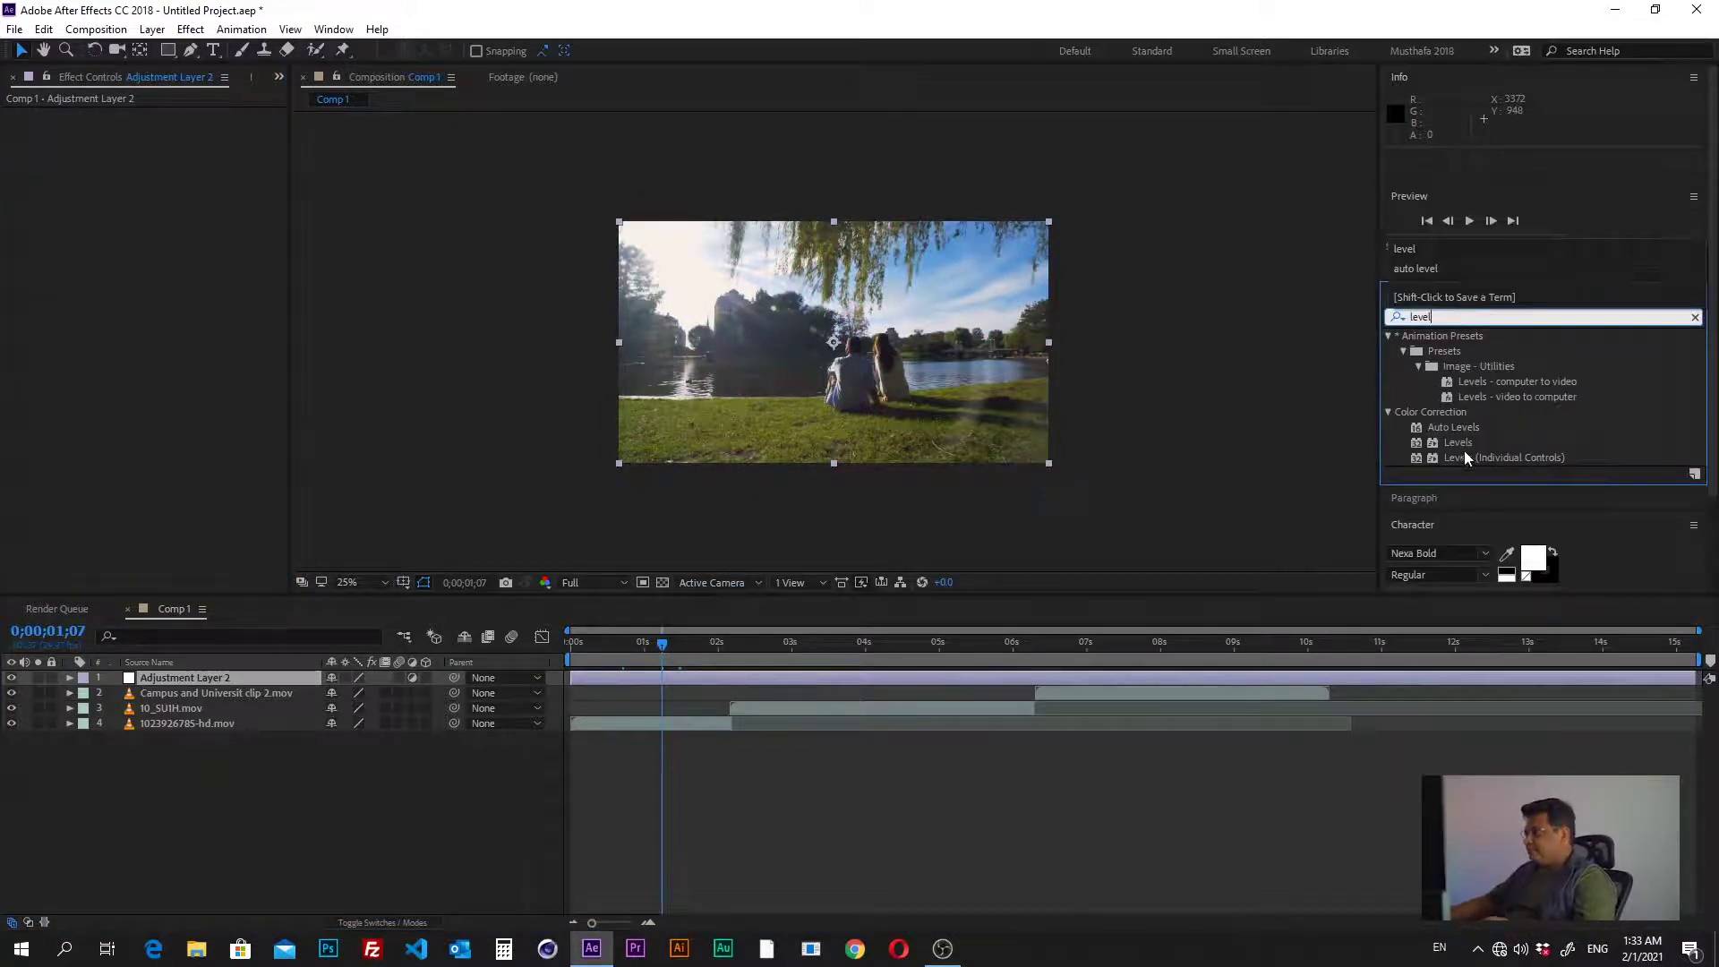
pyautogui.doubleClick(1456, 444)
# Set Levels Gamma to 0.49 and Input Black to 27.0 to darken the footage
pyautogui.moveTo(168, 219); pyautogui.dragTo(212, 228)
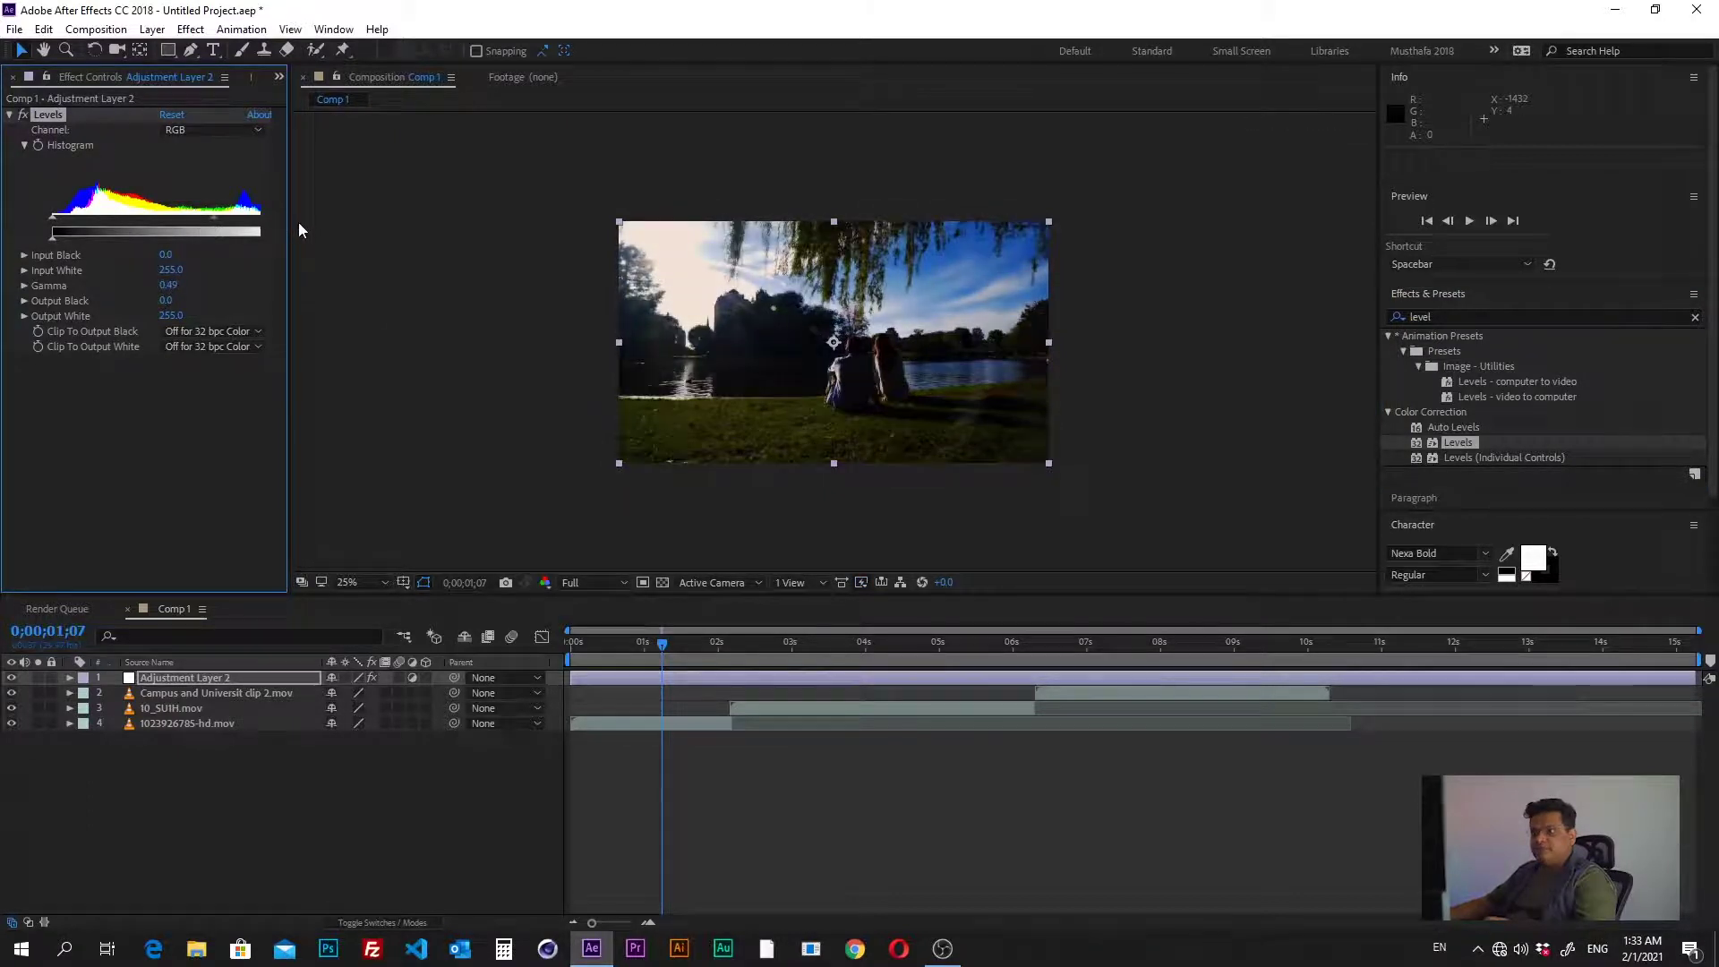
pyautogui.moveTo(292, 226); pyautogui.dragTo(326, 226)
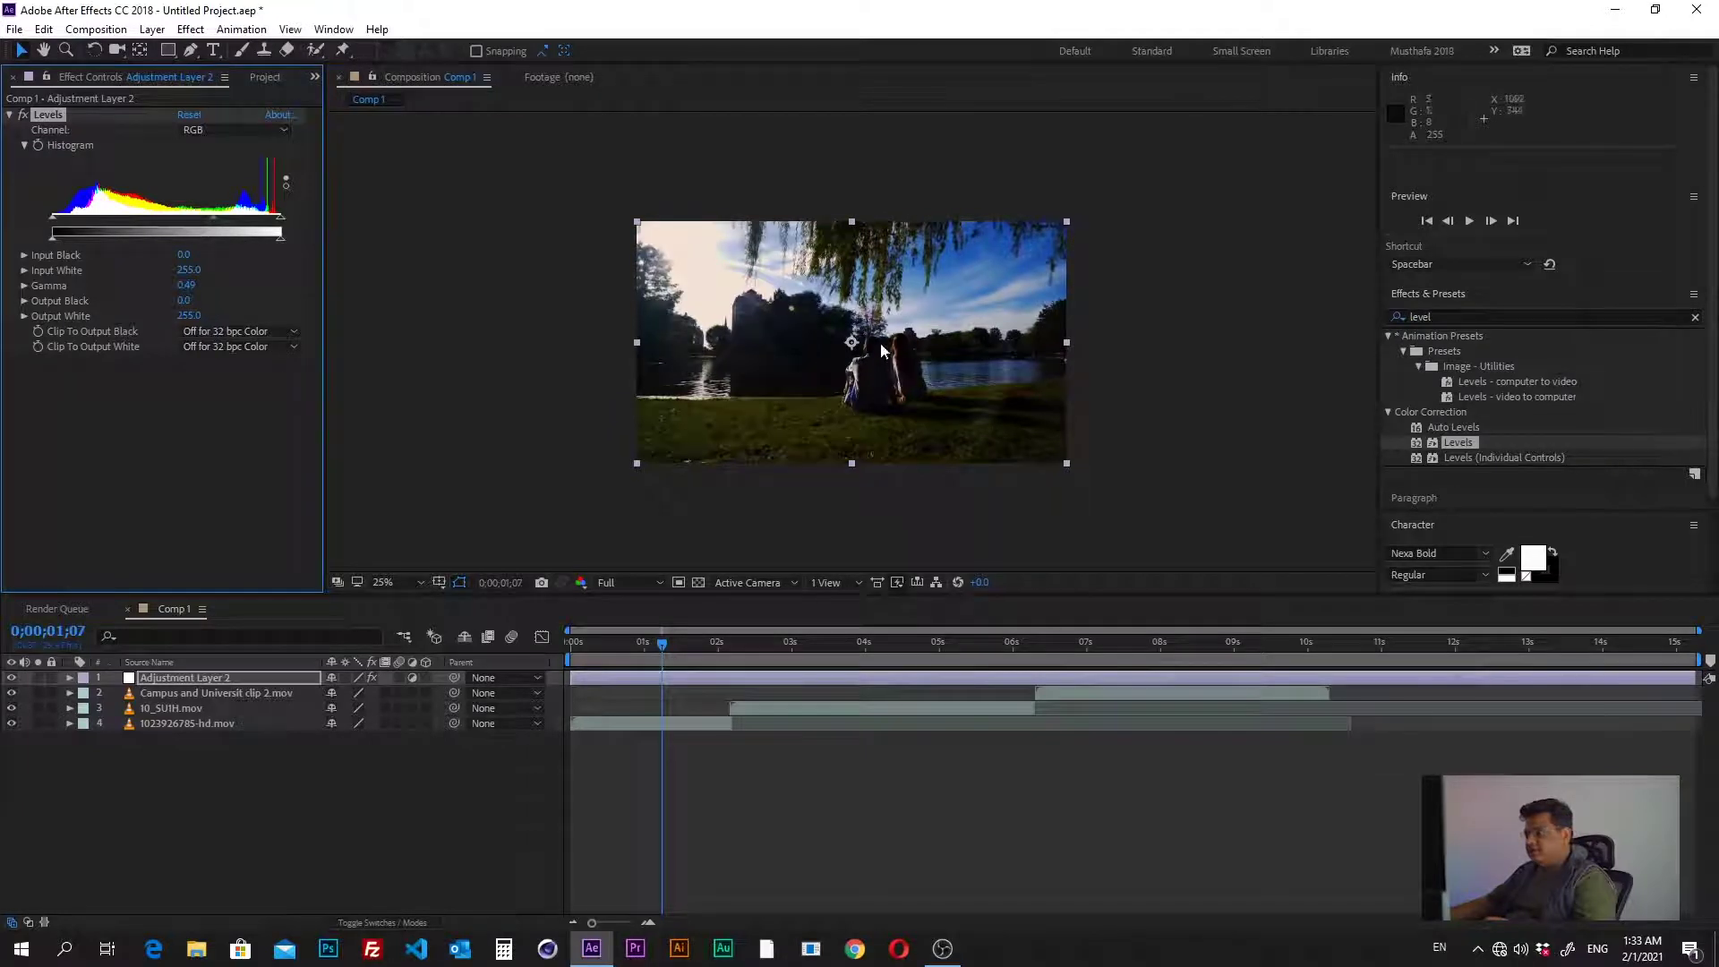
pyautogui.moveTo(52, 224); pyautogui.dragTo(75, 228)
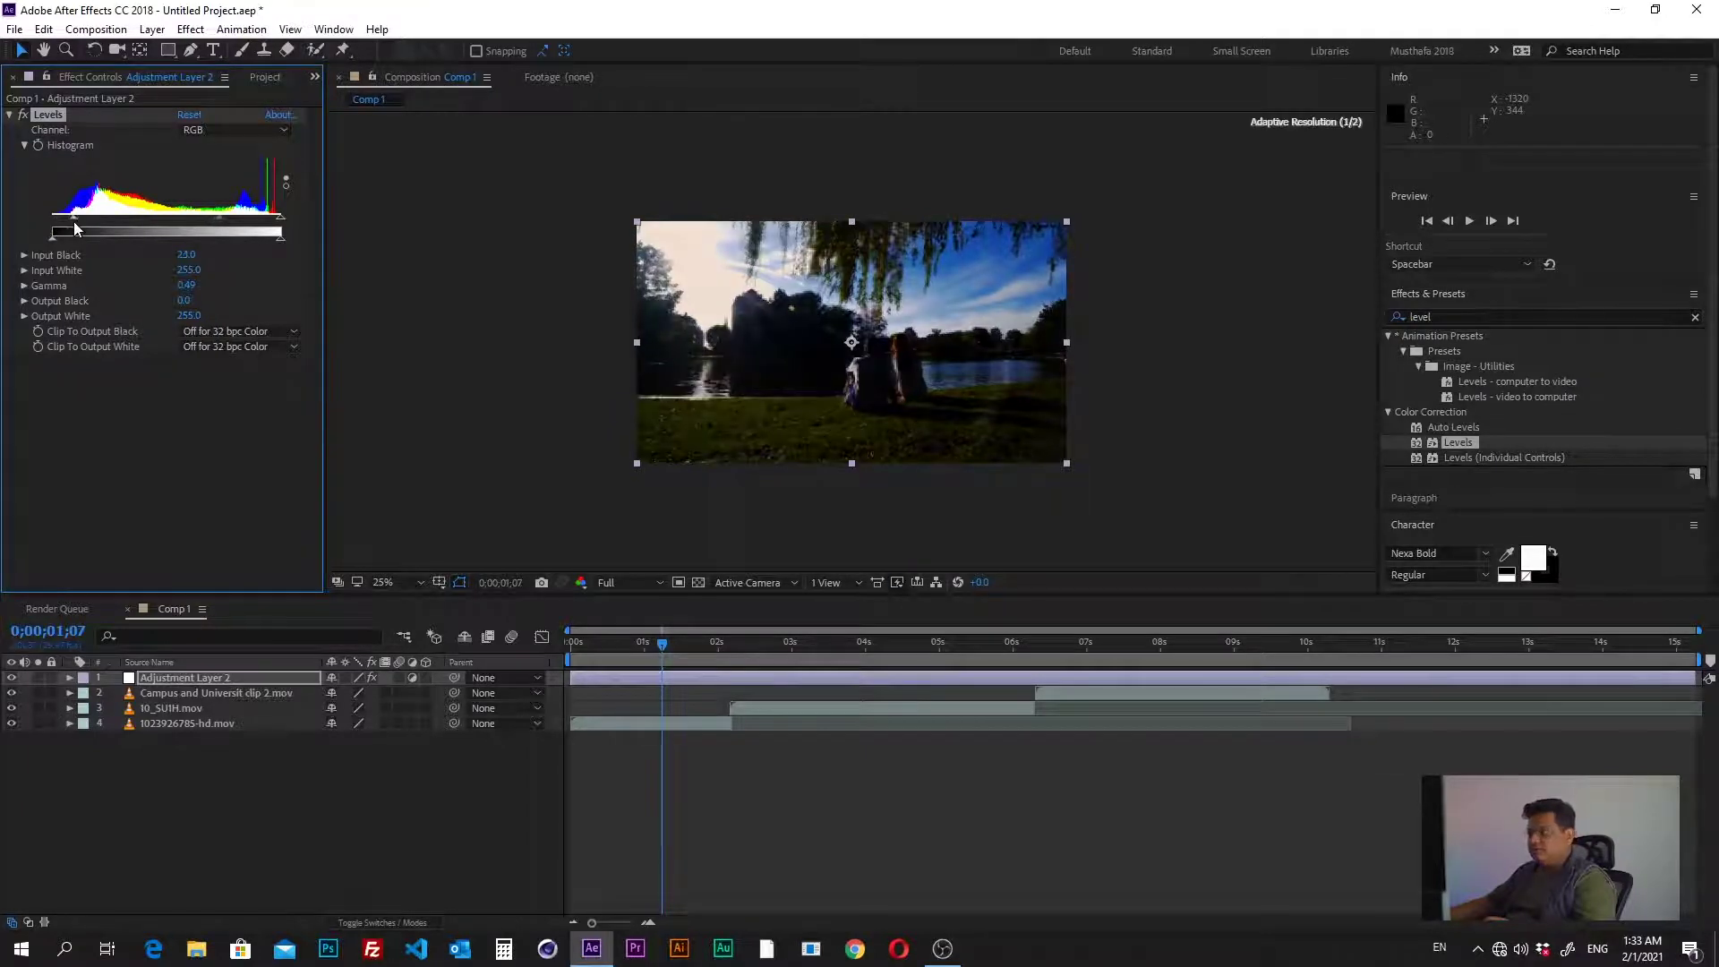
pyautogui.click(215, 775)
pyautogui.click(185, 678)
pyautogui.click(195, 51)
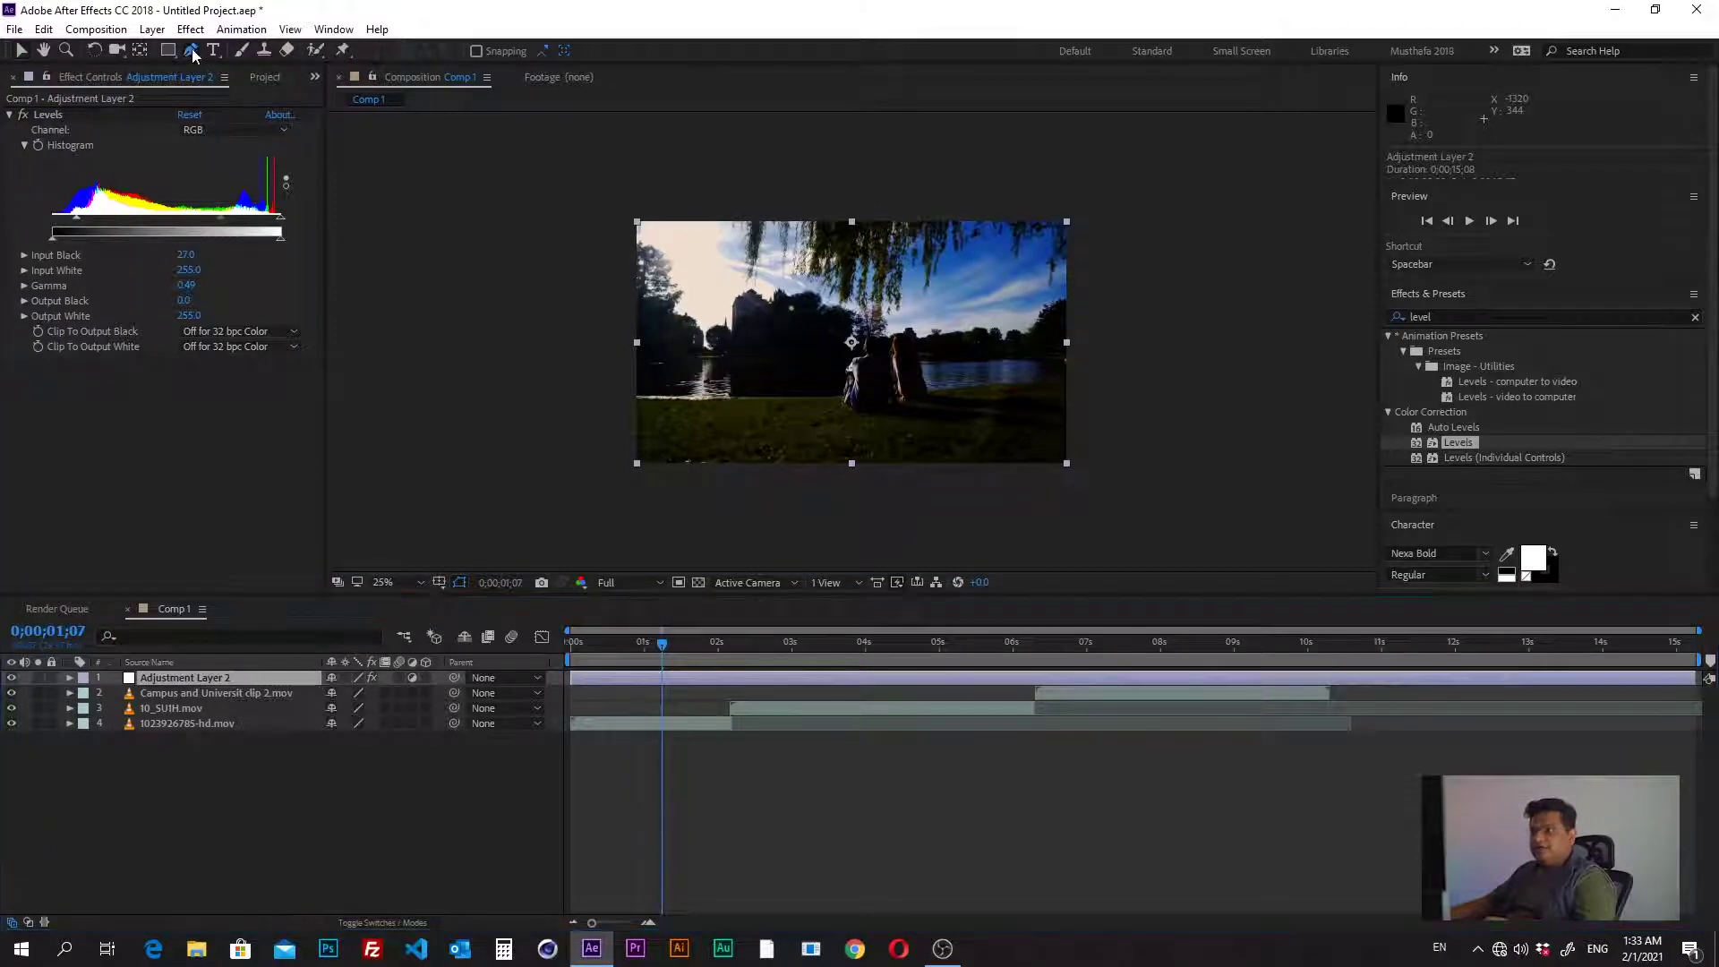
pyautogui.press('/')
# Begin Mask 1 with points on the man's head and a curve around his shoulder
pyautogui.moveTo(805, 367); pyautogui.dragTo(730, 318)
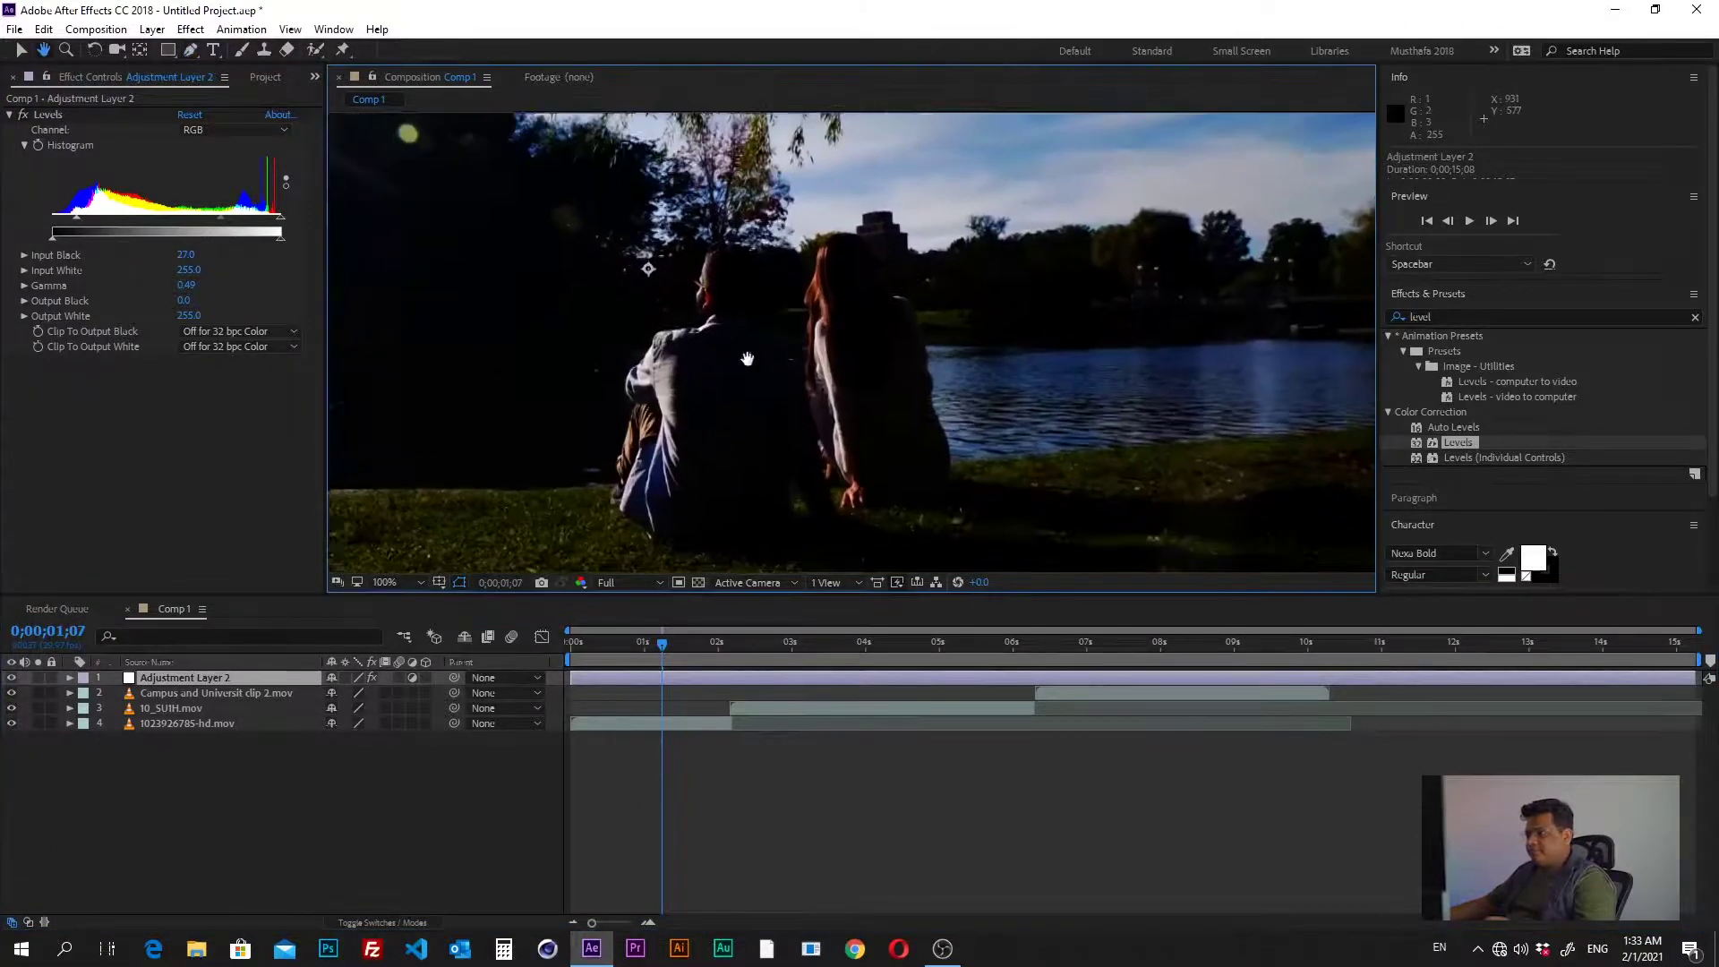
pyautogui.click(711, 263)
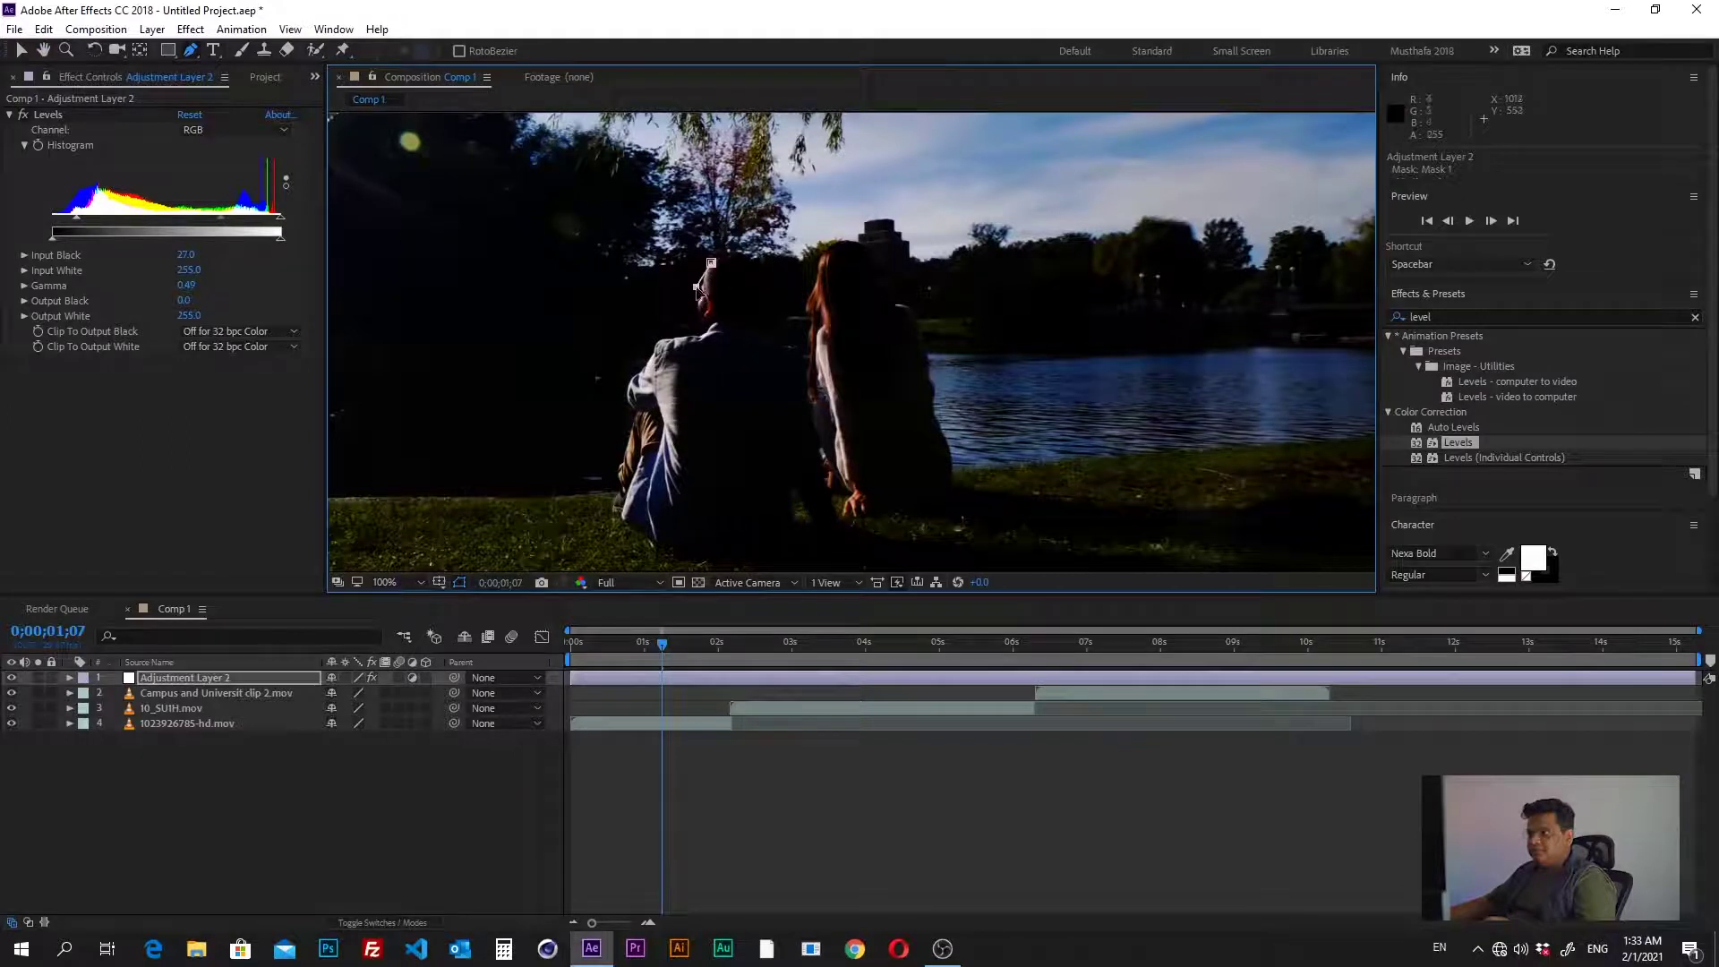
pyautogui.click(701, 333)
pyautogui.scroll(1, 630, 356)
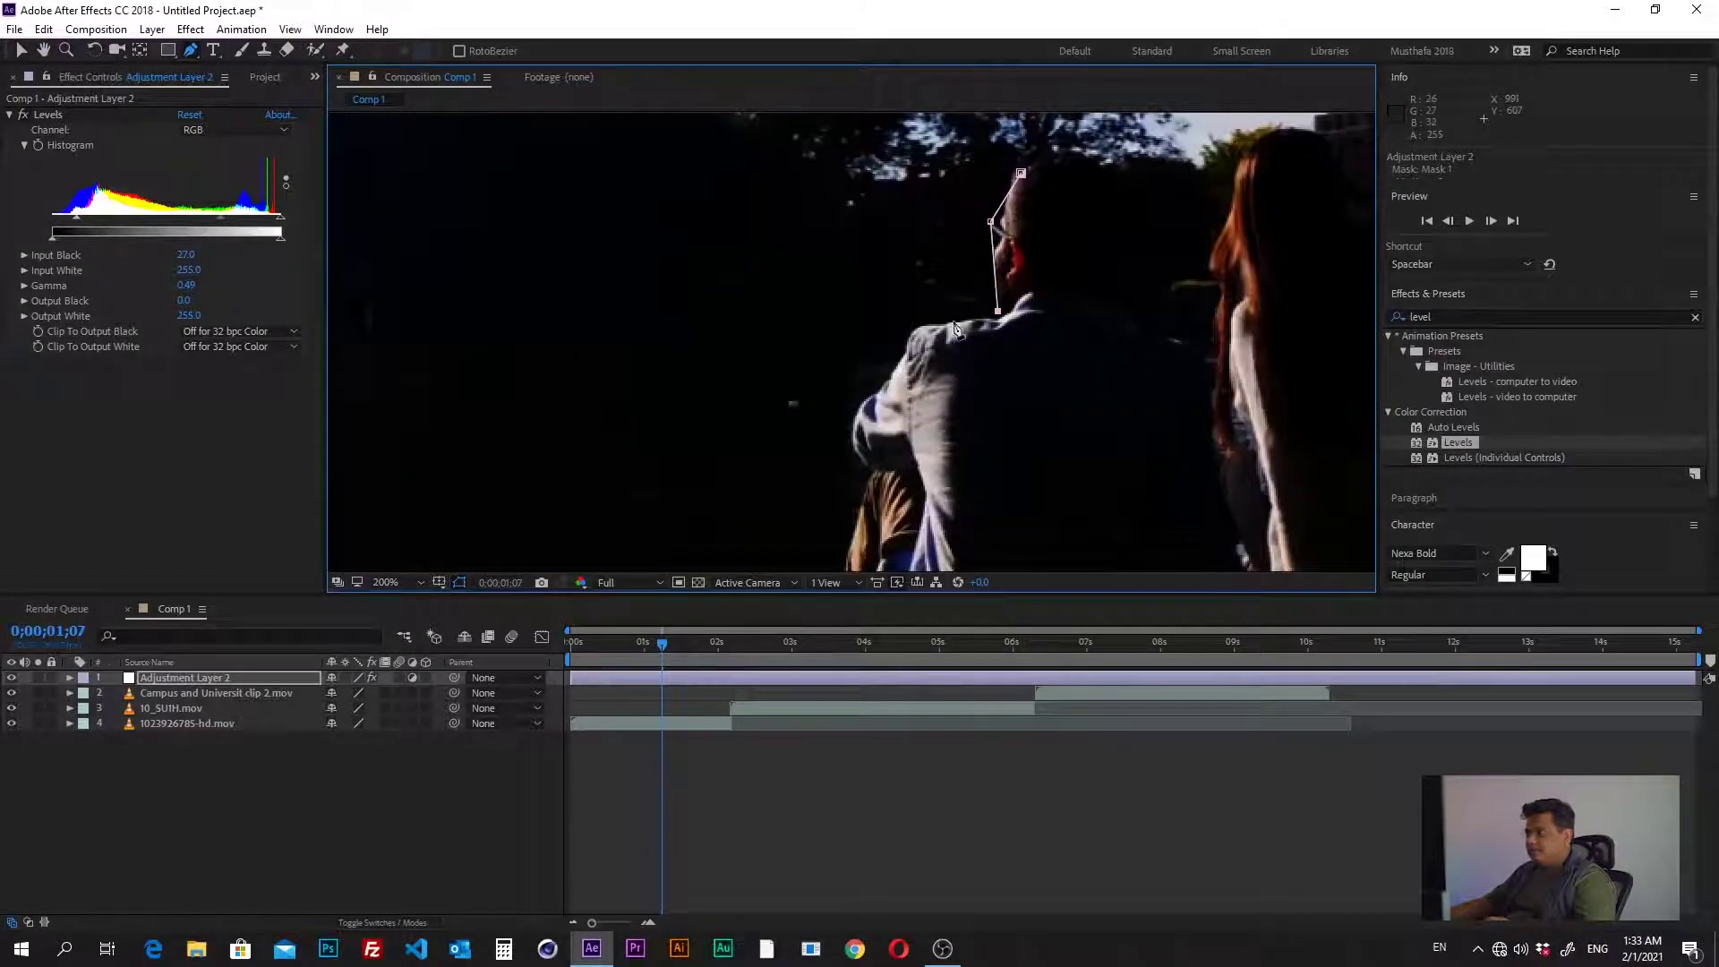
pyautogui.scroll(2, 770, 375)
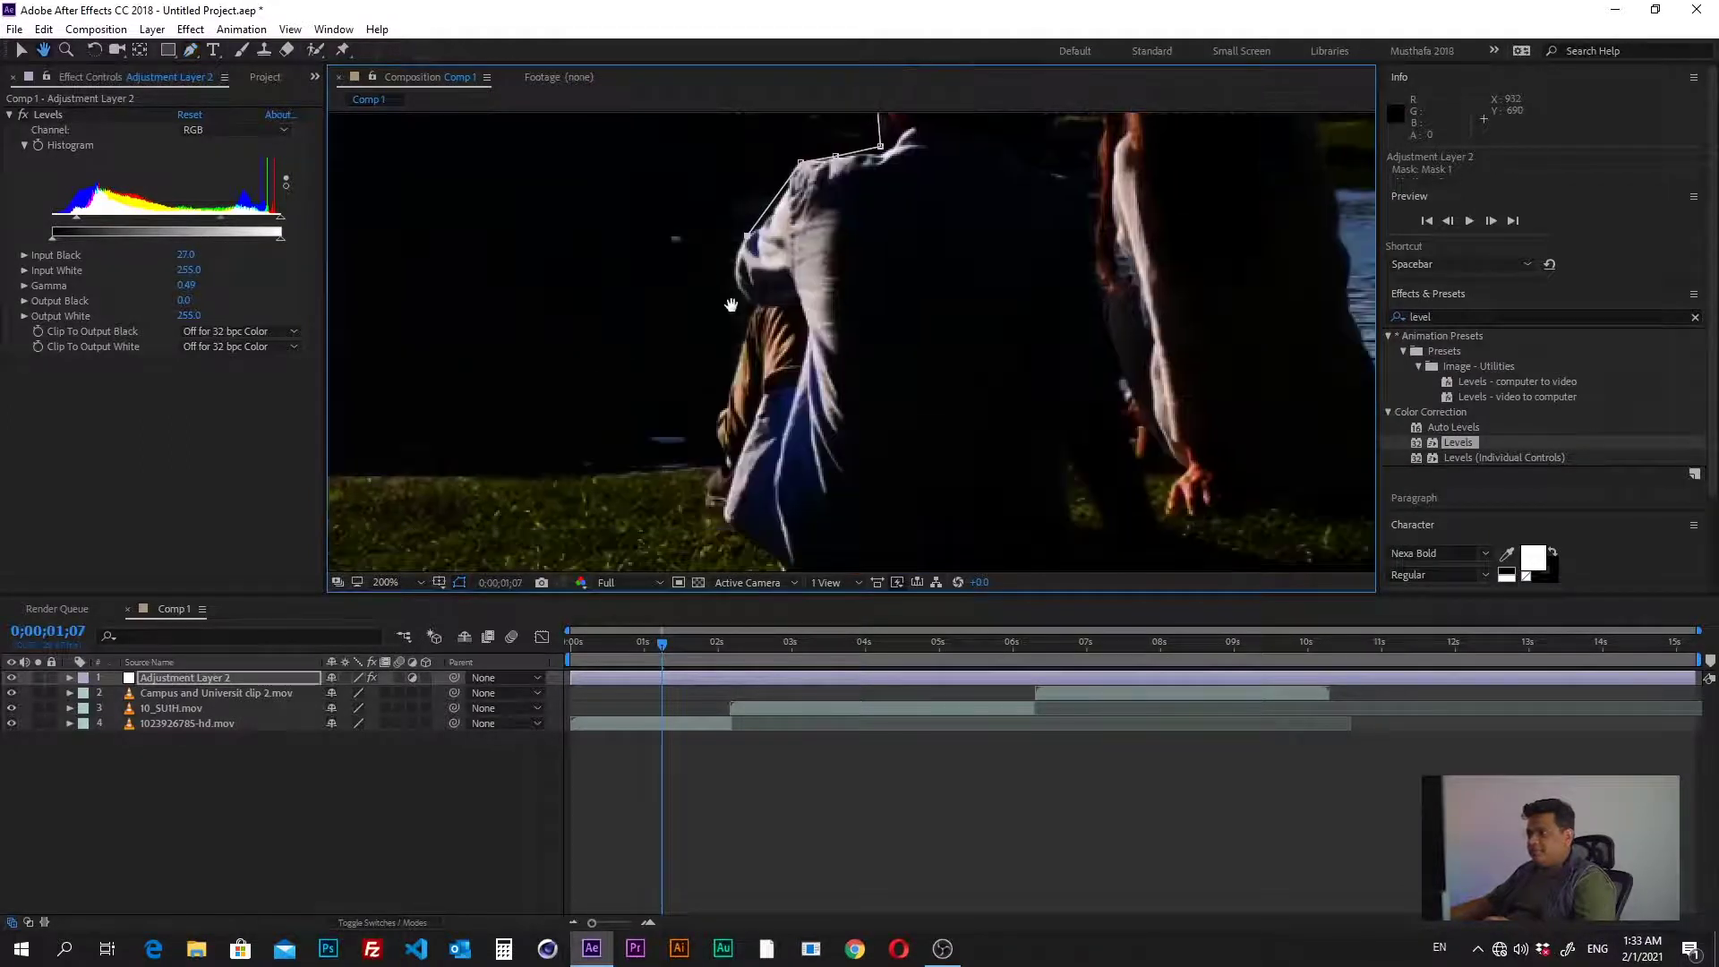
pyautogui.scroll(1, 734, 322)
pyautogui.moveTo(1140, 312); pyautogui.dragTo(1159, 324)
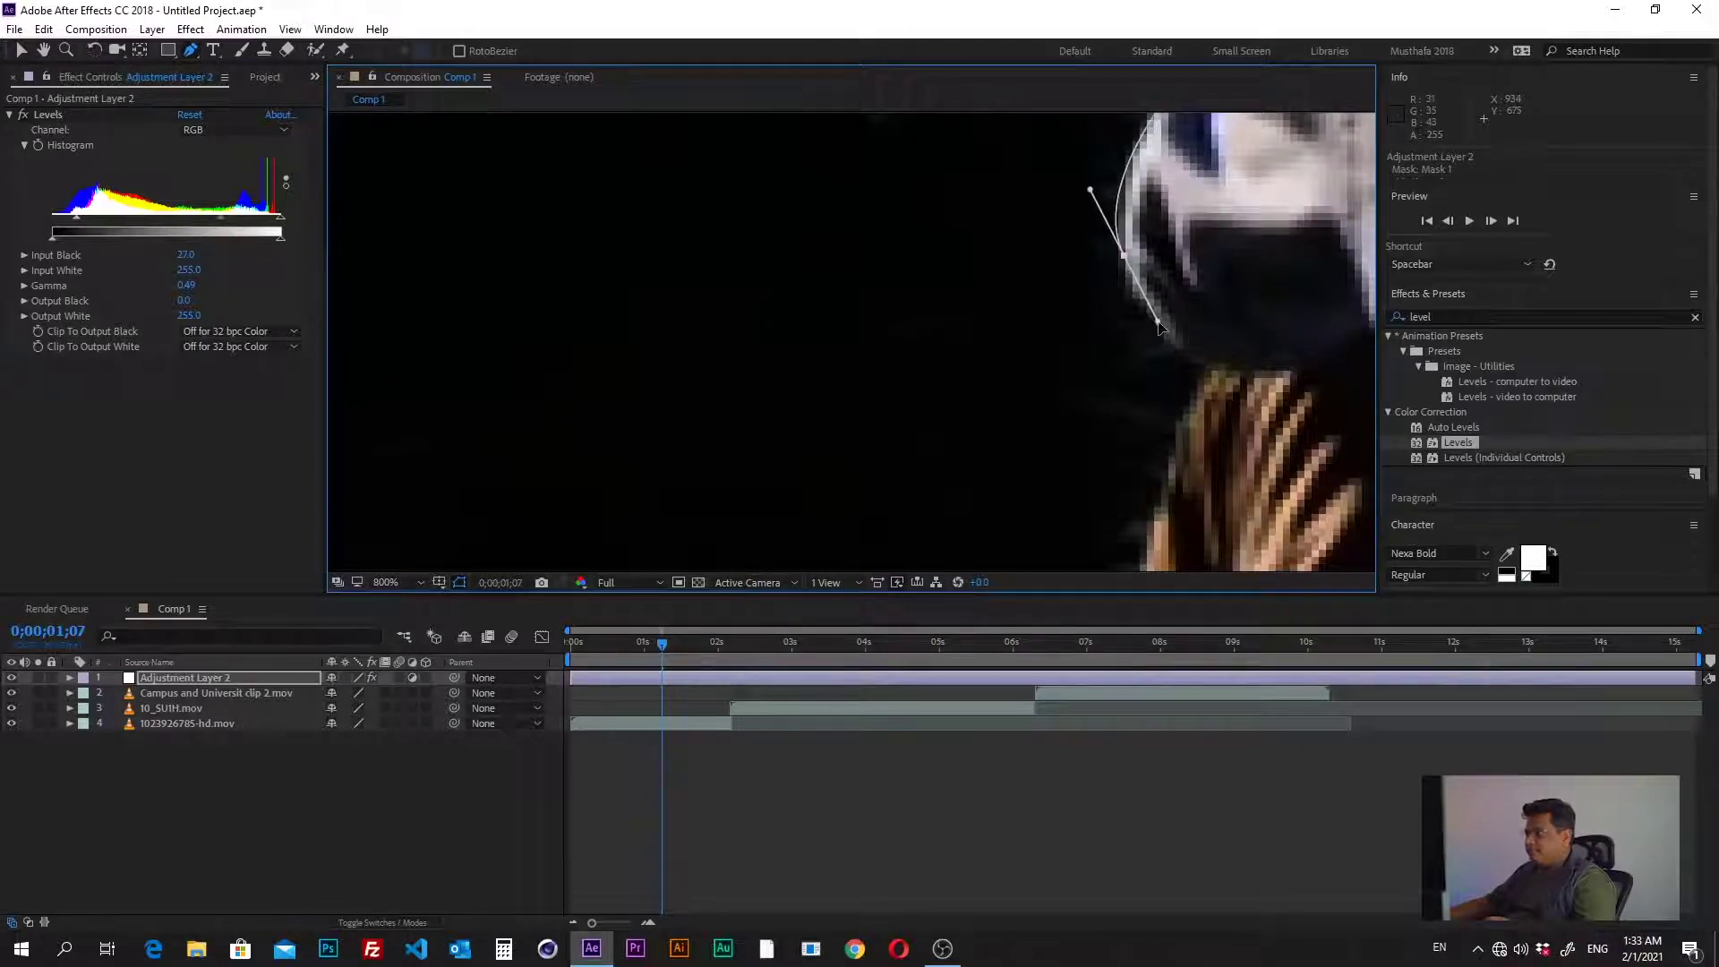
pyautogui.moveTo(1162, 454); pyautogui.dragTo(630, 358)
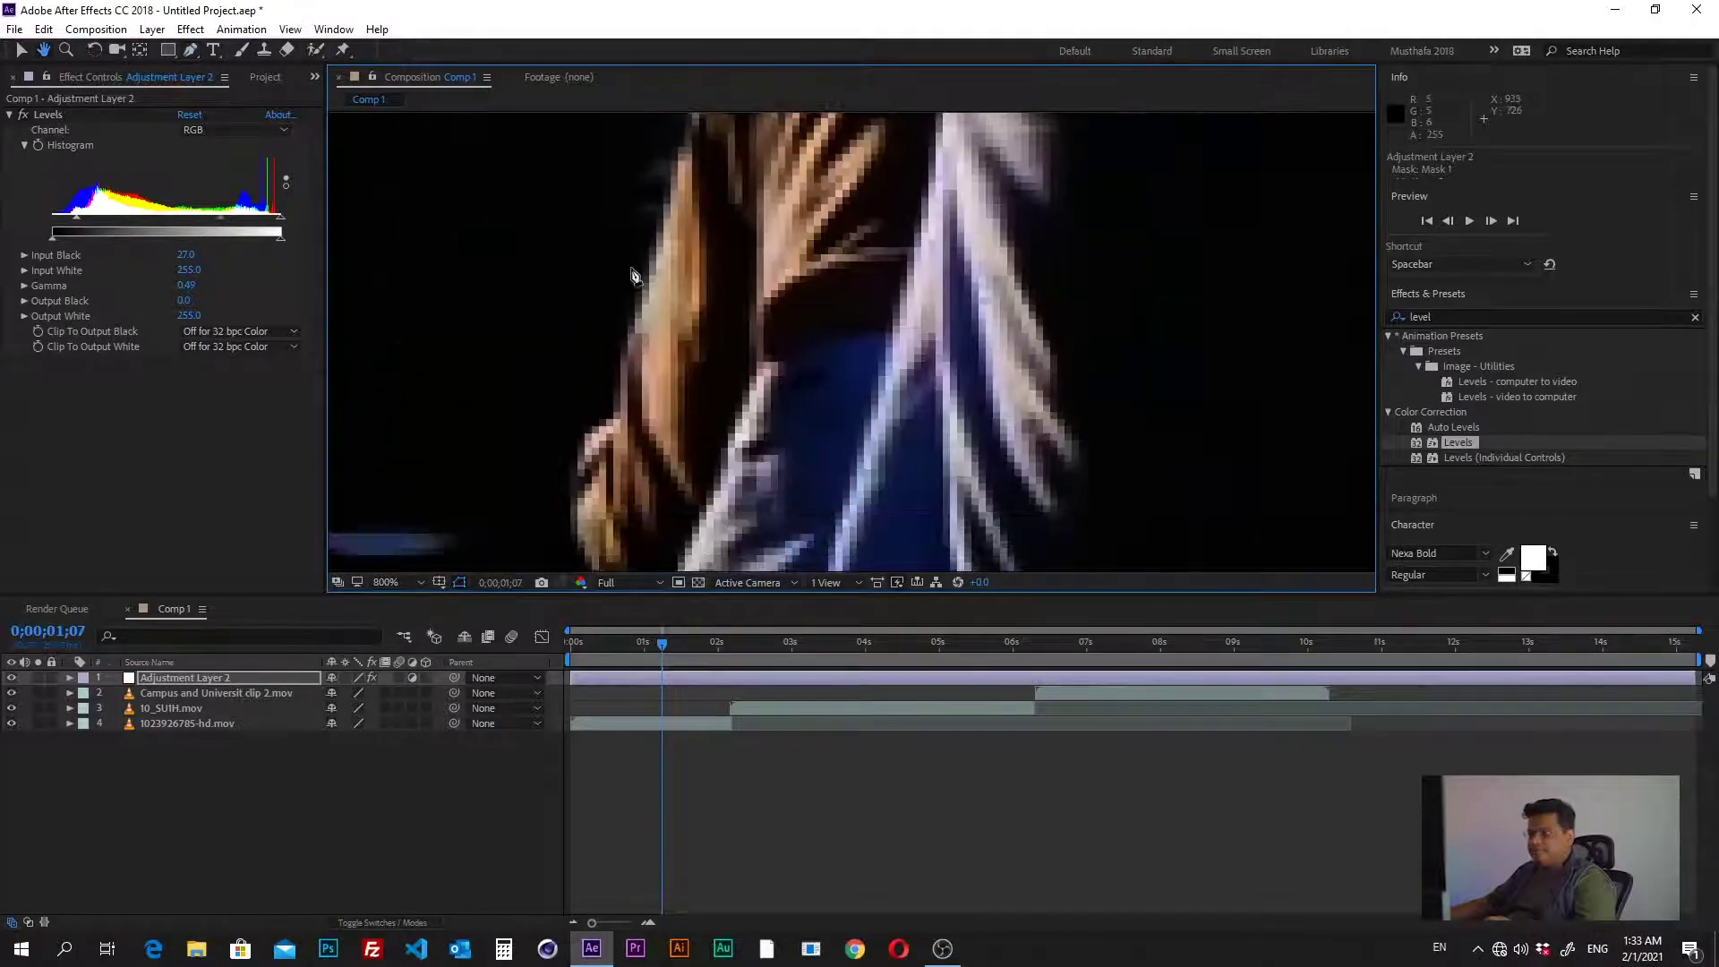
# Continue Mask 1 down the man's side and beneath him, closing the outline around the couple
pyautogui.scroll(-1, 643, 410)
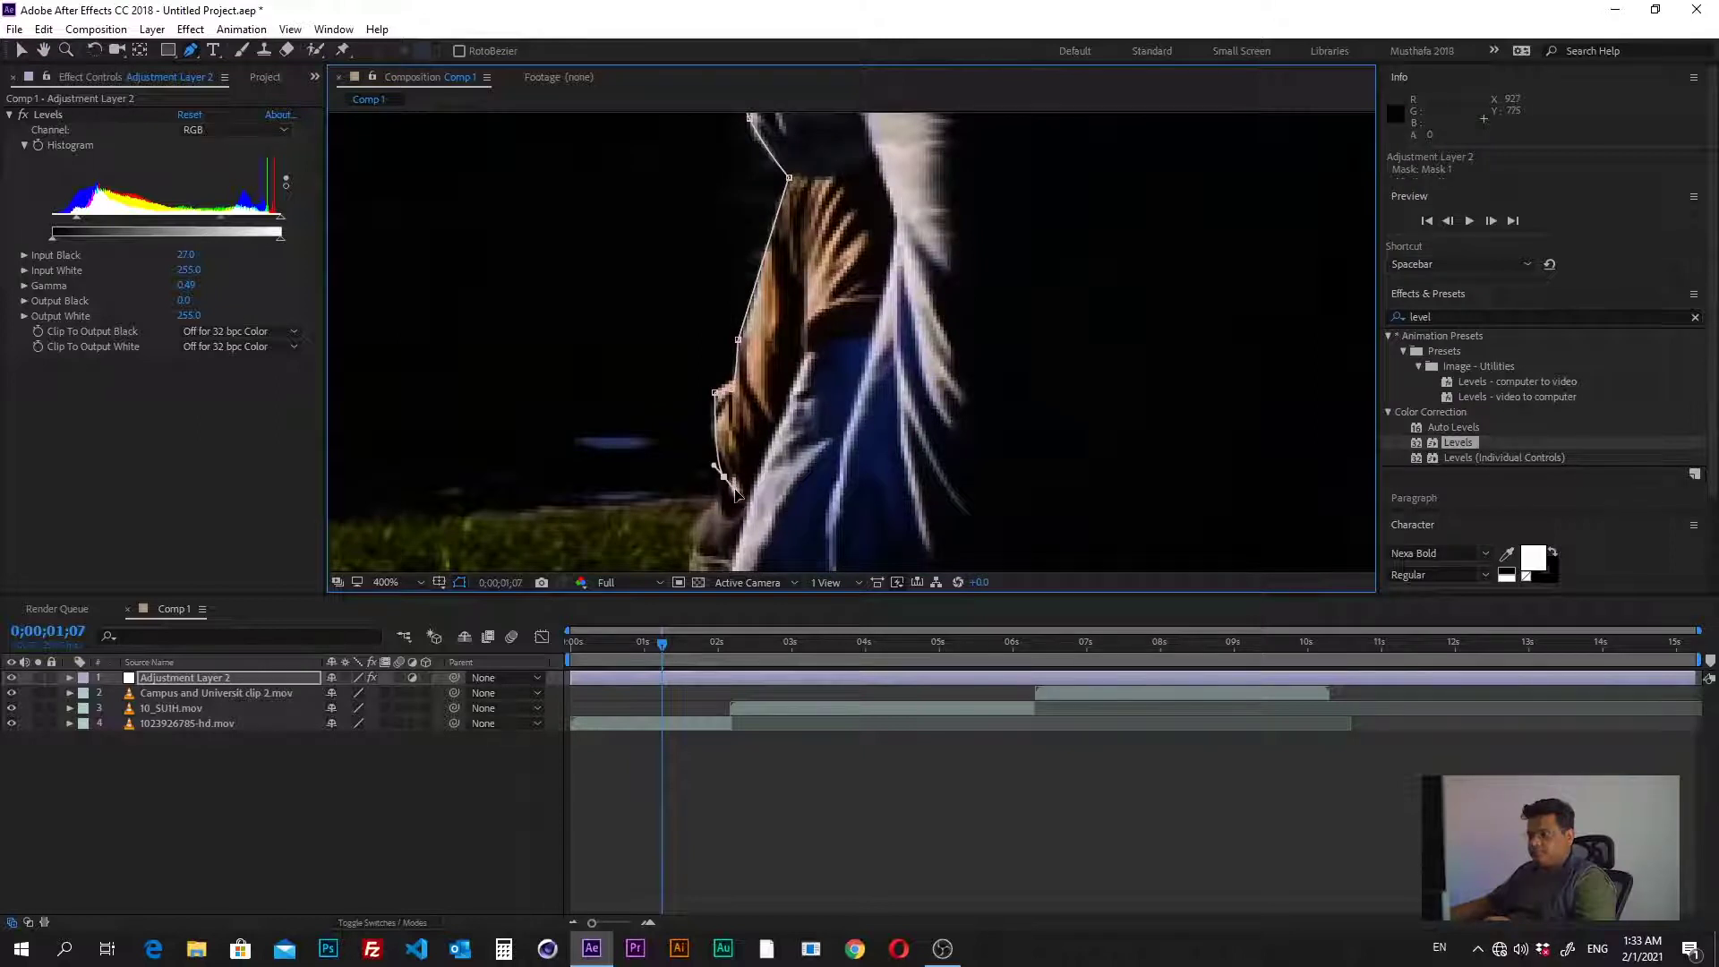
pyautogui.click(697, 538)
pyautogui.moveTo(696, 537); pyautogui.dragTo(677, 421)
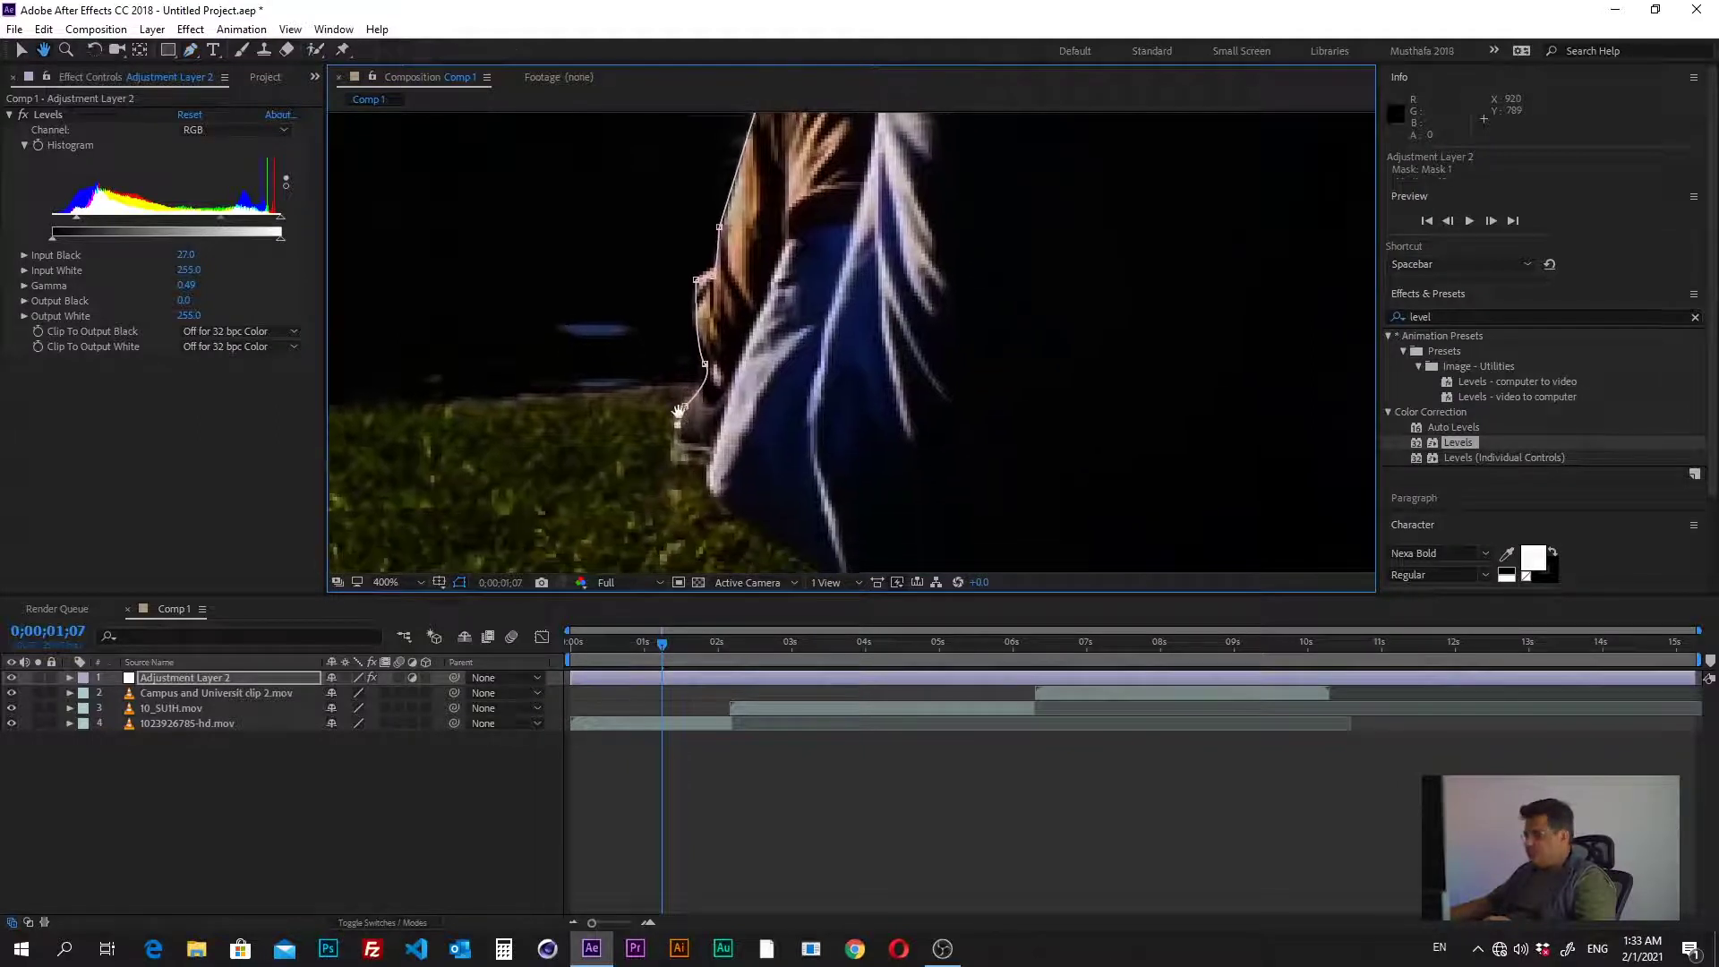
pyautogui.scroll(-3, 803, 520)
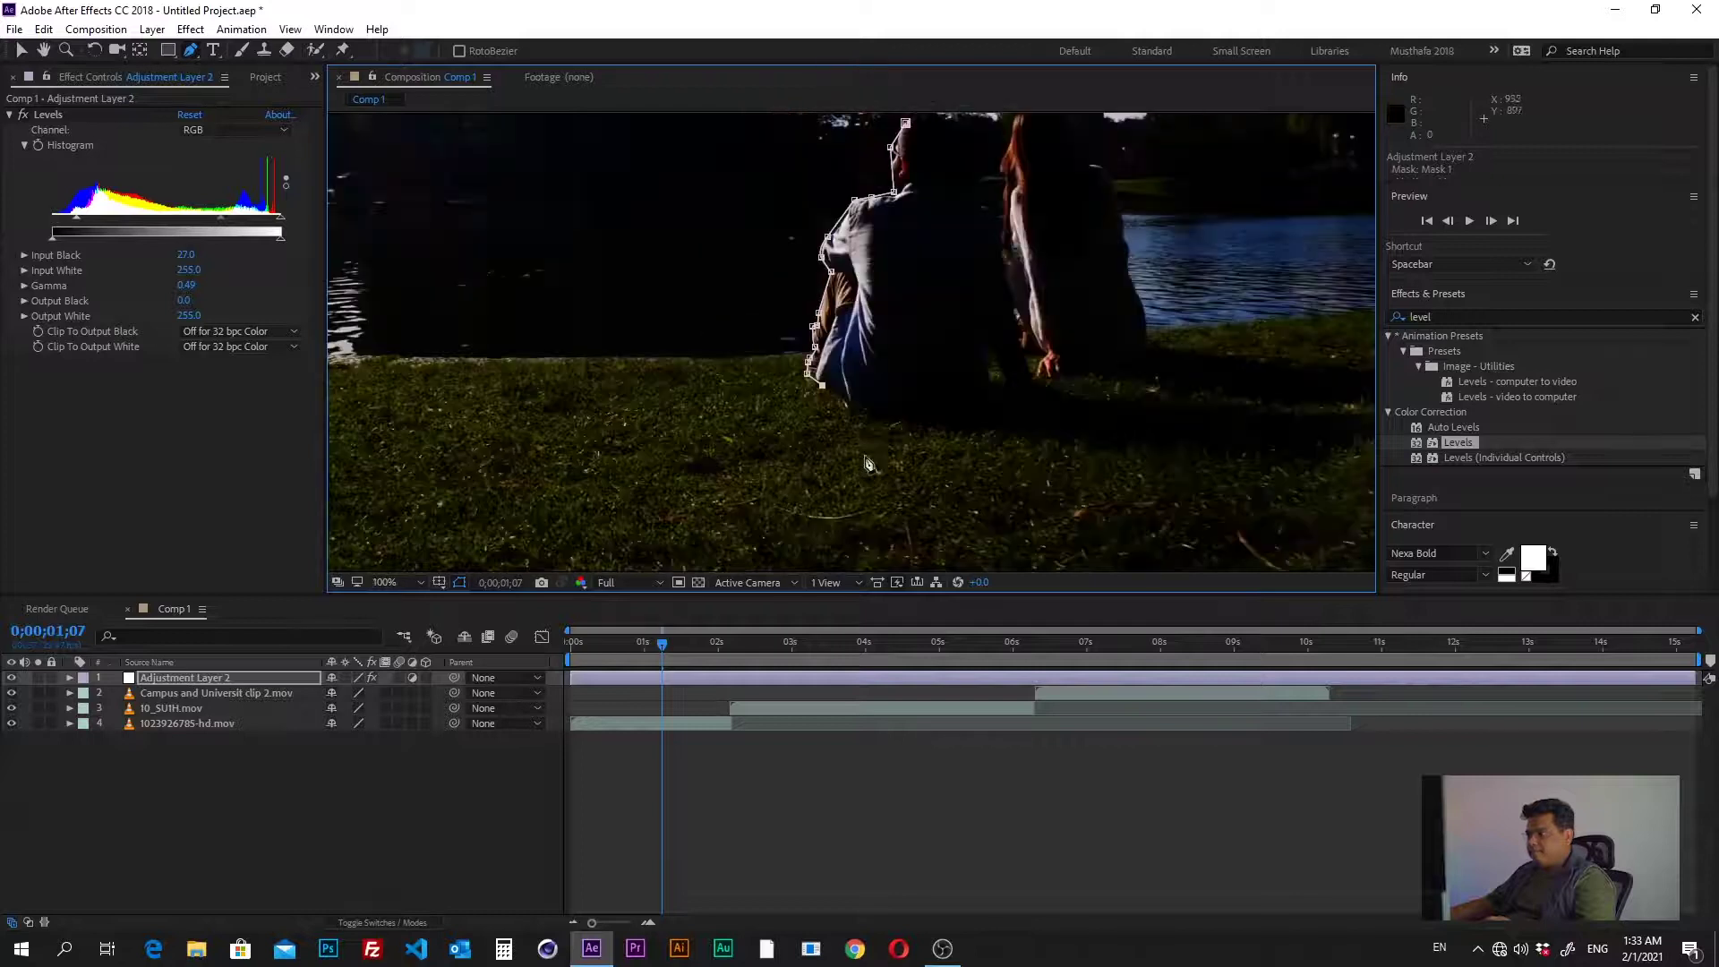
pyautogui.moveTo(903, 412); pyautogui.dragTo(952, 407)
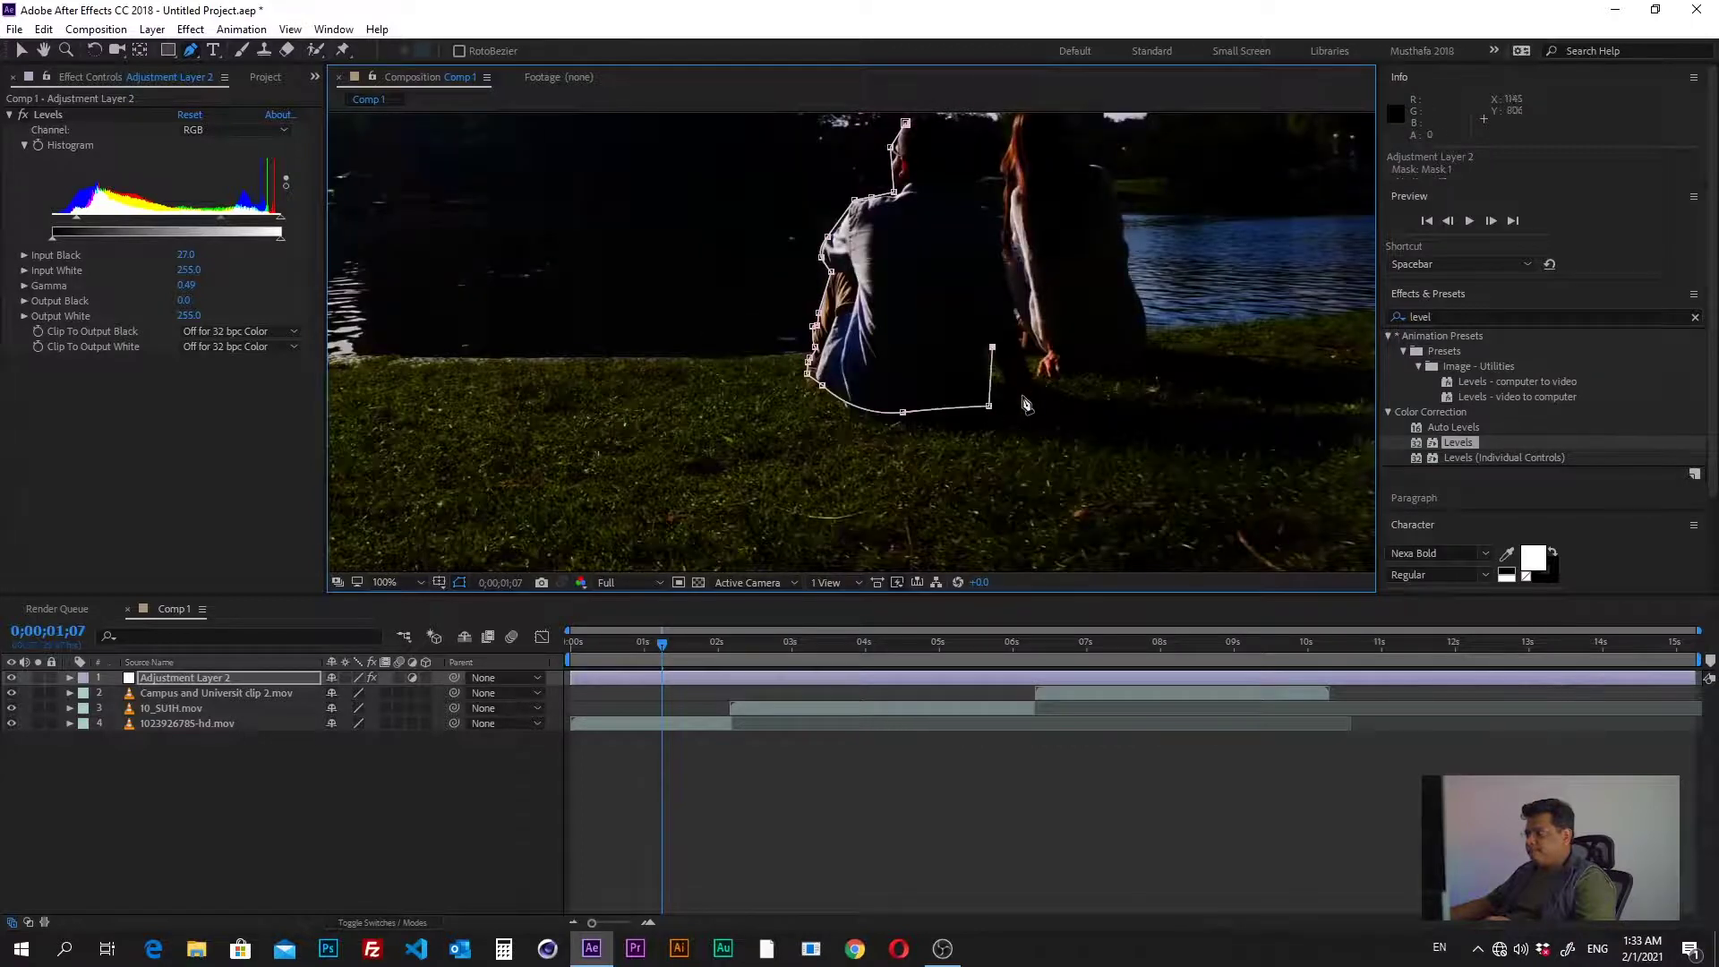
pyautogui.moveTo(1000, 222); pyautogui.dragTo(868, 403)
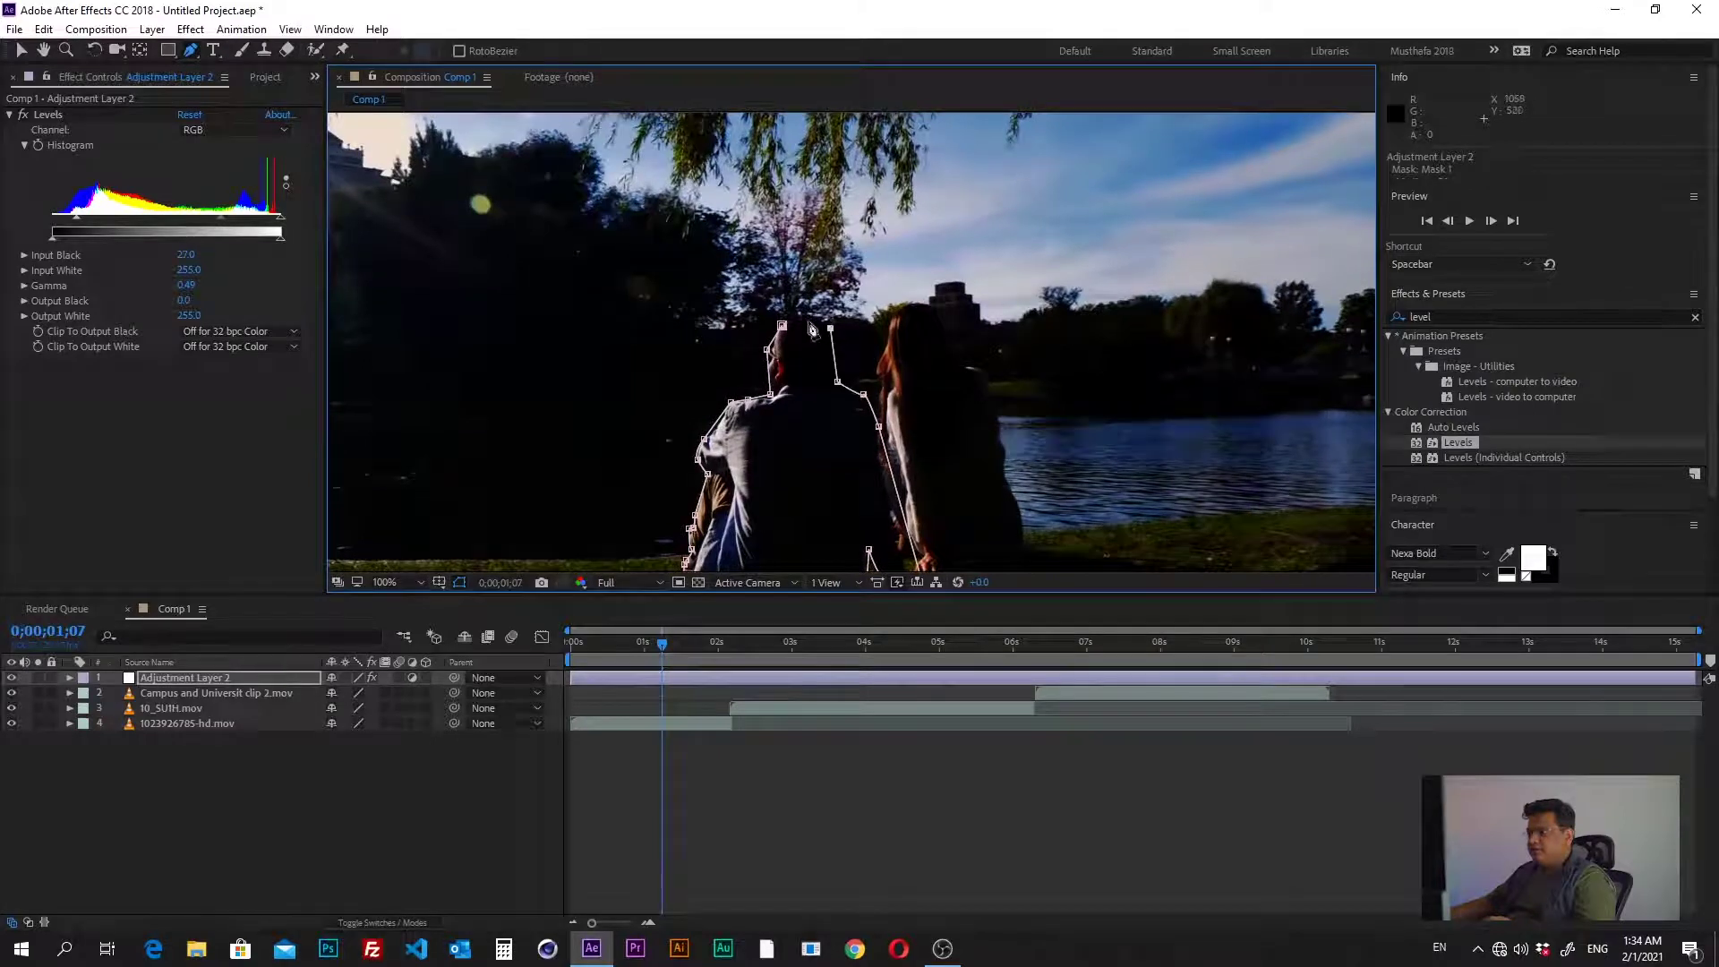
pyautogui.scroll(-2, 758, 408)
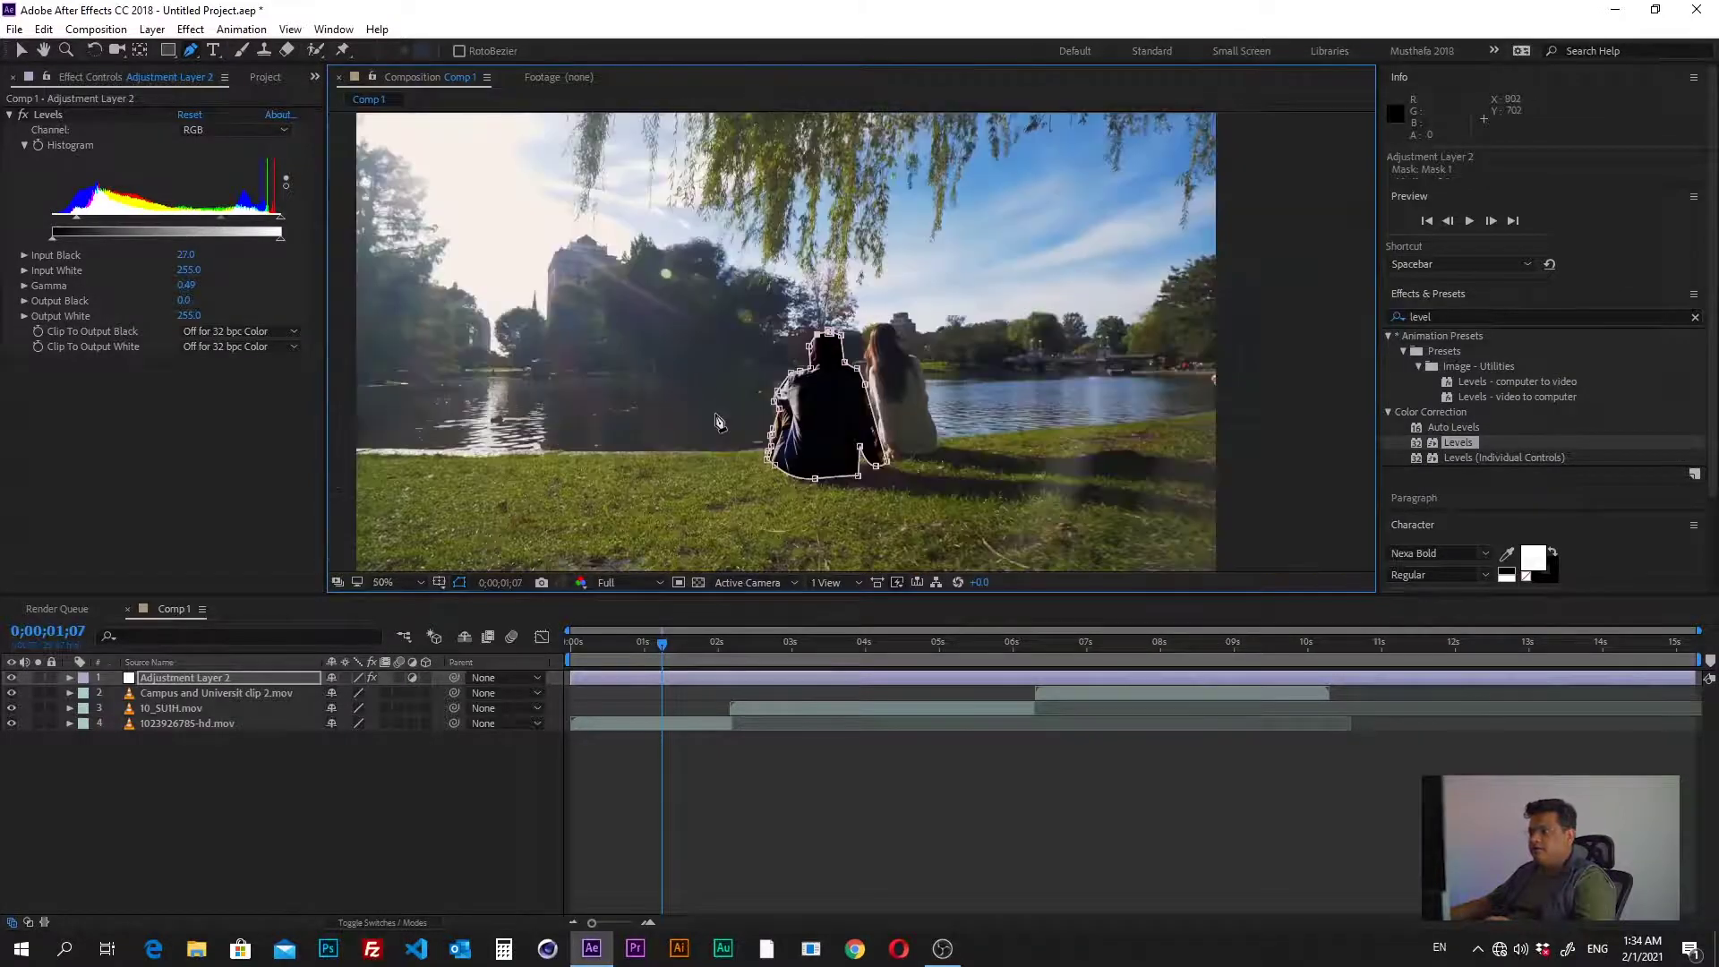
pyautogui.click(700, 770)
pyautogui.click(181, 680)
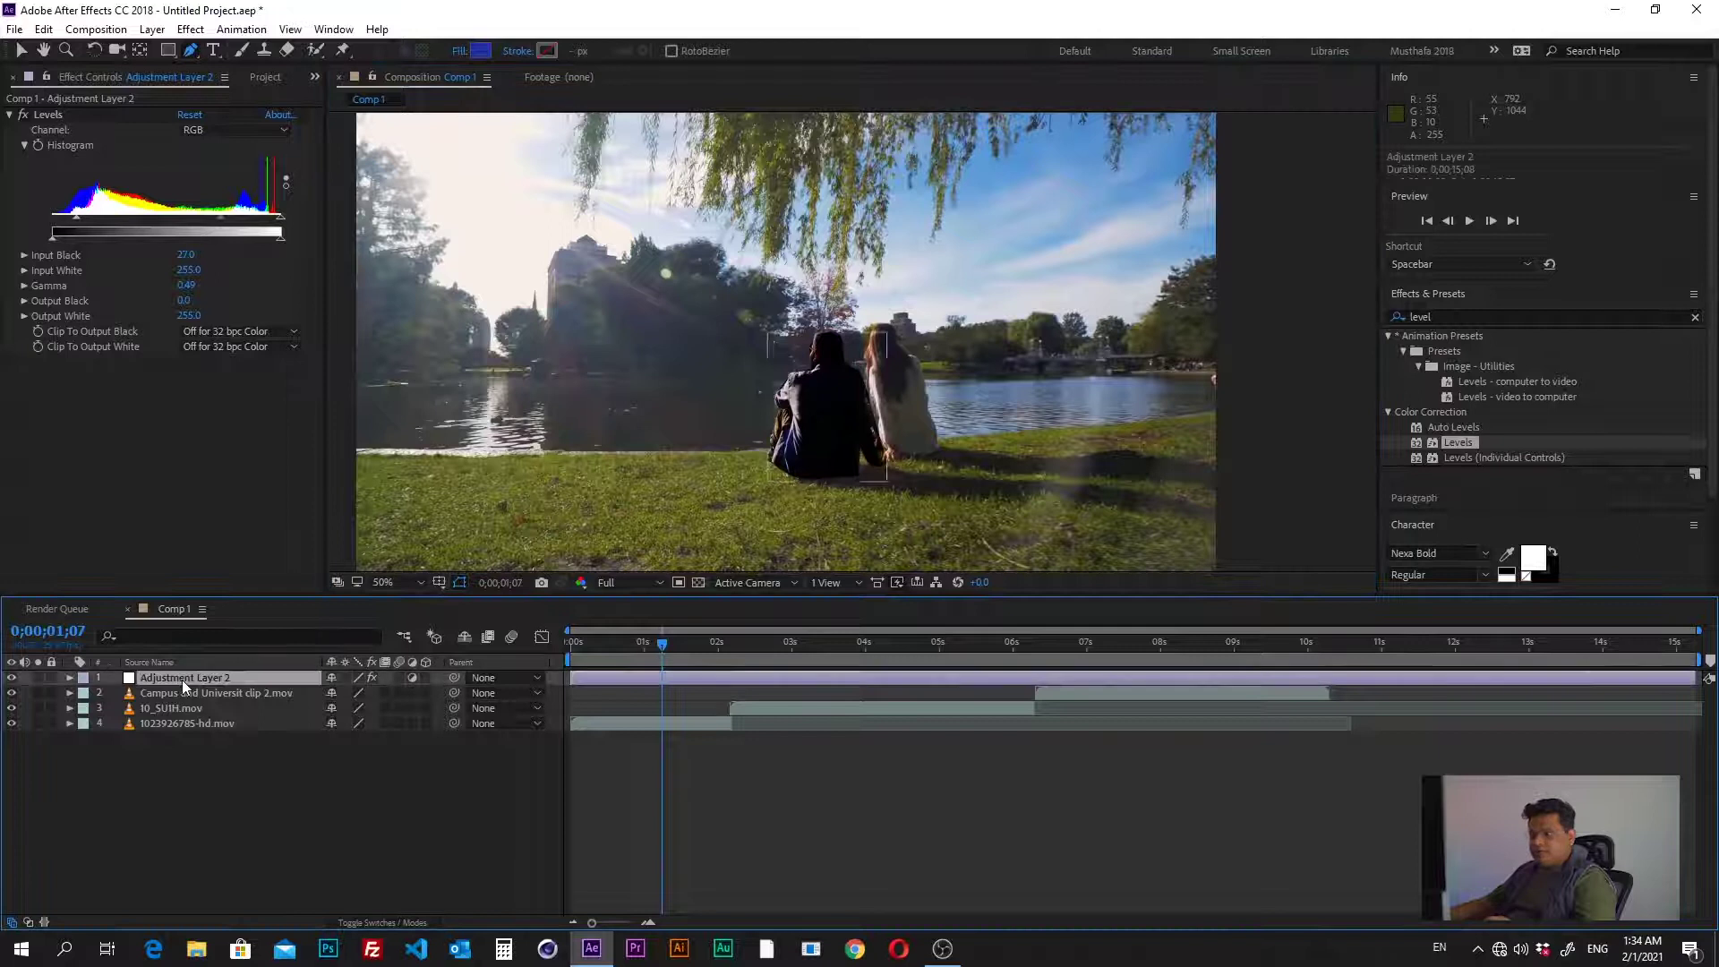
# Reveal Mask 1's feather and compare the result with the mask mode set to None
pyautogui.press('f')
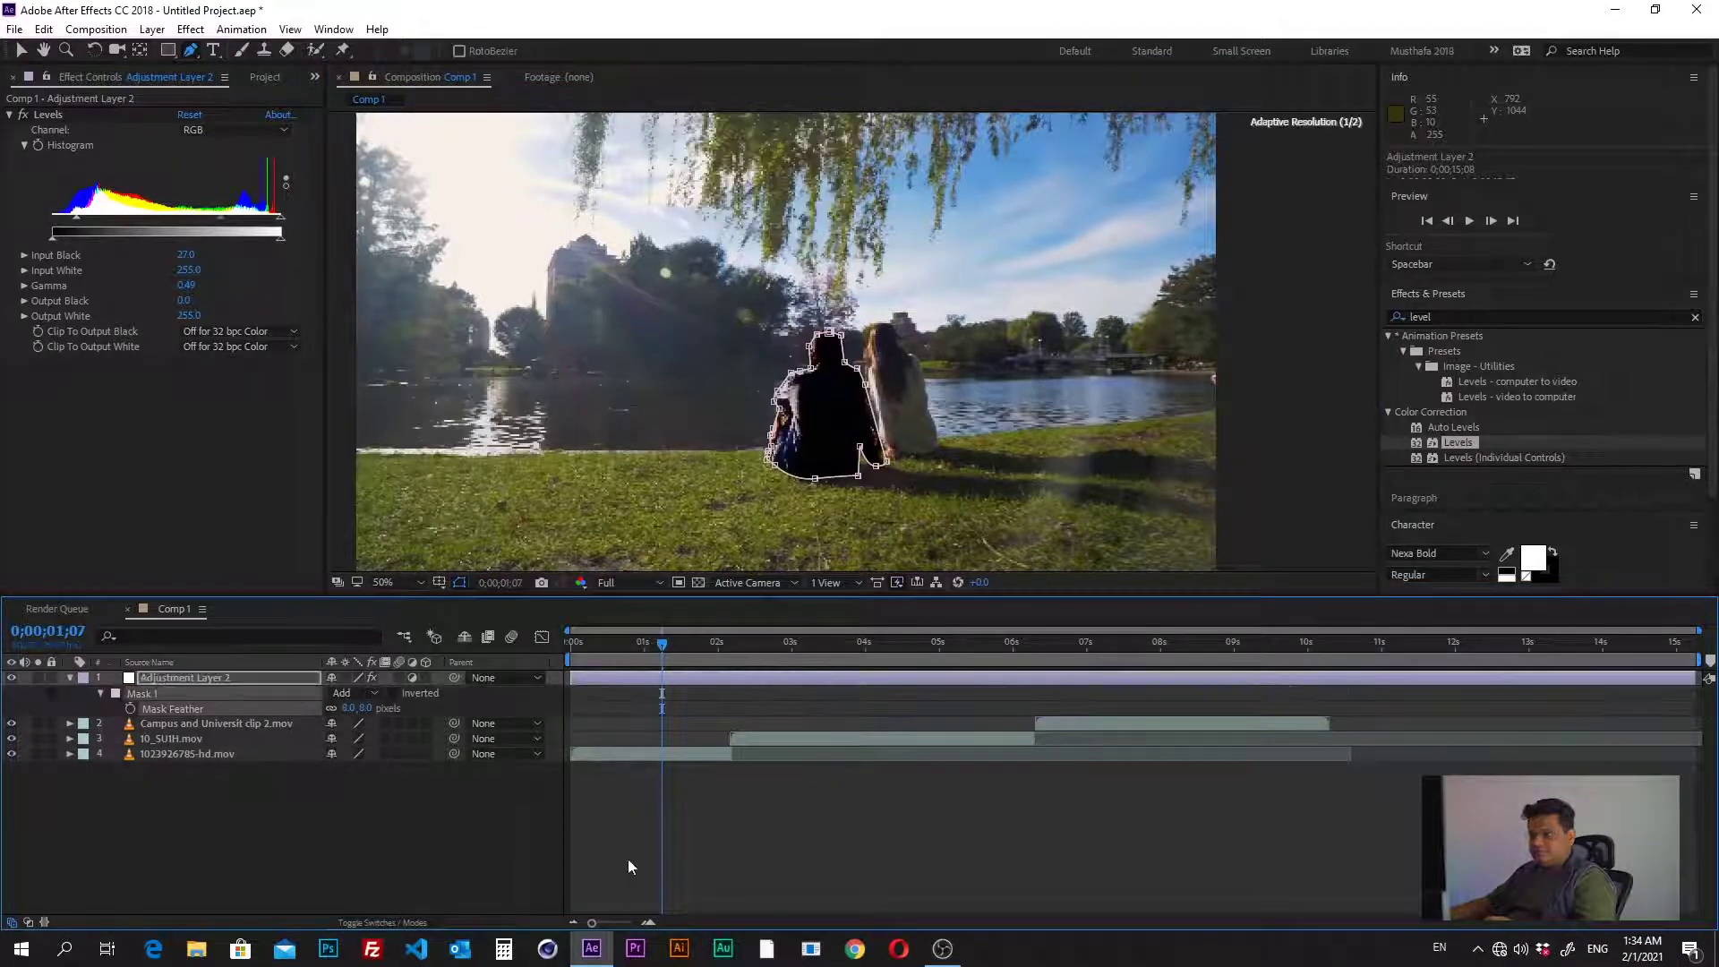
pyautogui.click(622, 855)
pyautogui.scroll(-2, 751, 450)
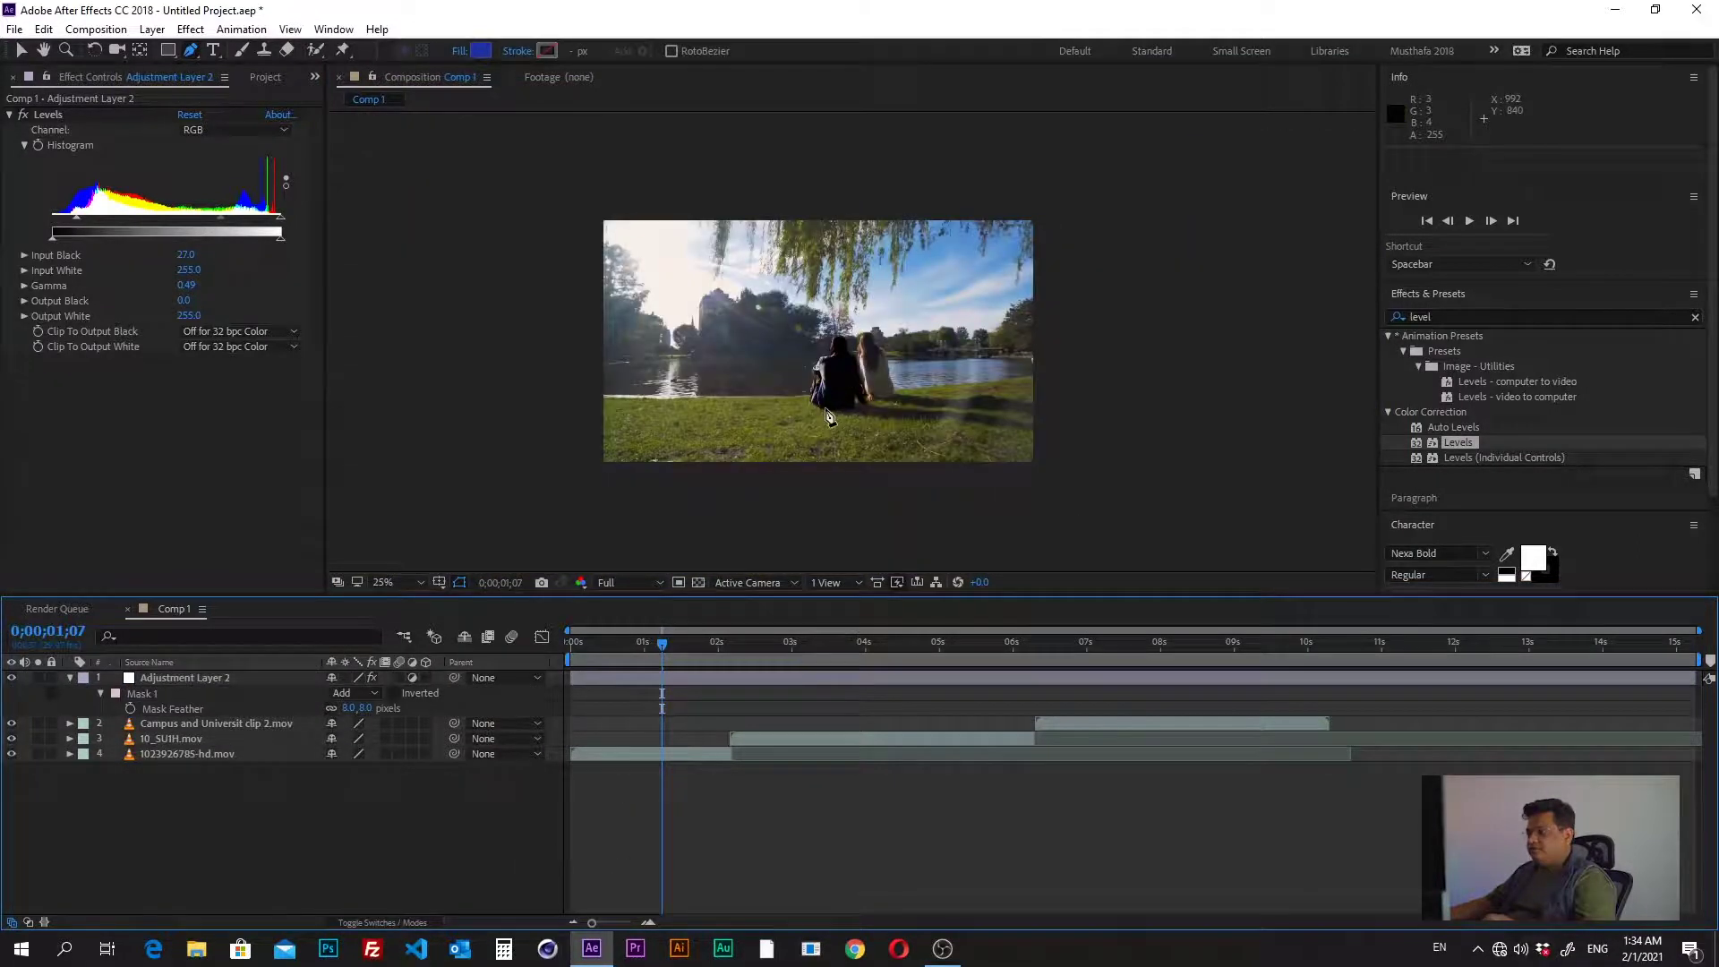
pyautogui.scroll(2, 842, 381)
pyautogui.press('v')
pyautogui.click(963, 304)
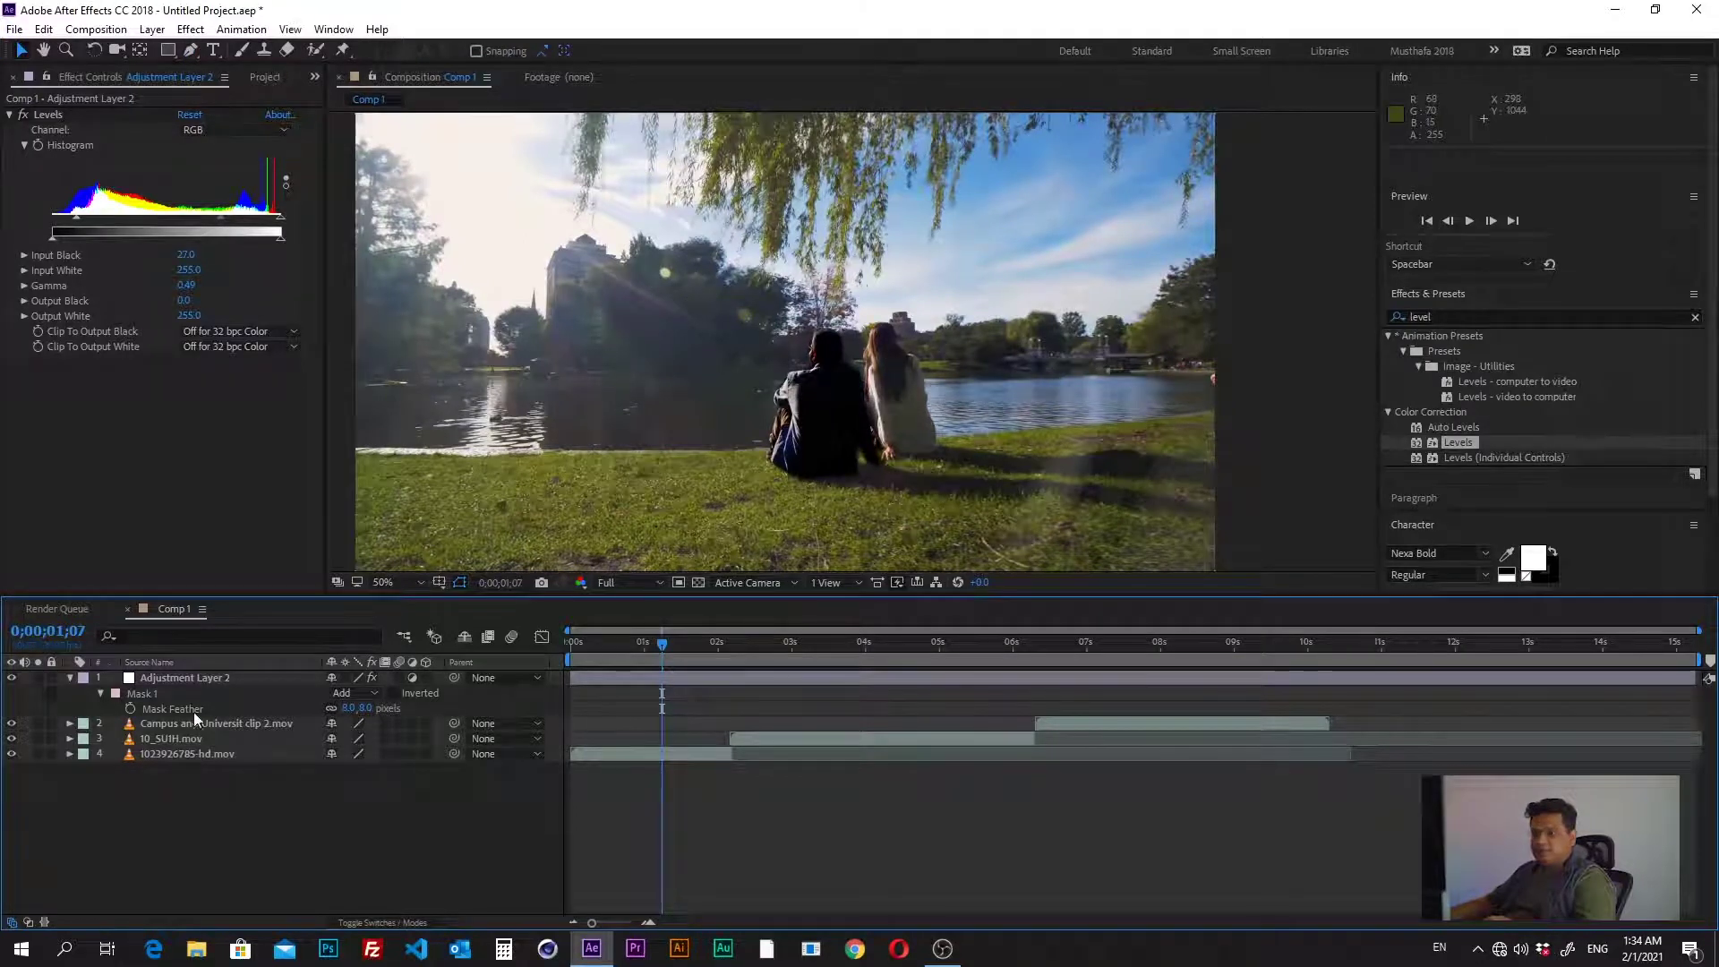
pyautogui.click(191, 677)
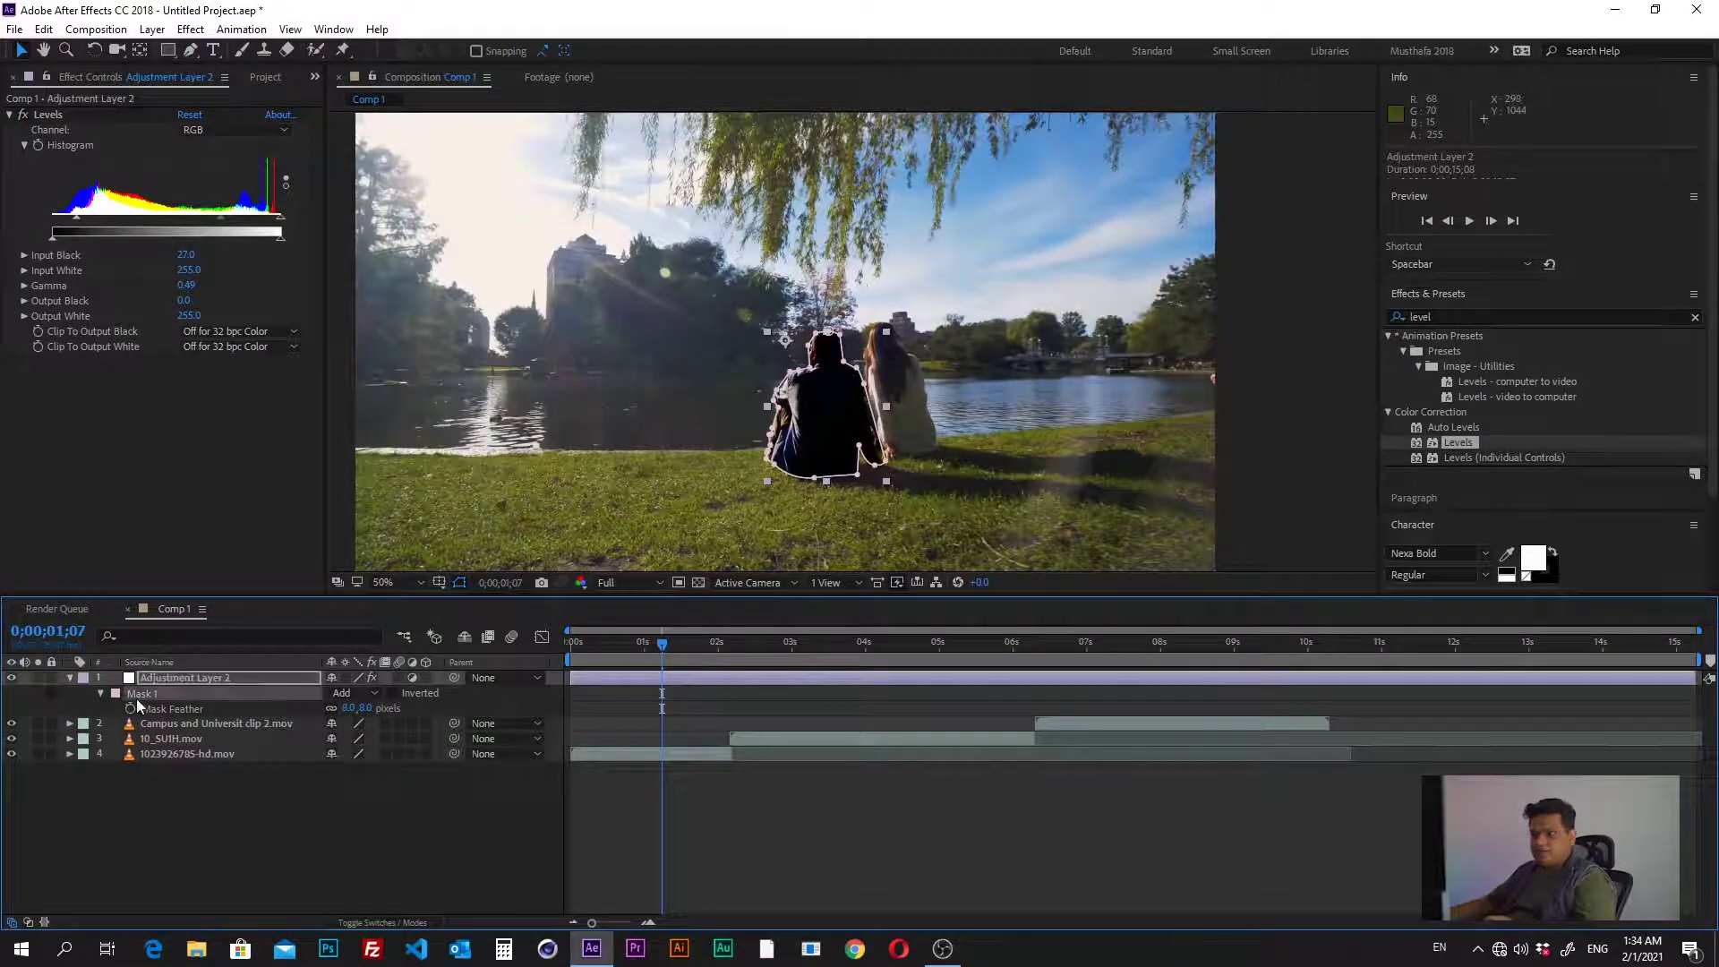
pyautogui.click(367, 693)
pyautogui.click(358, 706)
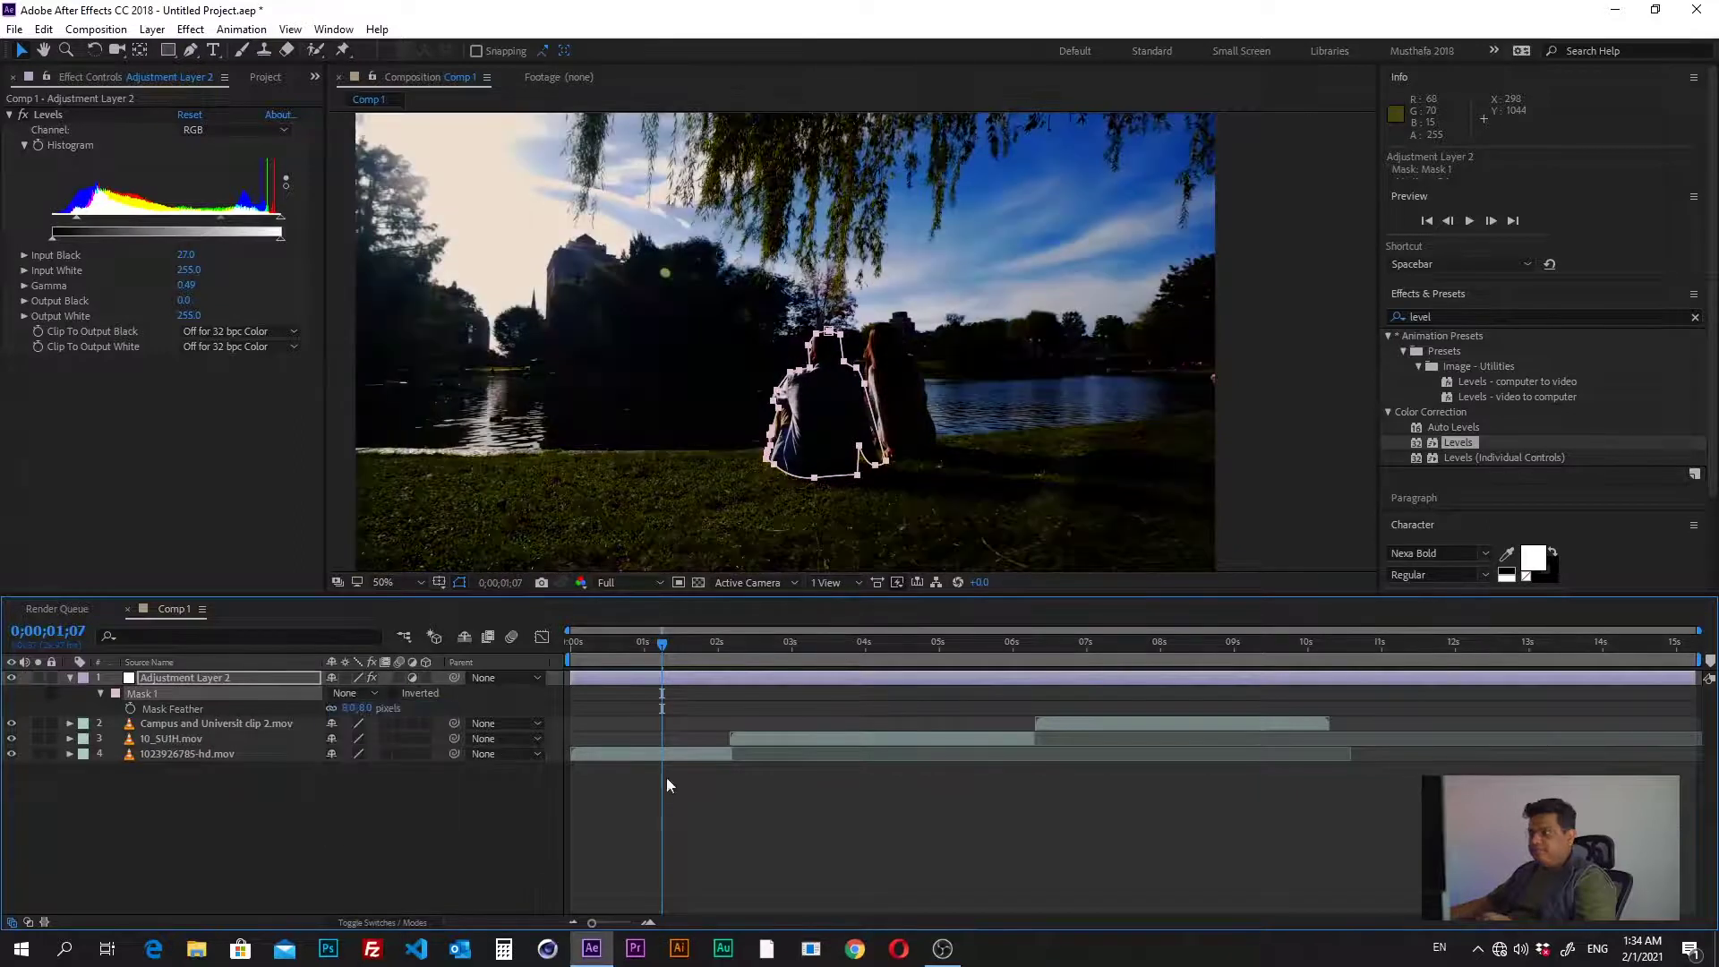
pyautogui.click(836, 817)
# Return Mask 1 to Add mode, then delete it from Adjustment Layer 2
pyautogui.click(169, 695)
pyautogui.click(356, 693)
pyautogui.click(351, 729)
pyautogui.click(738, 827)
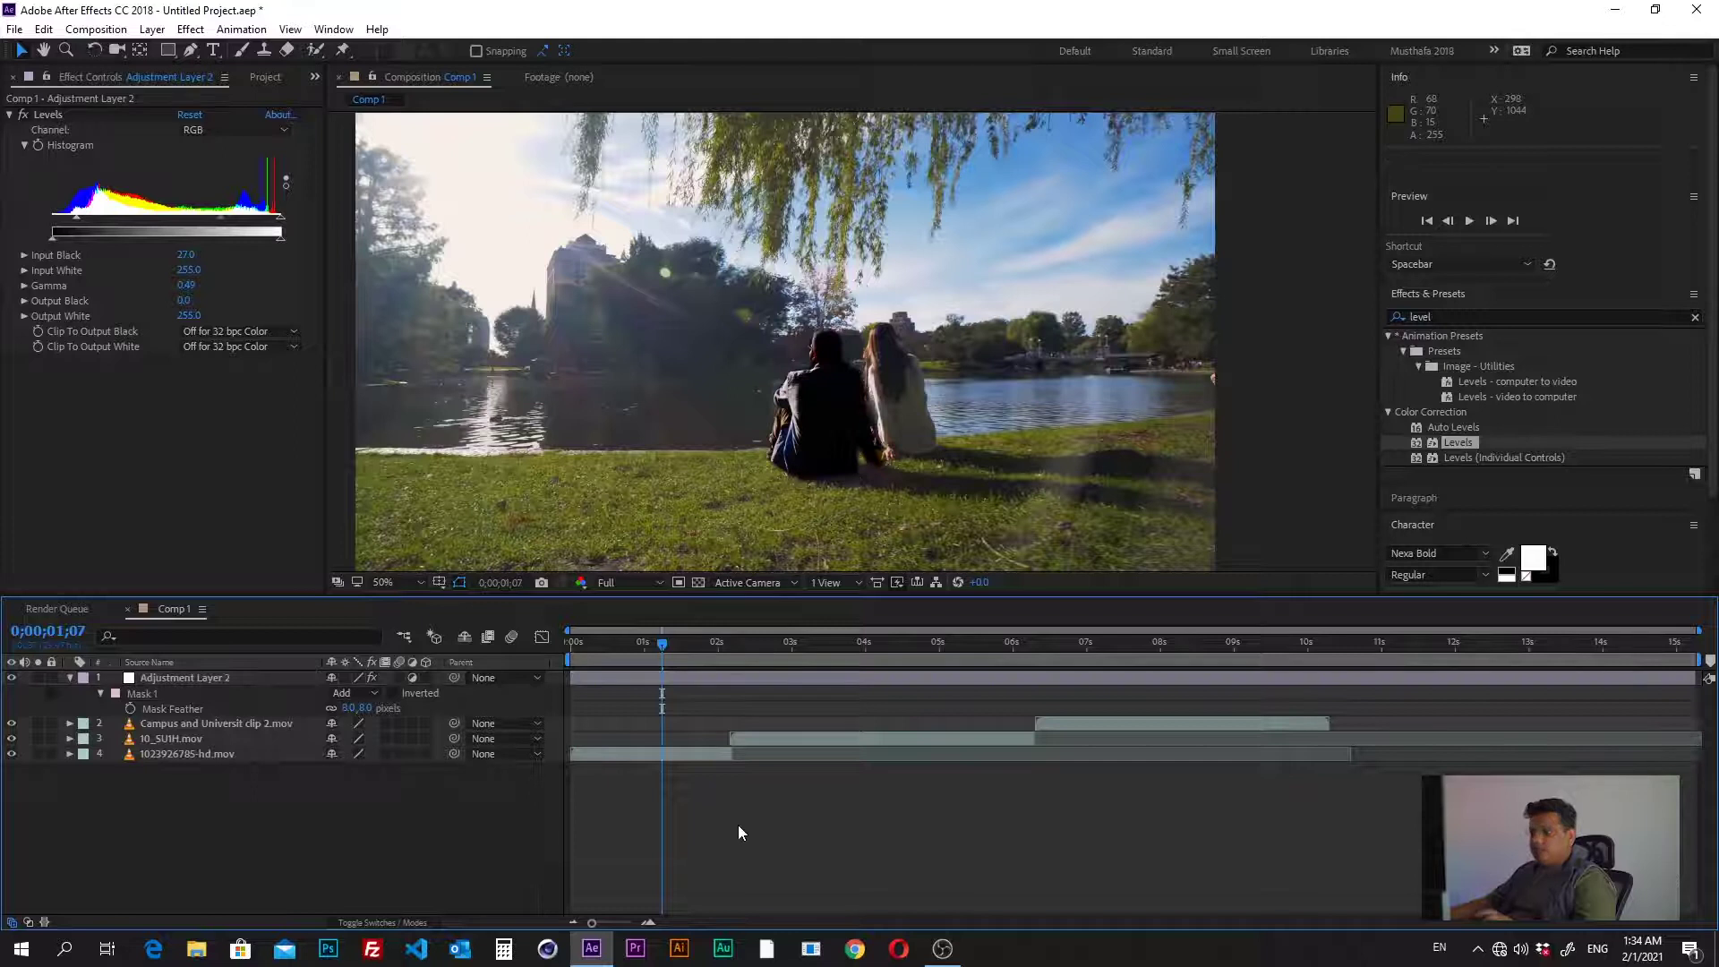
pyautogui.click(175, 677)
pyautogui.click(142, 695)
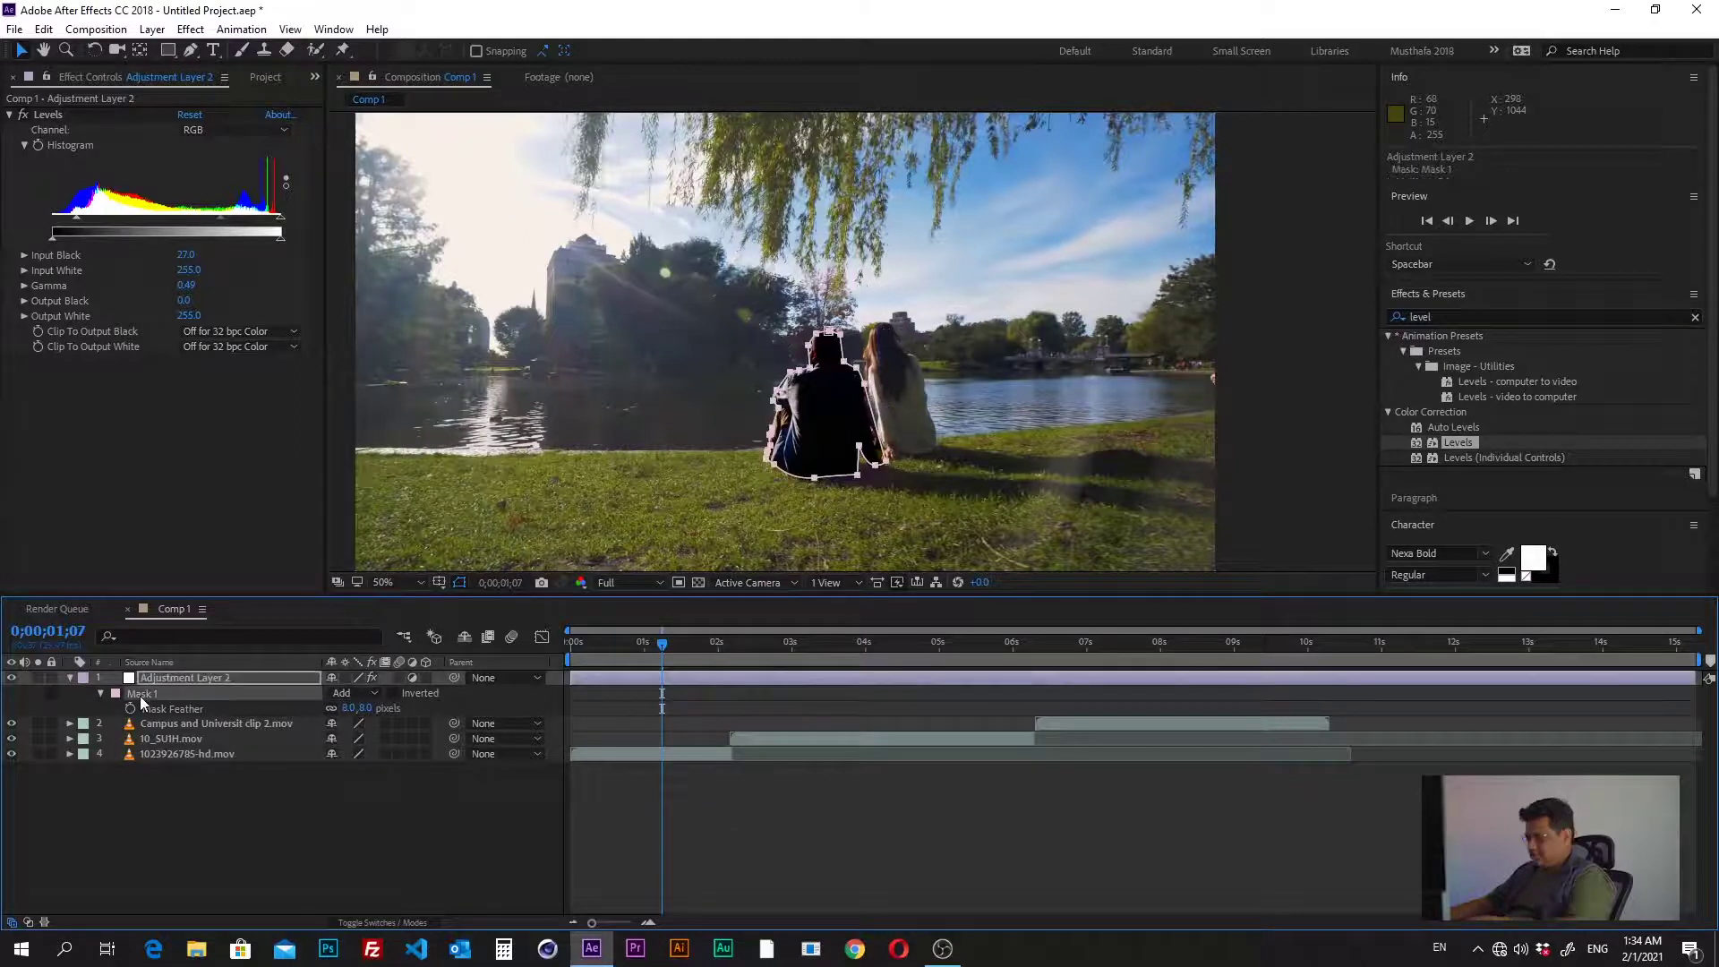
pyautogui.press('Delete')
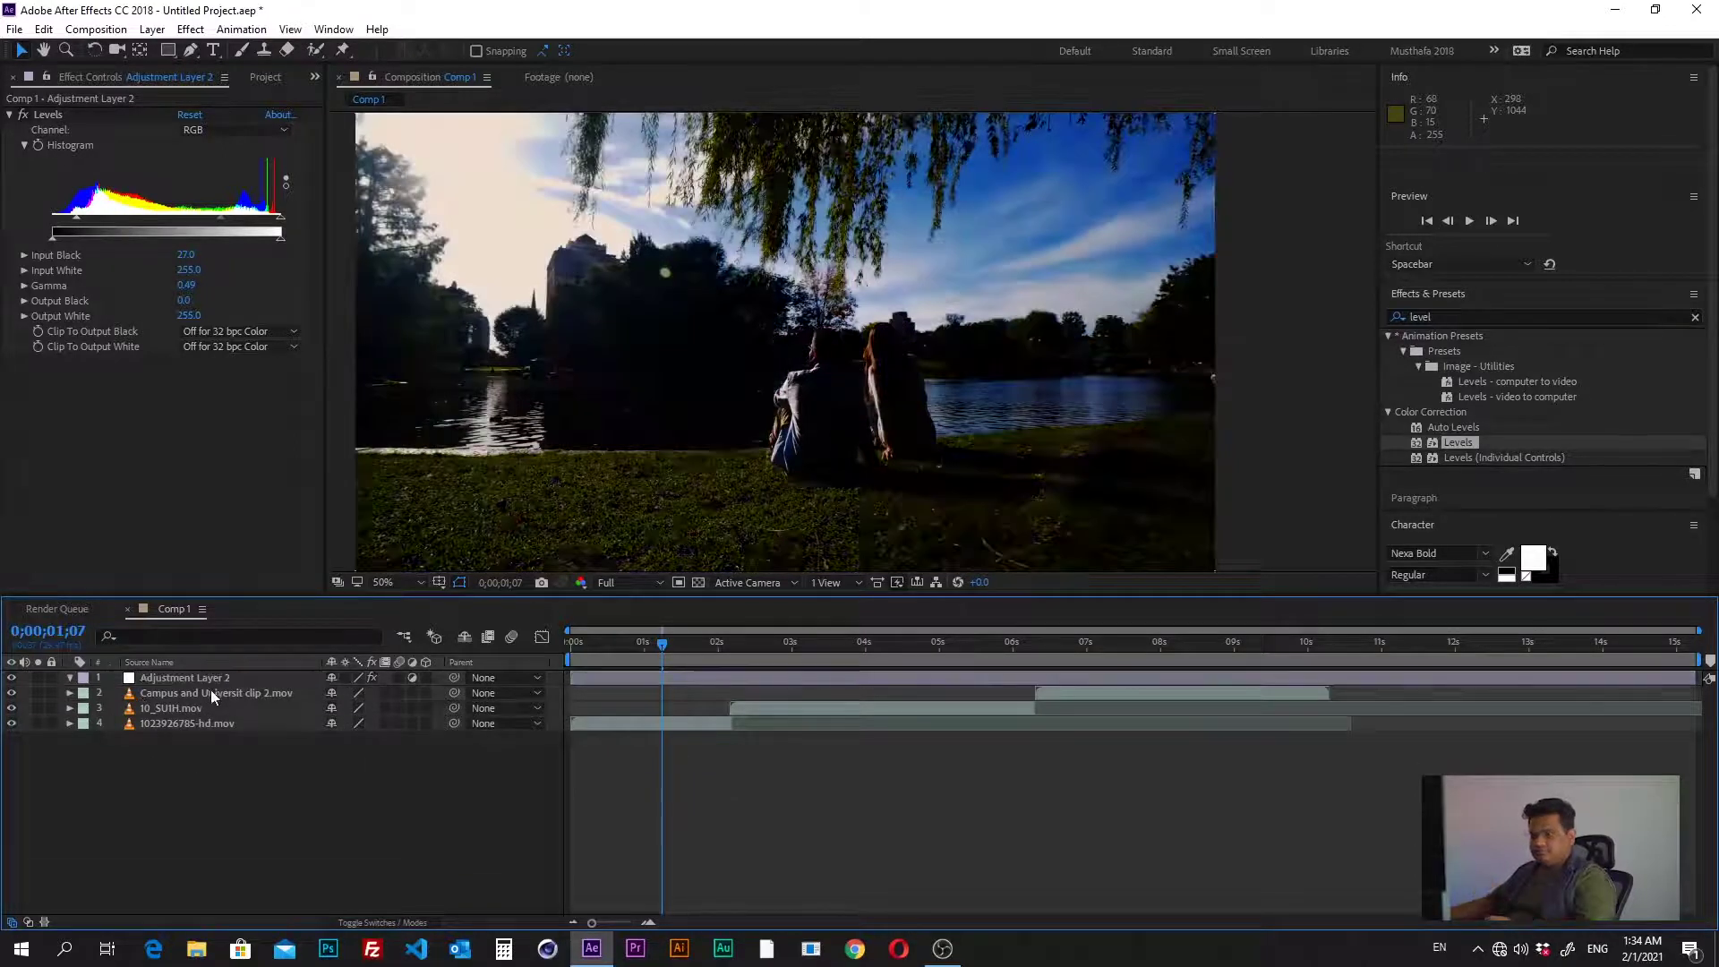
pyautogui.click(211, 691)
pyautogui.click(214, 722)
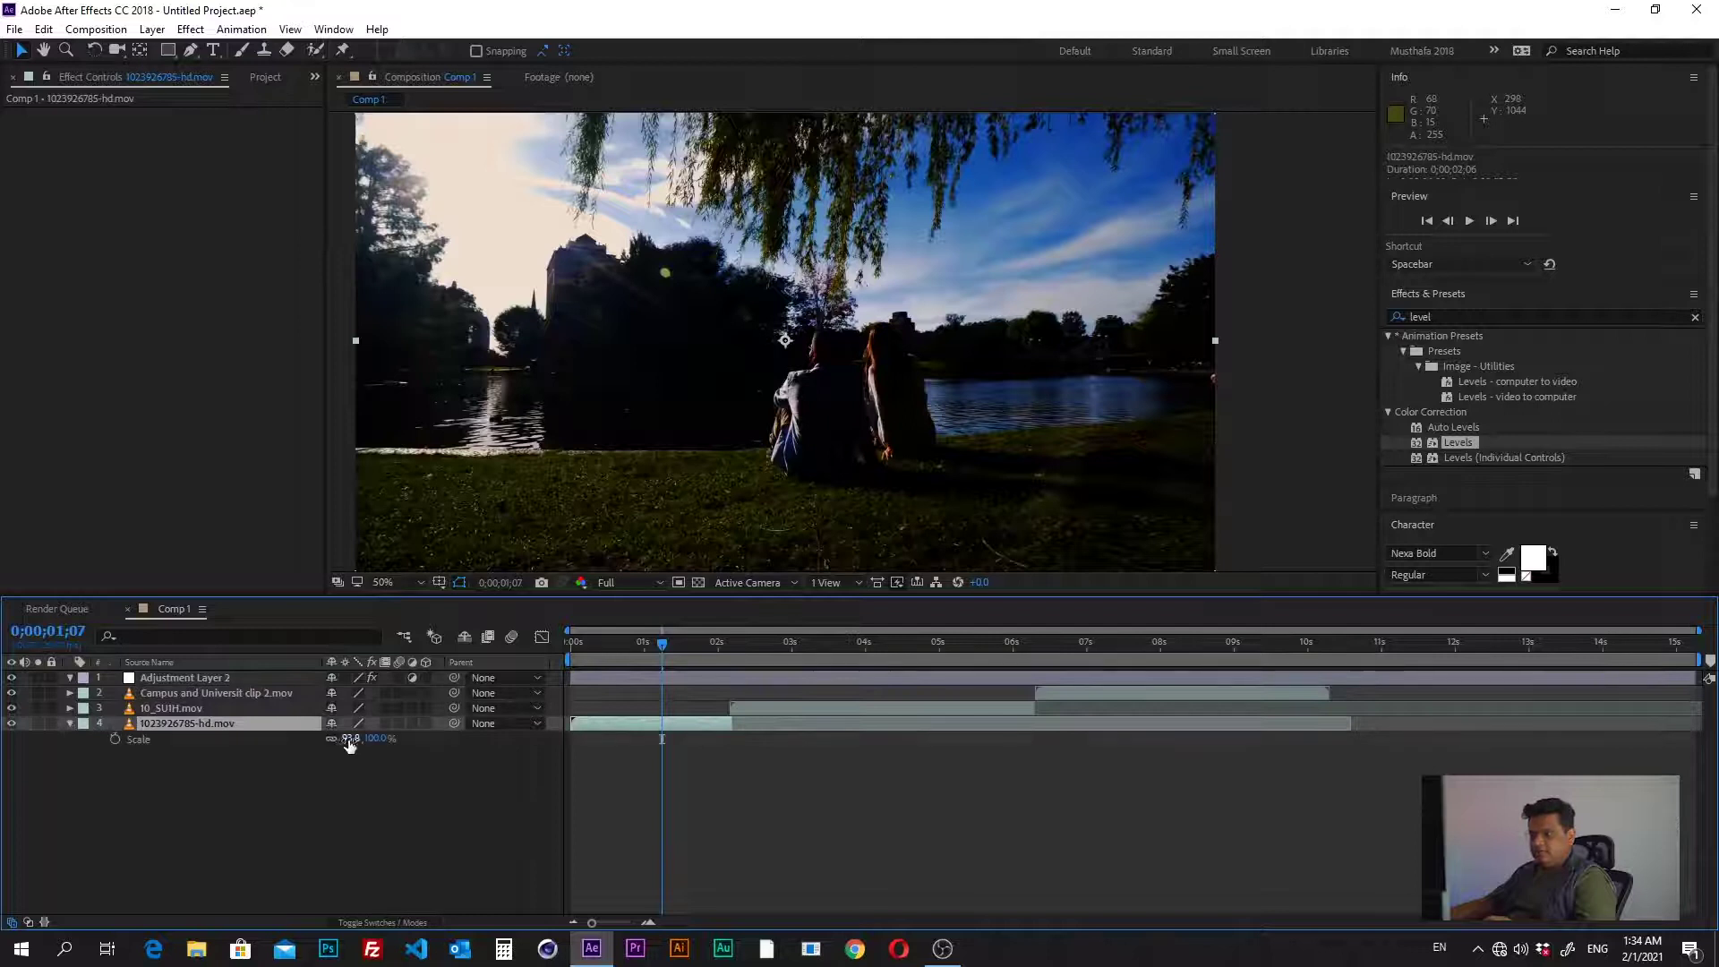
pyautogui.moveTo(349, 745); pyautogui.dragTo(308, 749)
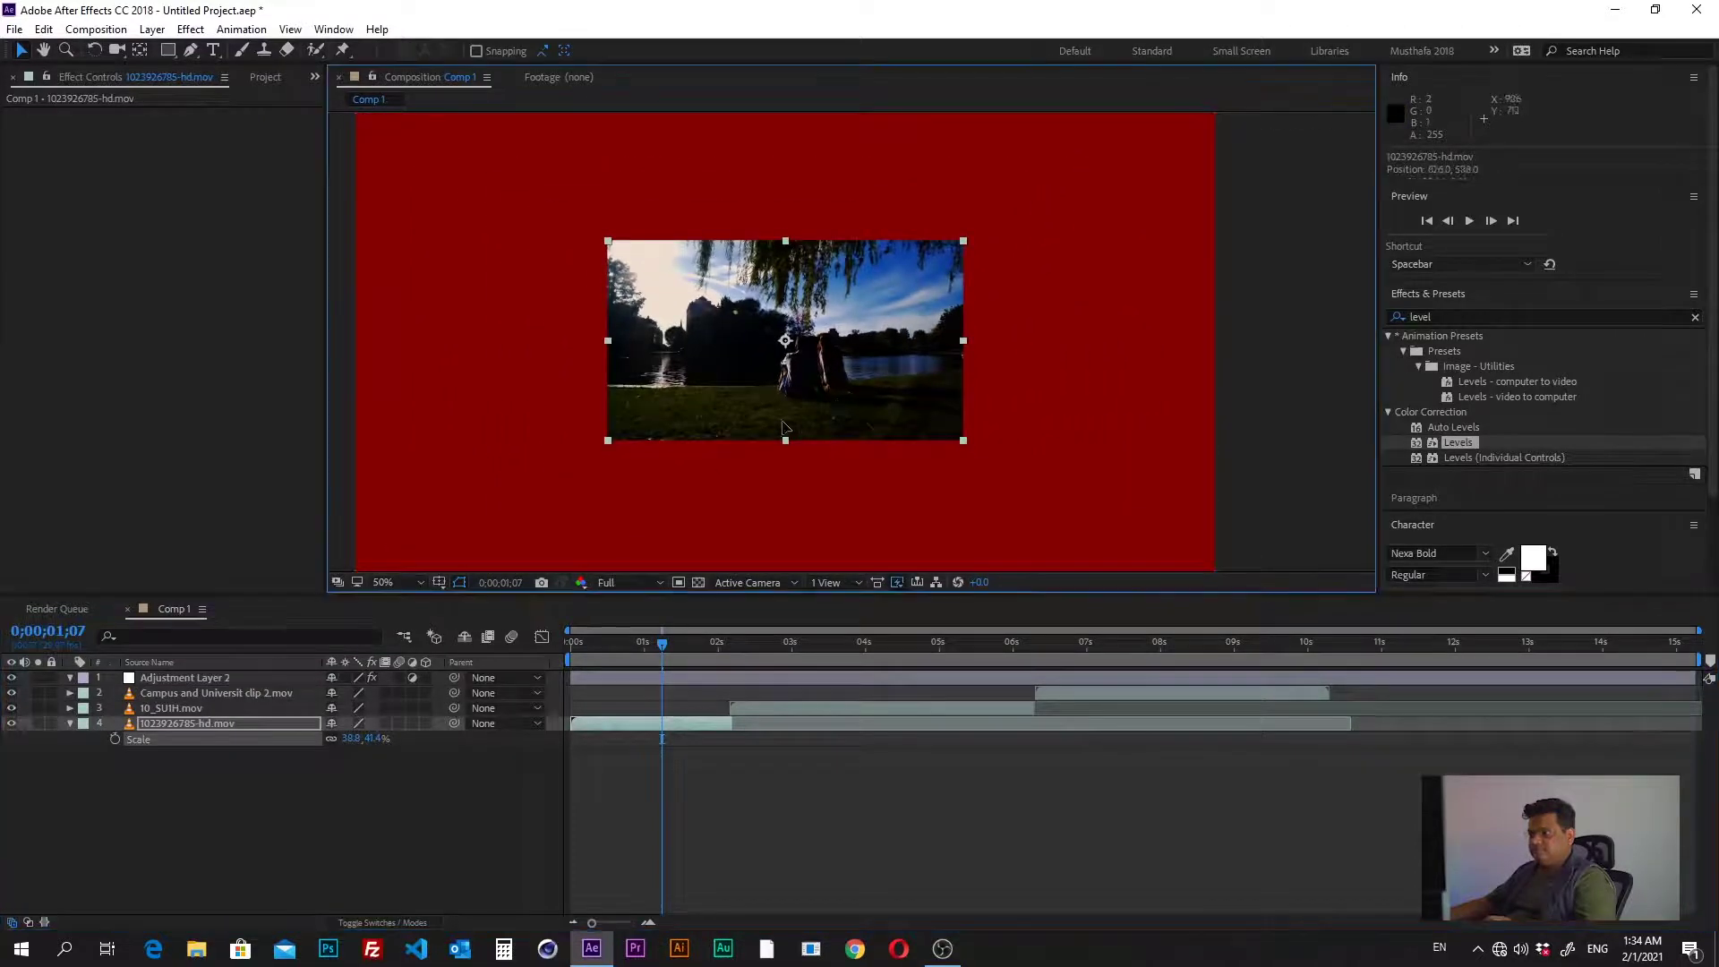
pyautogui.moveTo(698, 411); pyautogui.dragTo(549, 454)
# Start 10_SU1H.mov earlier, scale it to 22% and place it right of the park clip
pyautogui.click(743, 713)
pyautogui.moveTo(743, 714); pyautogui.dragTo(638, 718)
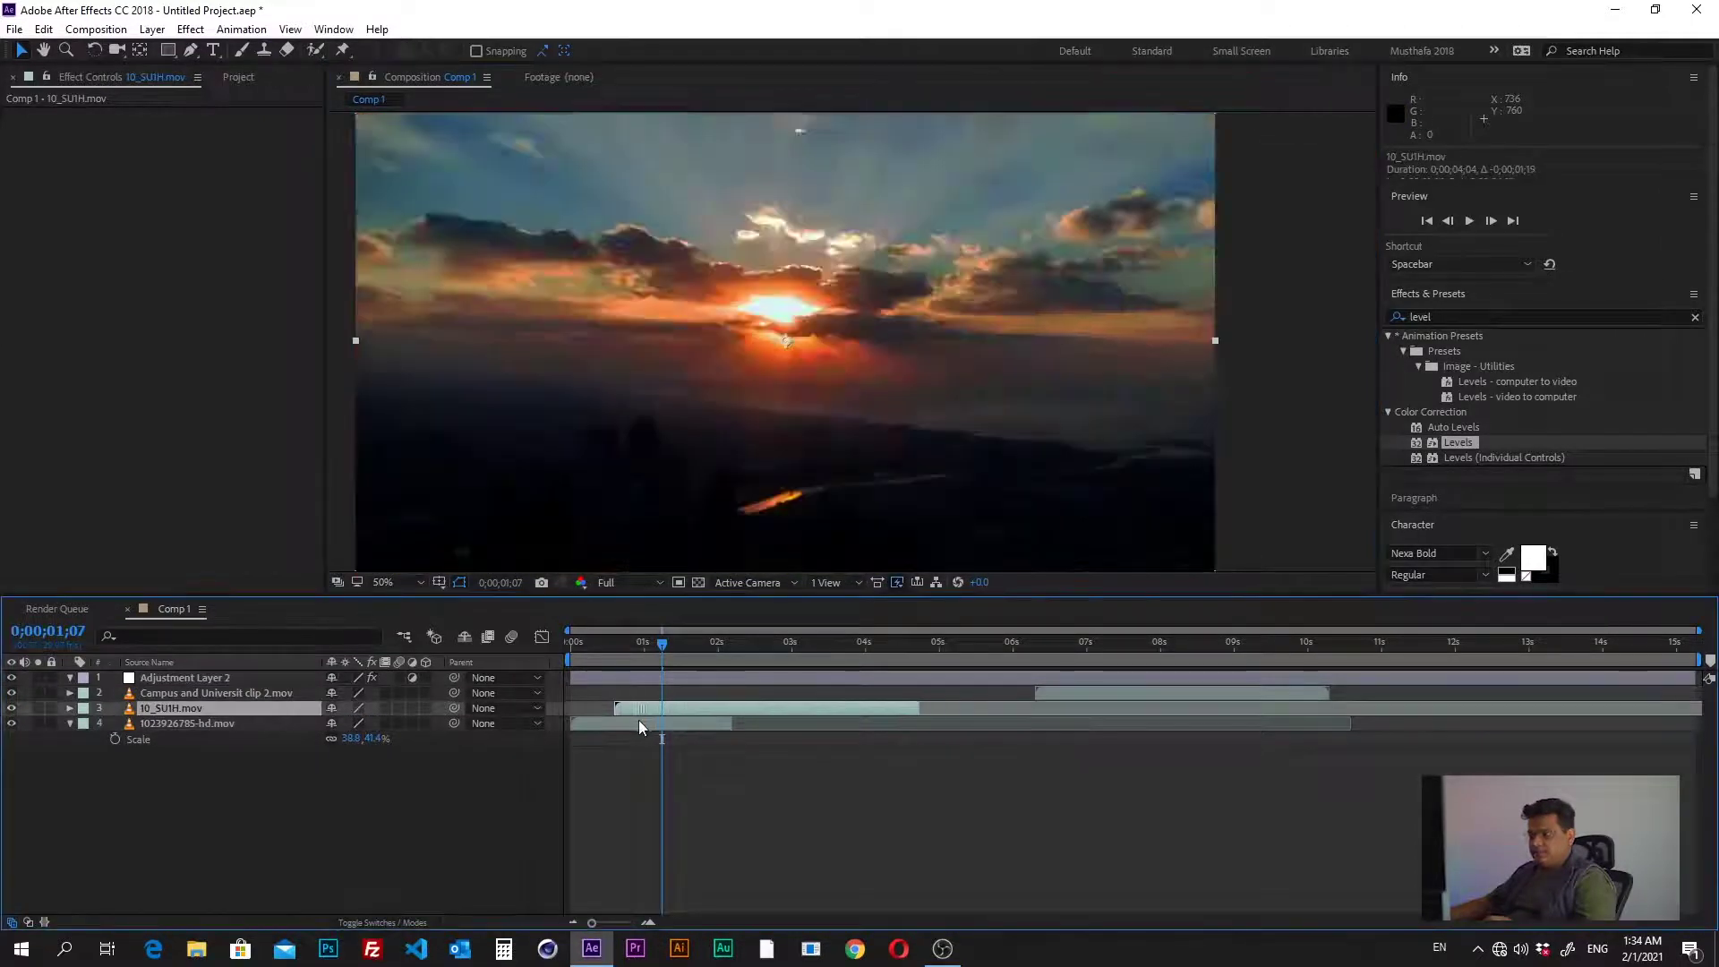
pyautogui.press('s')
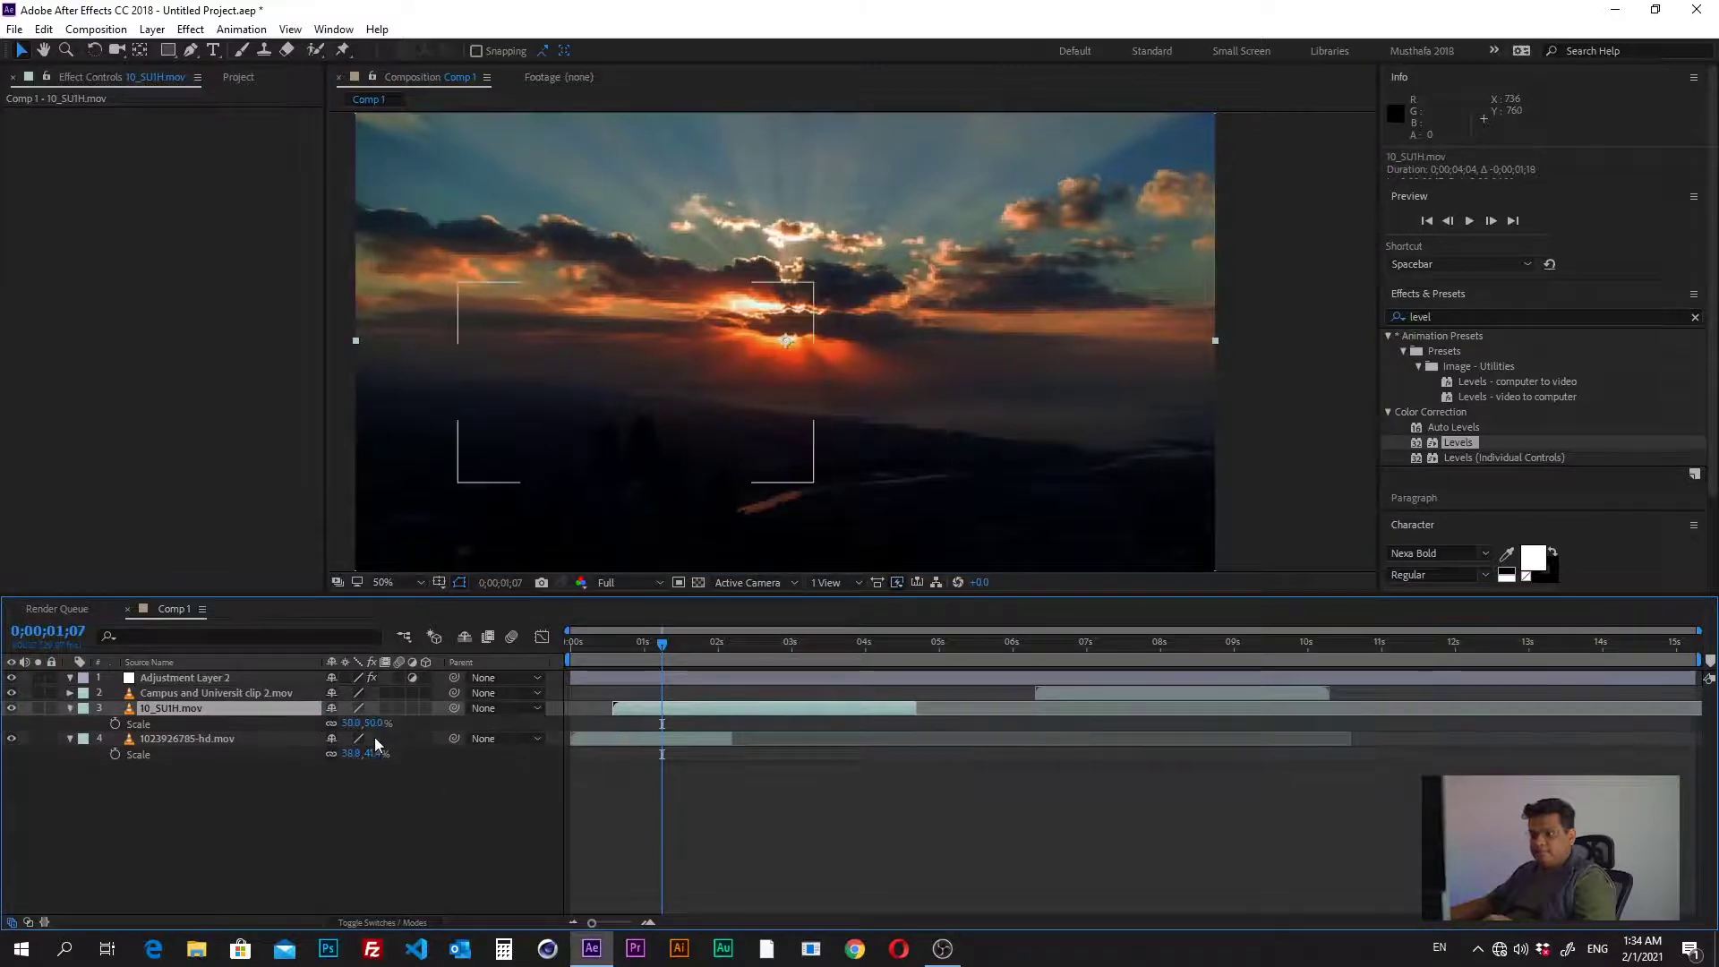
pyautogui.moveTo(347, 723); pyautogui.dragTo(337, 723)
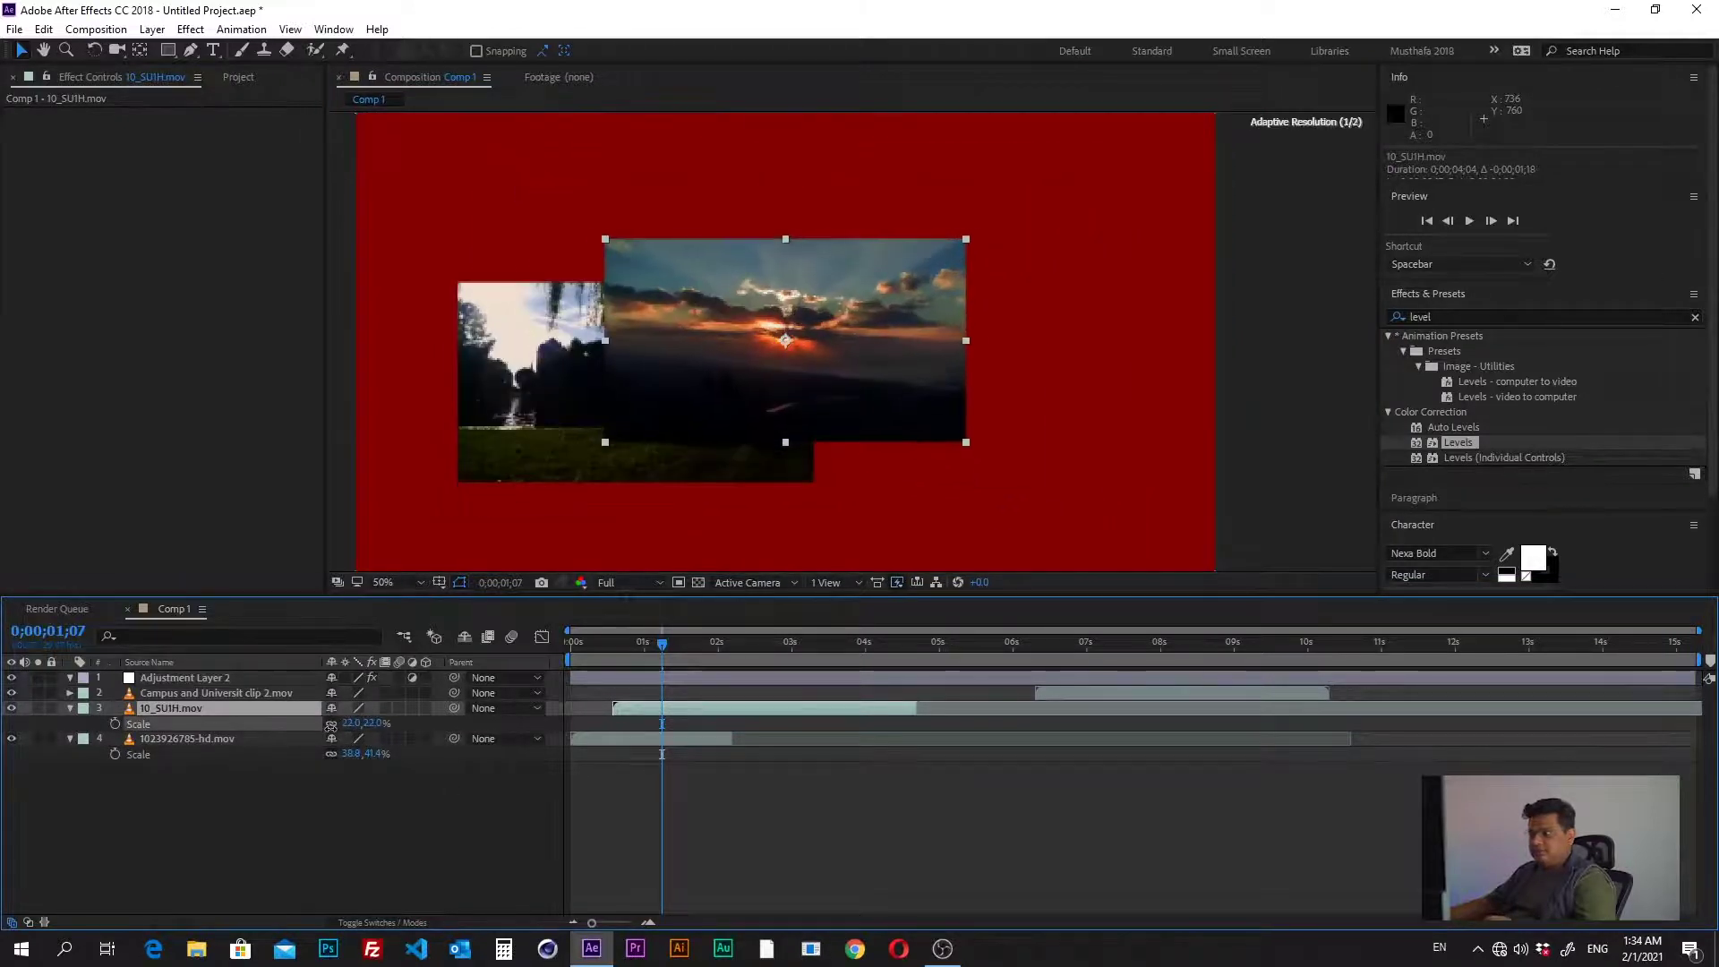
pyautogui.moveTo(791, 337)
pyautogui.mouseDown()
pyautogui.moveTo(963, 386)
pyautogui.moveTo(1005, 376)
pyautogui.mouseUp()
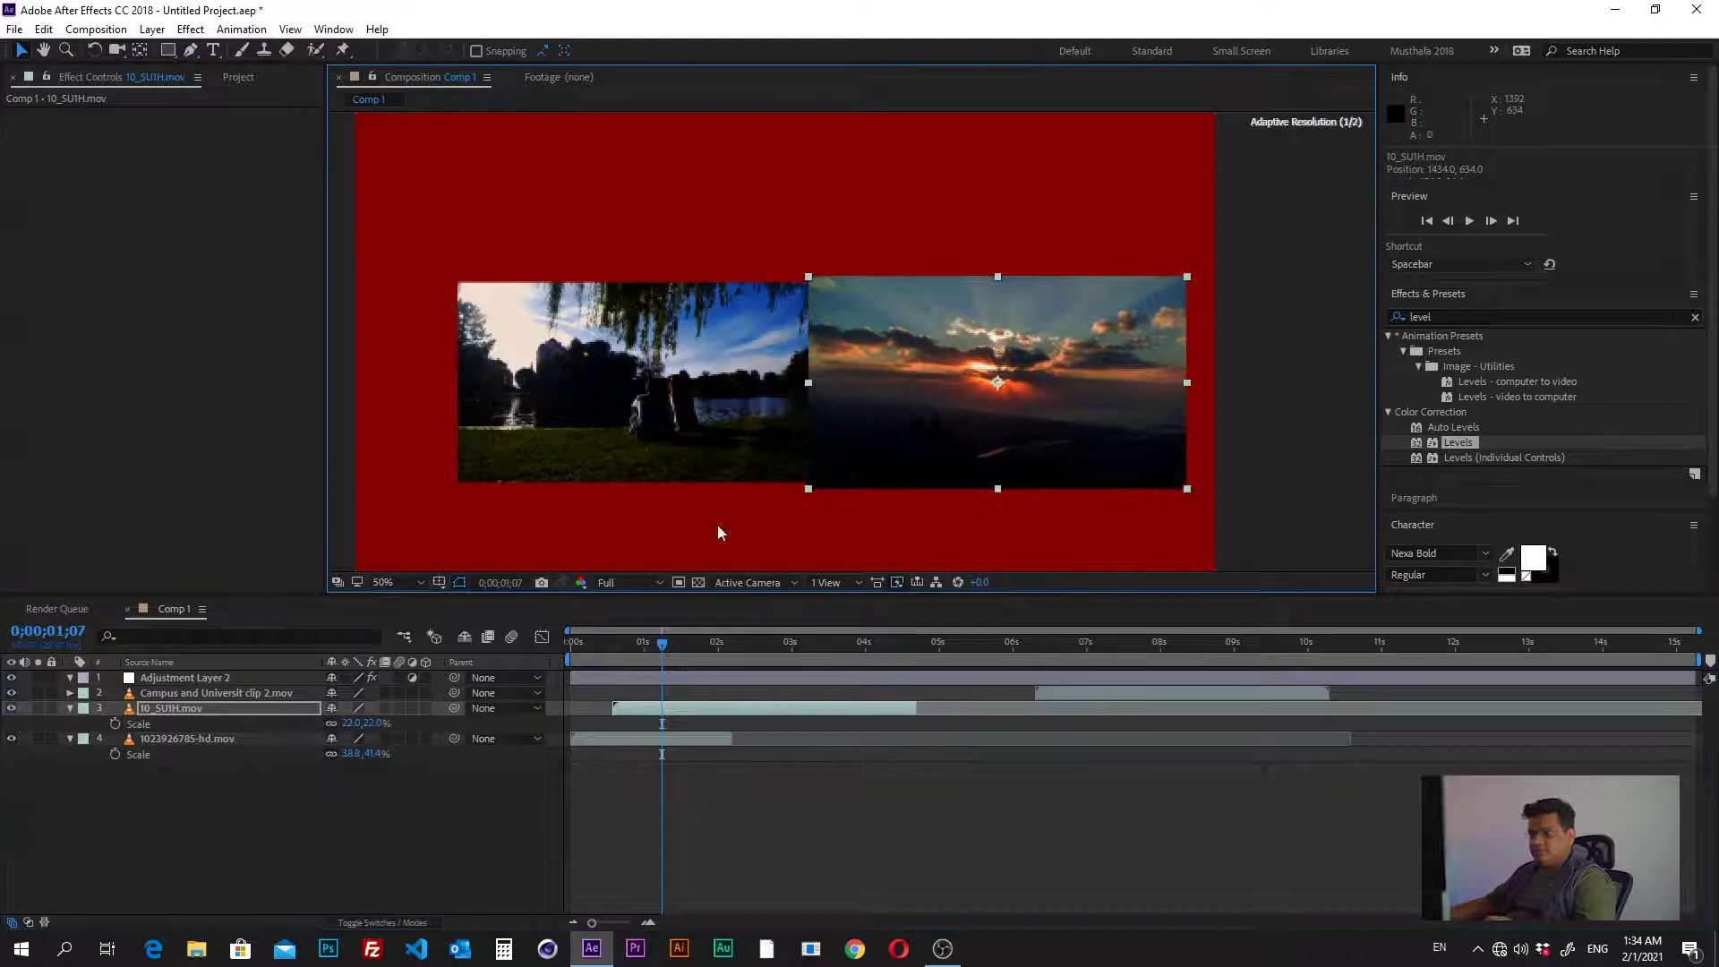
pyautogui.click(197, 679)
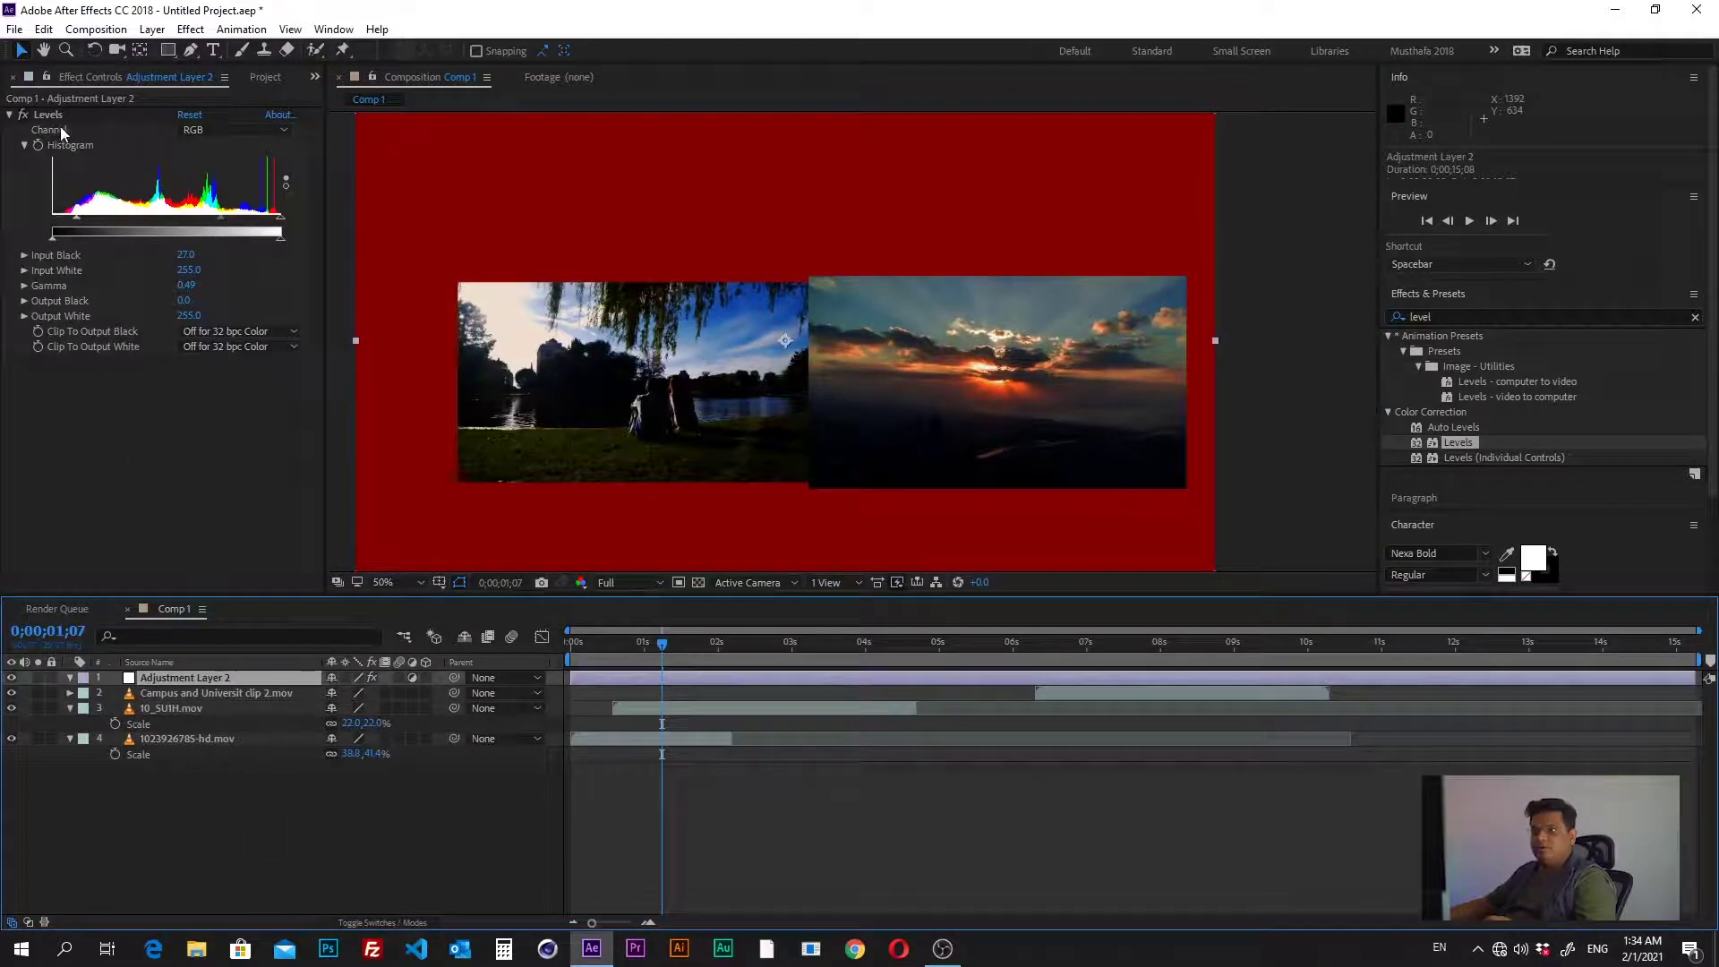
# Set Levels Input Black to 41 and Gamma to 0.56, returning Adjustment Layer 2 to the top
pyautogui.moveTo(79, 224); pyautogui.dragTo(86, 239)
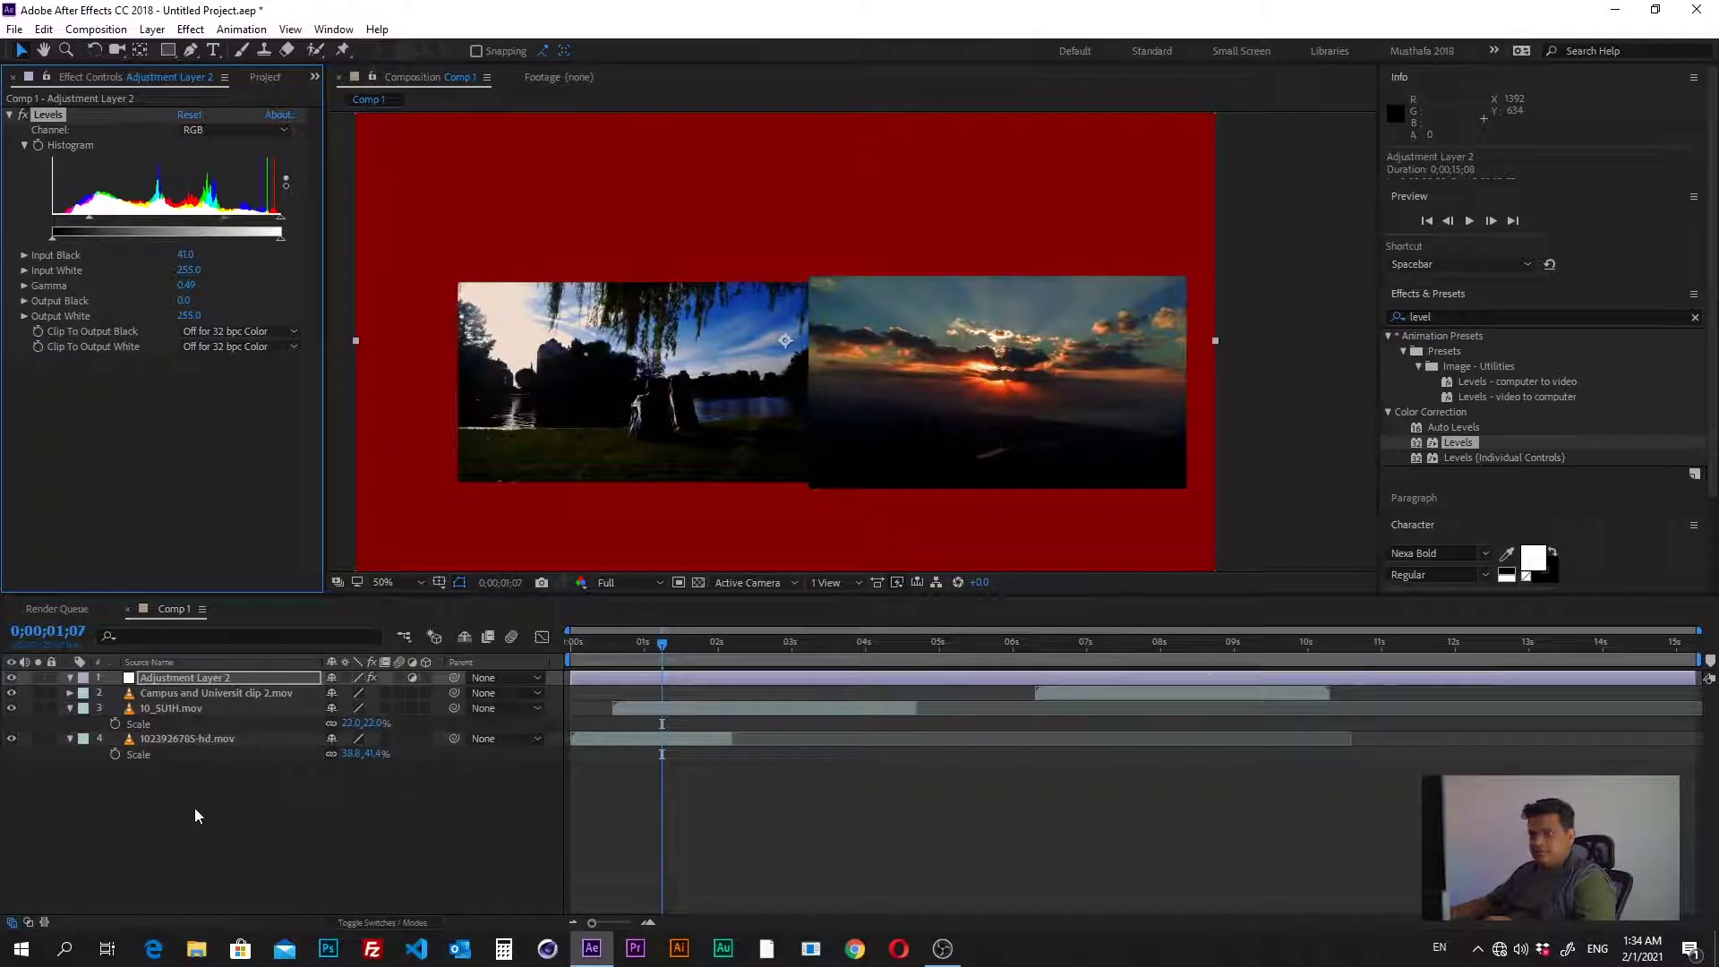
pyautogui.moveTo(188, 682); pyautogui.dragTo(251, 706)
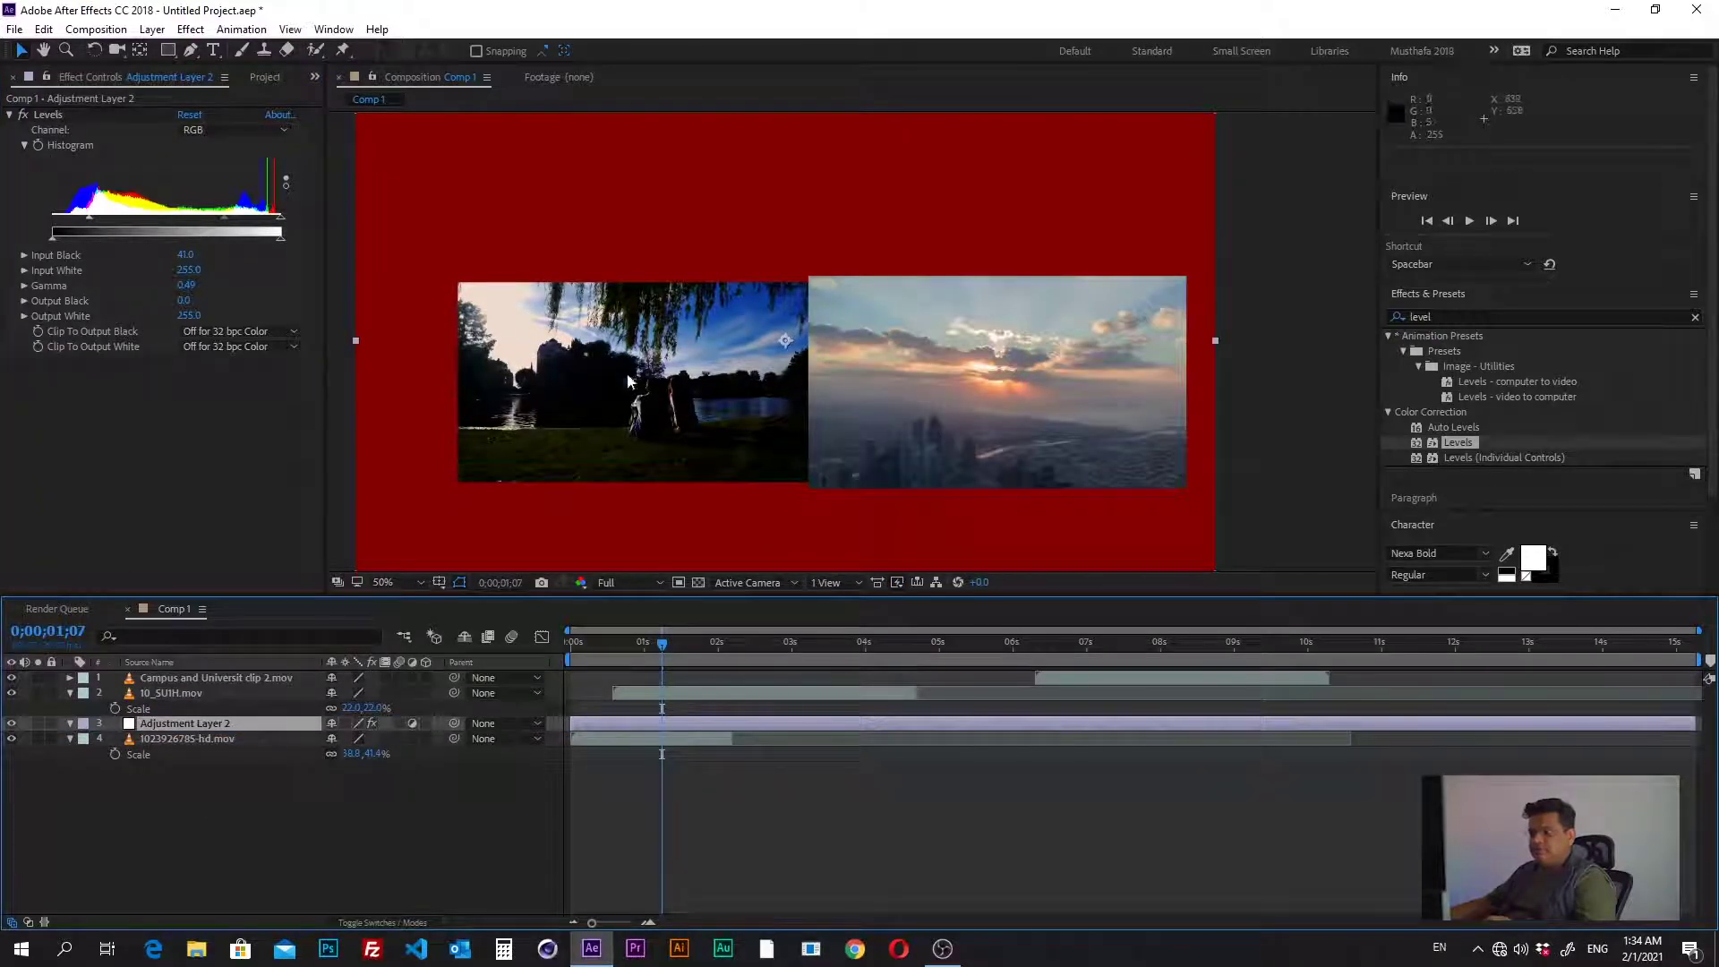
pyautogui.moveTo(237, 224); pyautogui.dragTo(221, 243)
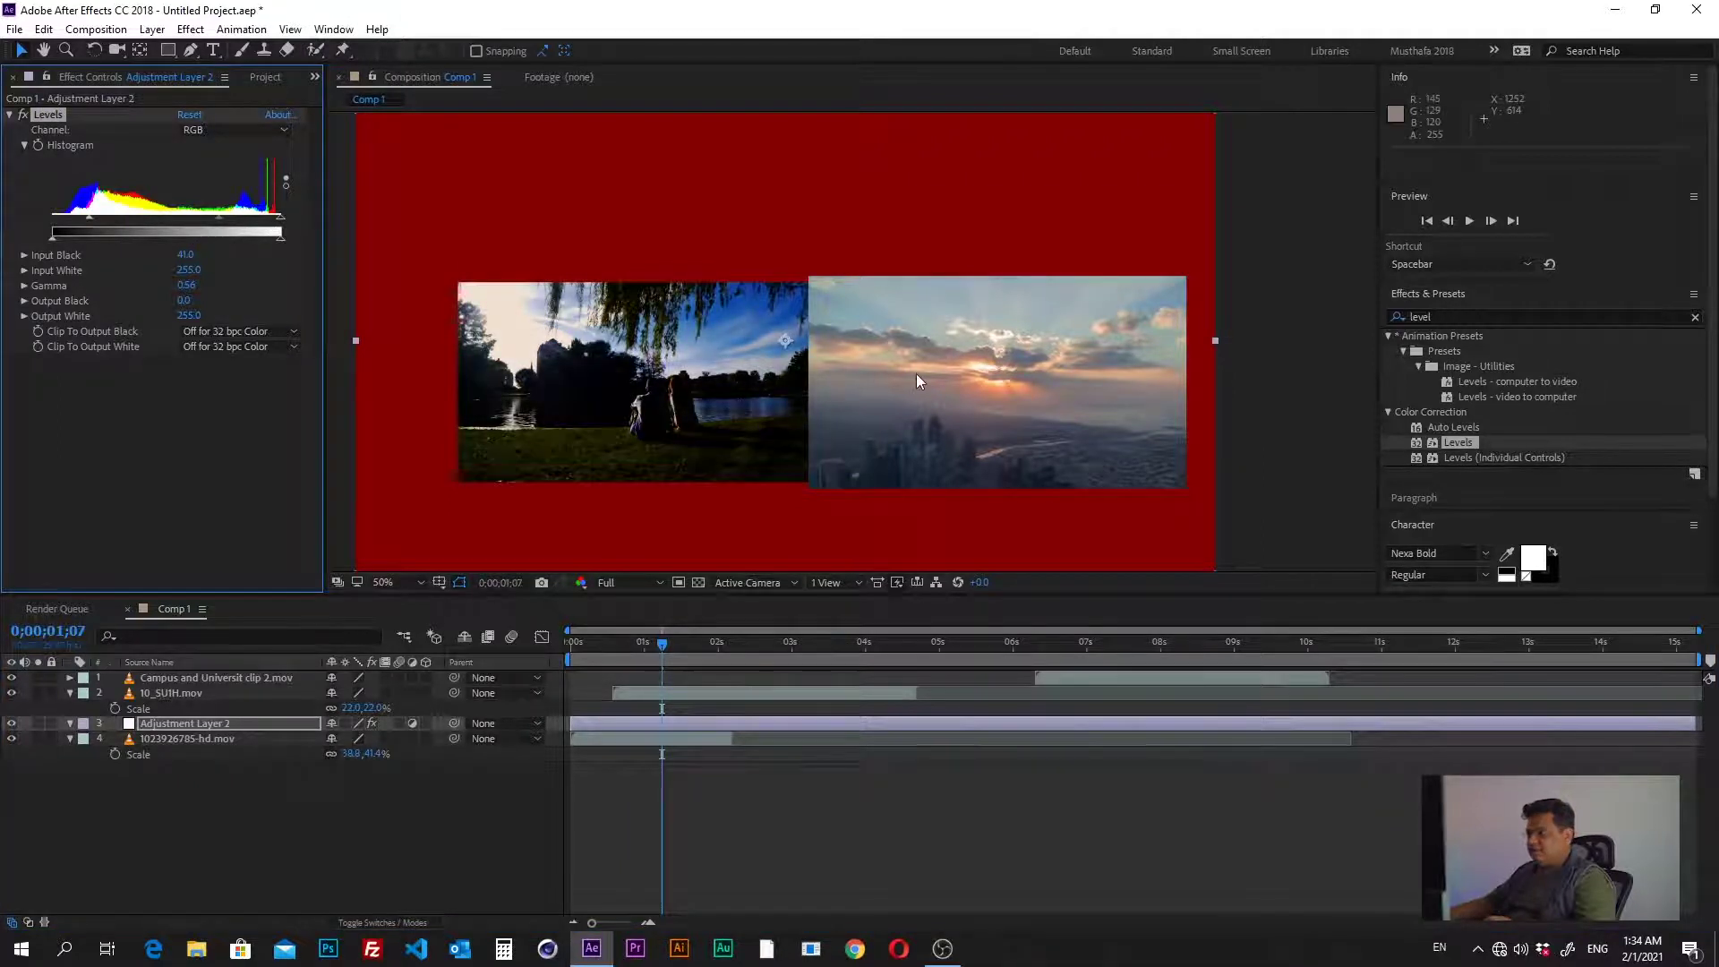
pyautogui.moveTo(169, 725); pyautogui.dragTo(181, 678)
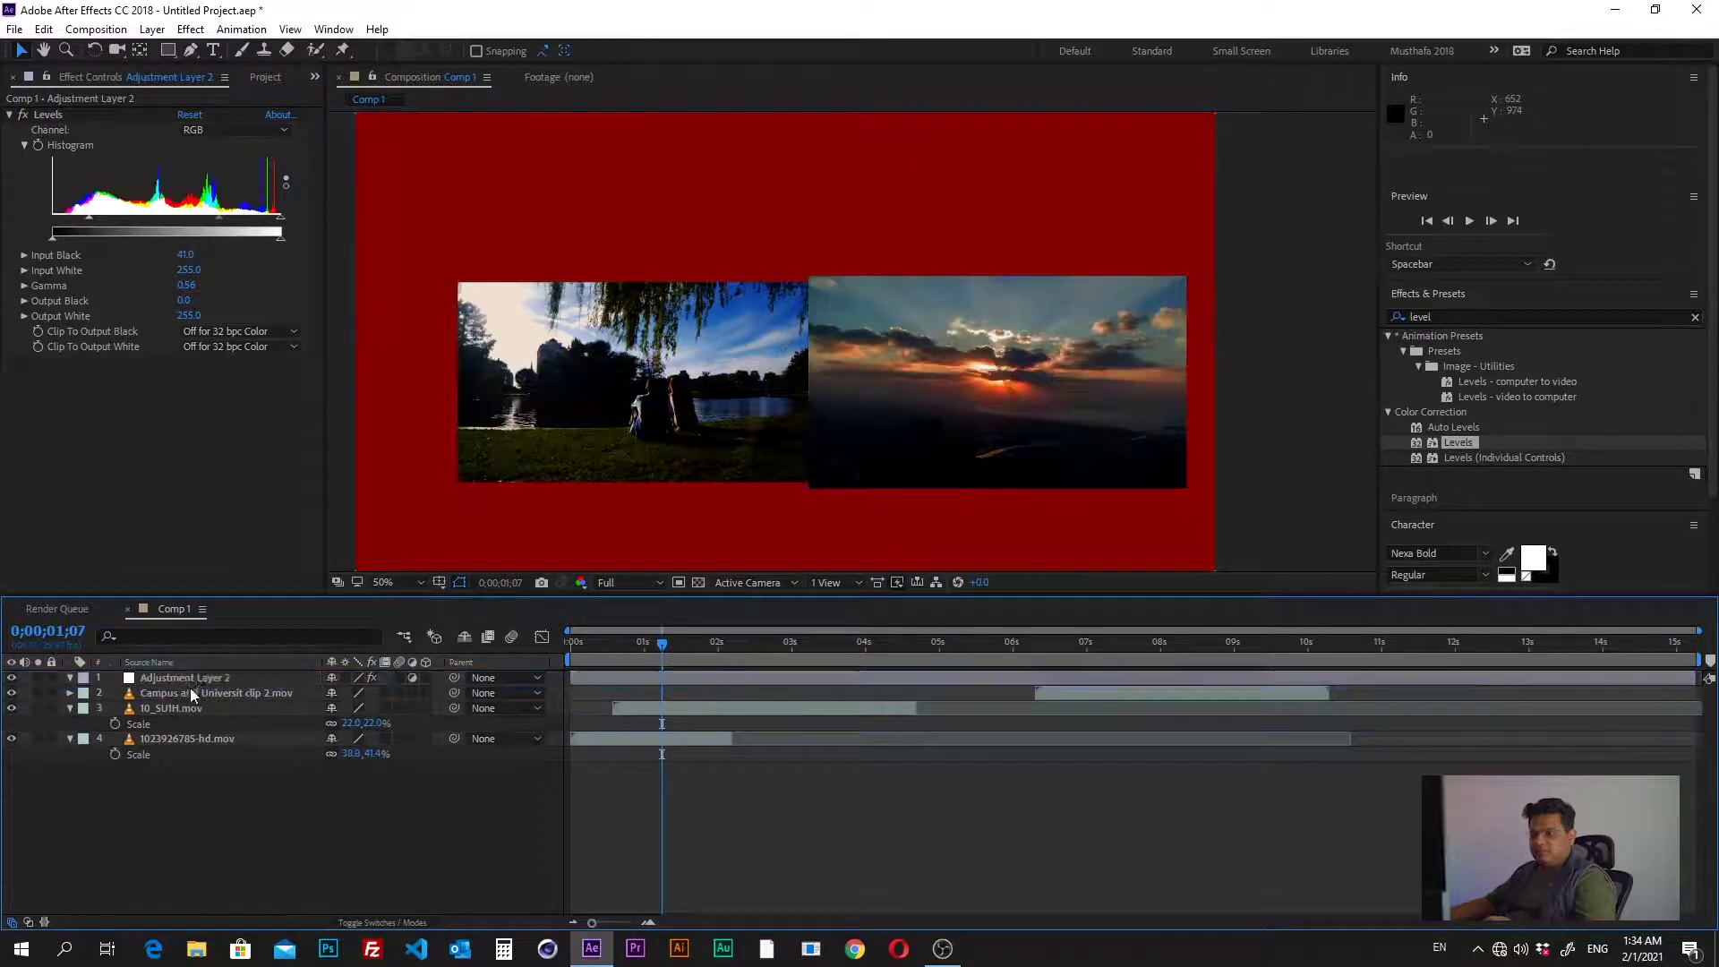
pyautogui.moveTo(707, 658); pyautogui.dragTo(610, 667)
pyautogui.click(349, 779)
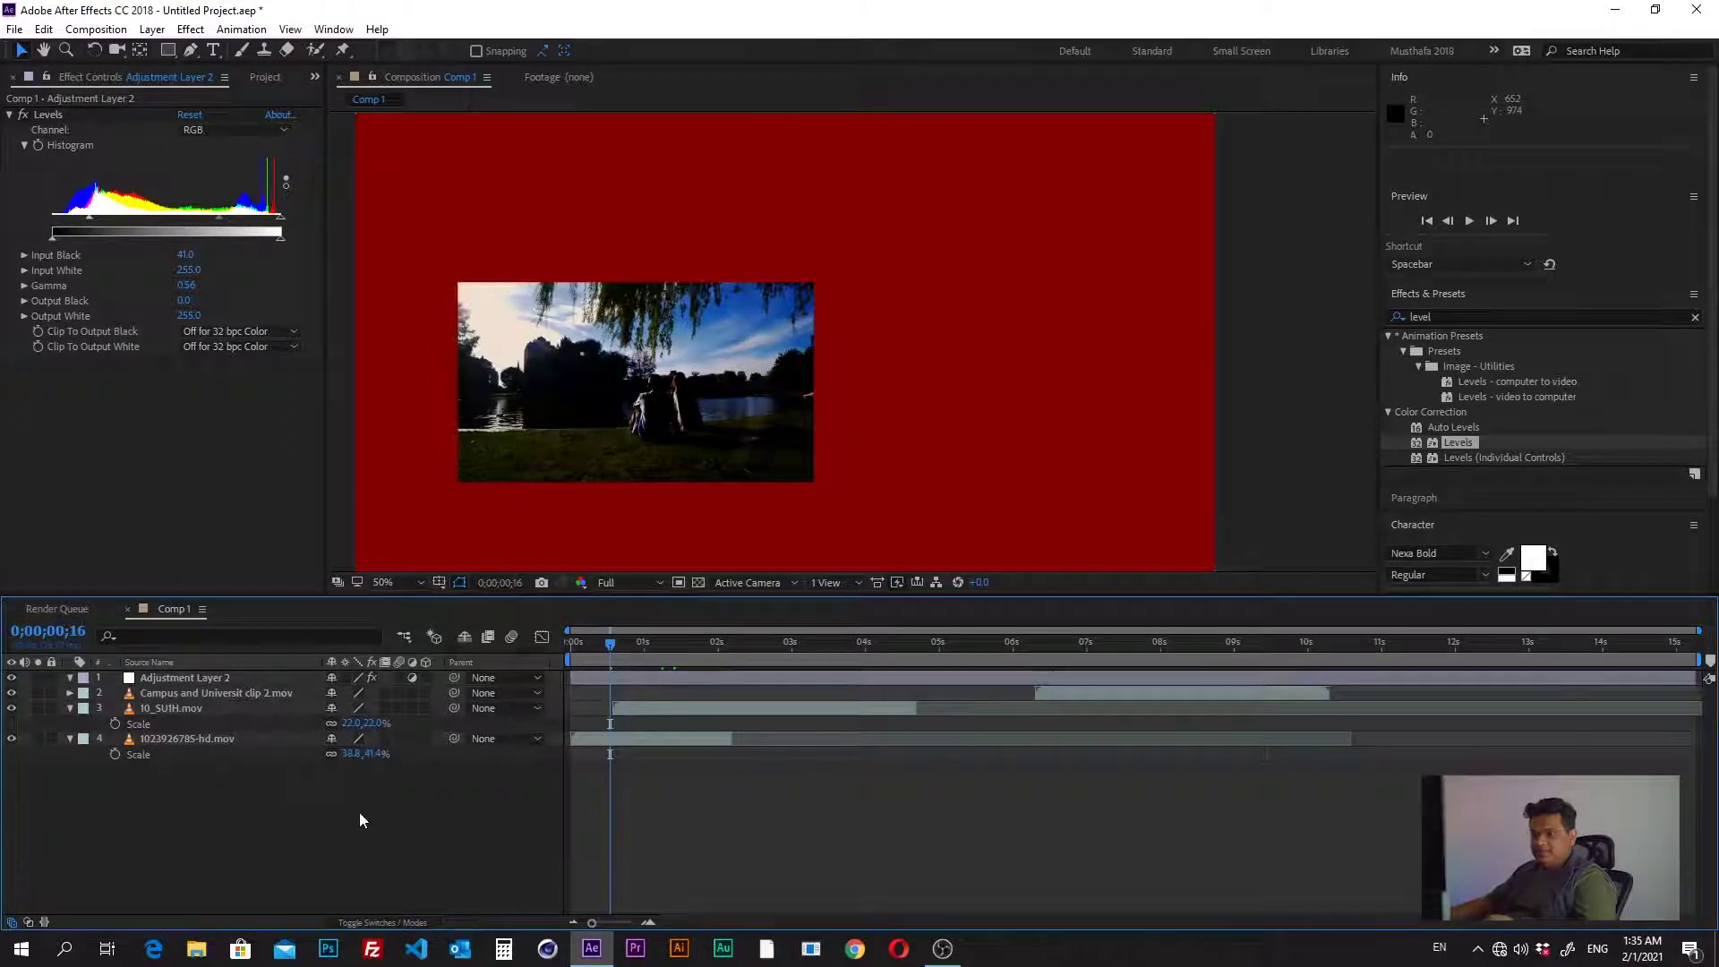
# At 1 second, make the 10_SU1H.mov sunset layer an adjustment layer and shift it over the park clip
pyautogui.click(224, 680)
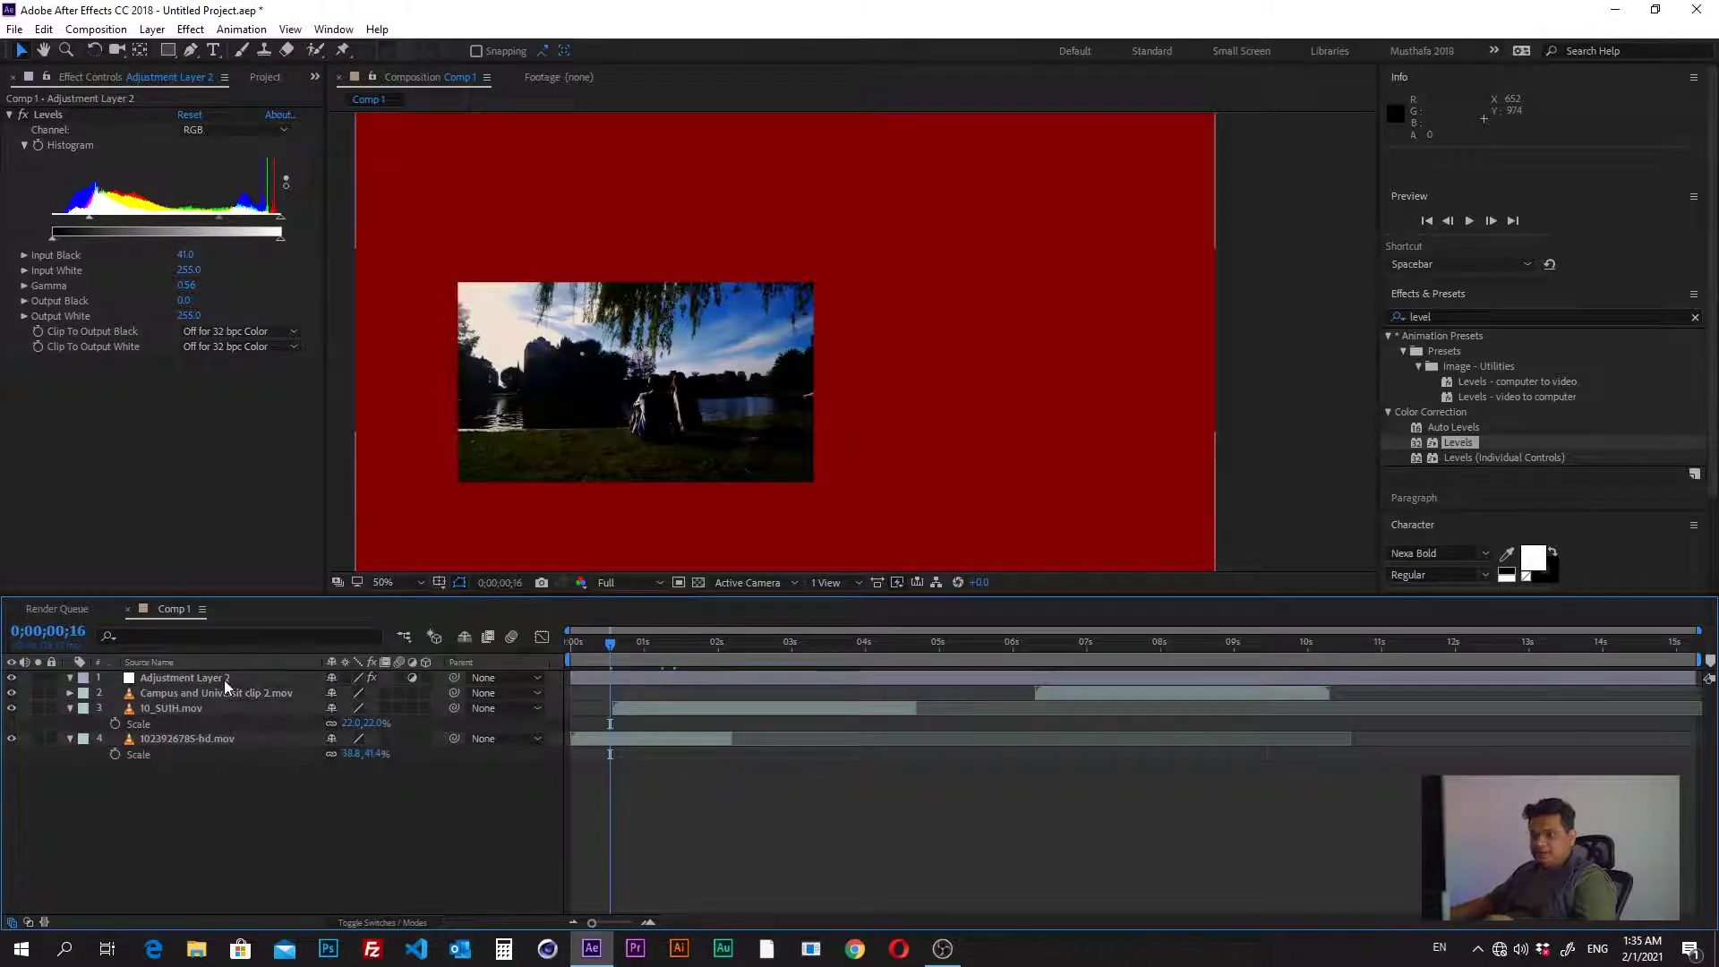
pyautogui.click(625, 714)
pyautogui.click(643, 641)
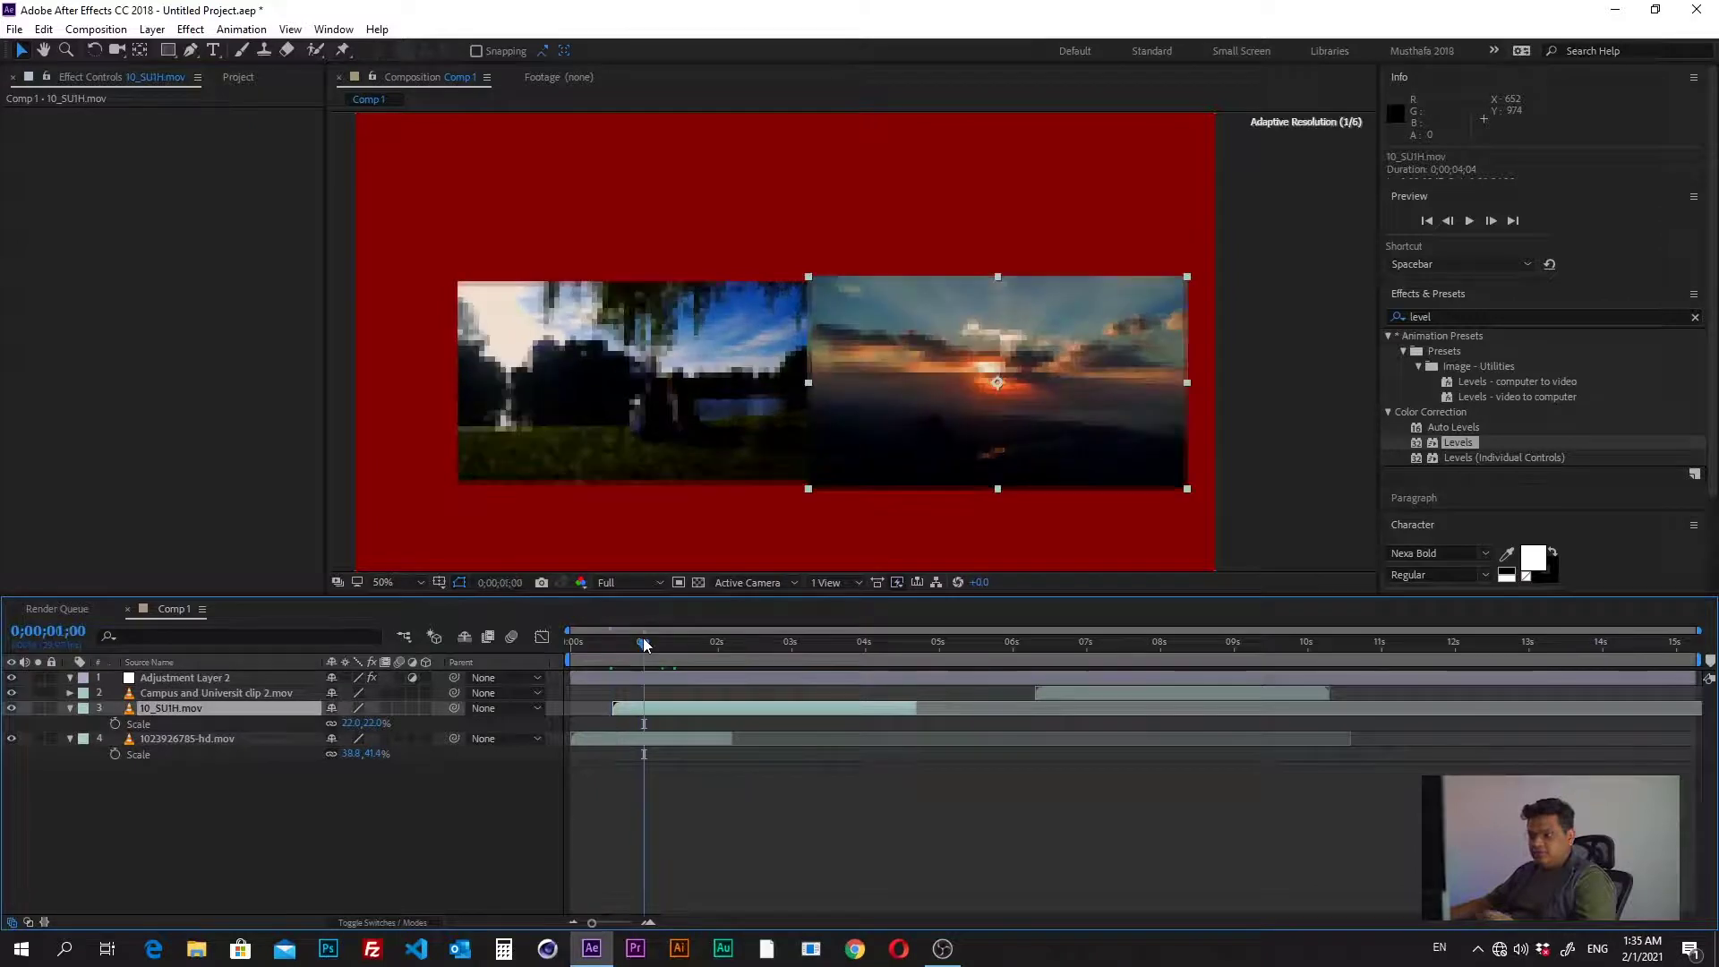
pyautogui.click(412, 708)
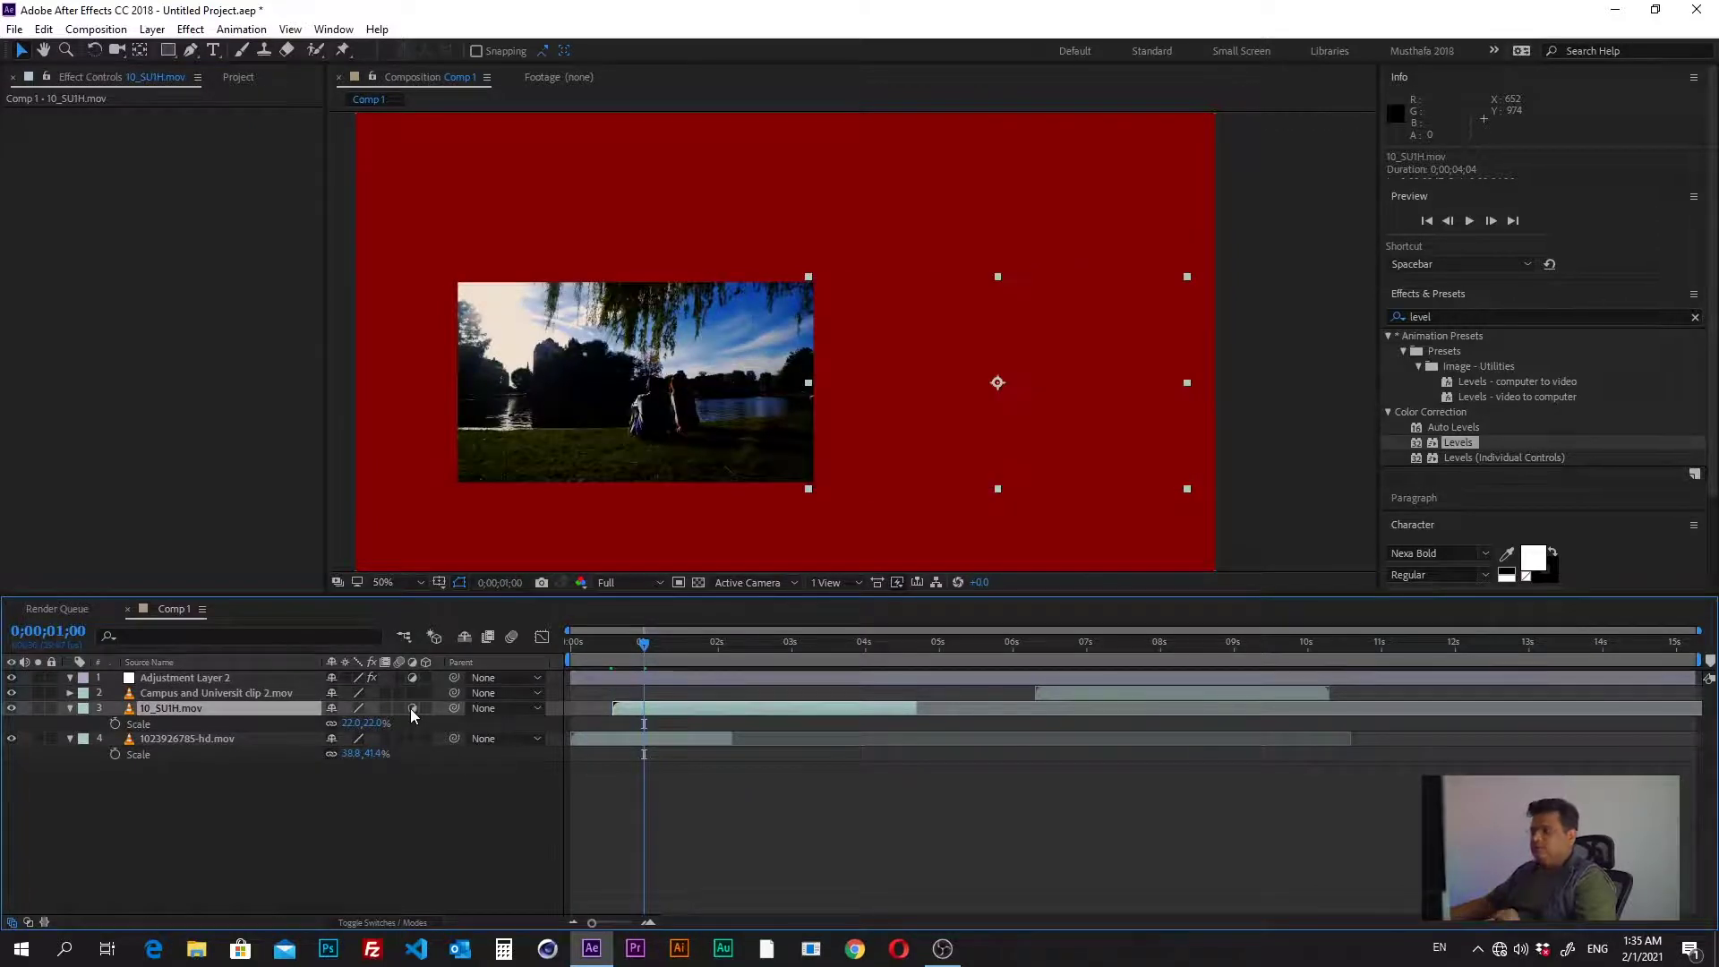
pyautogui.moveTo(976, 424); pyautogui.dragTo(1028, 449)
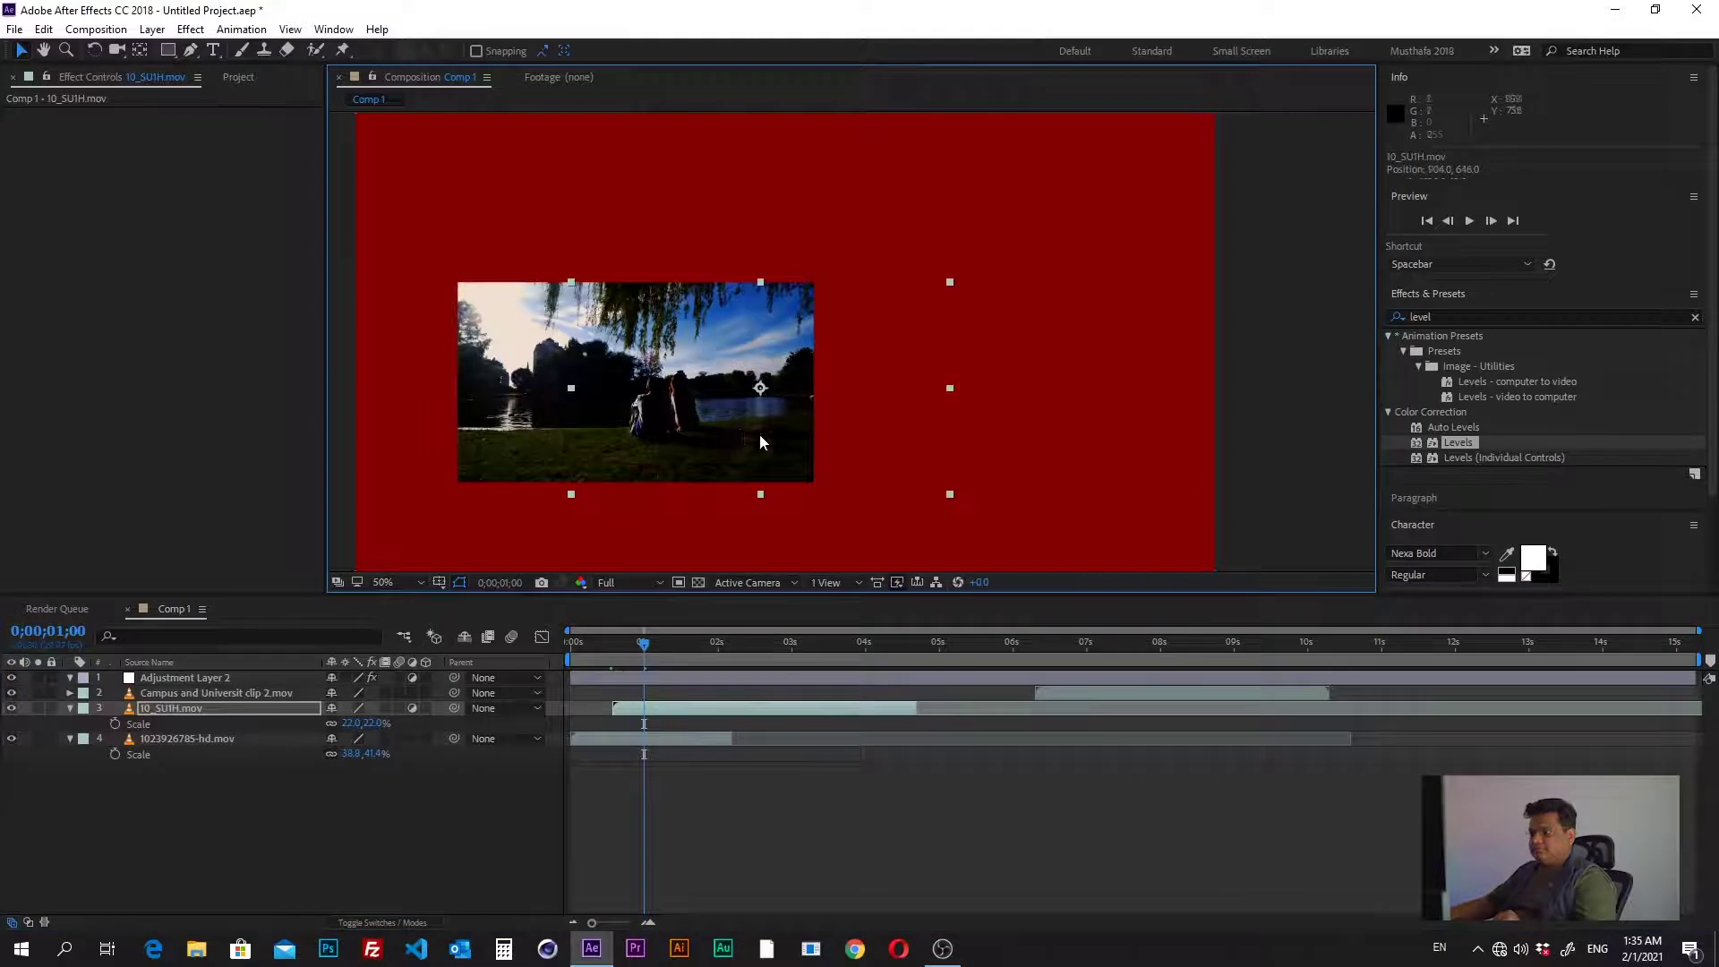
# Move the adjustment area over the park clip and apply Gaussian Blur, found by searching 'blur'
pyautogui.moveTo(734, 436); pyautogui.dragTo(708, 447)
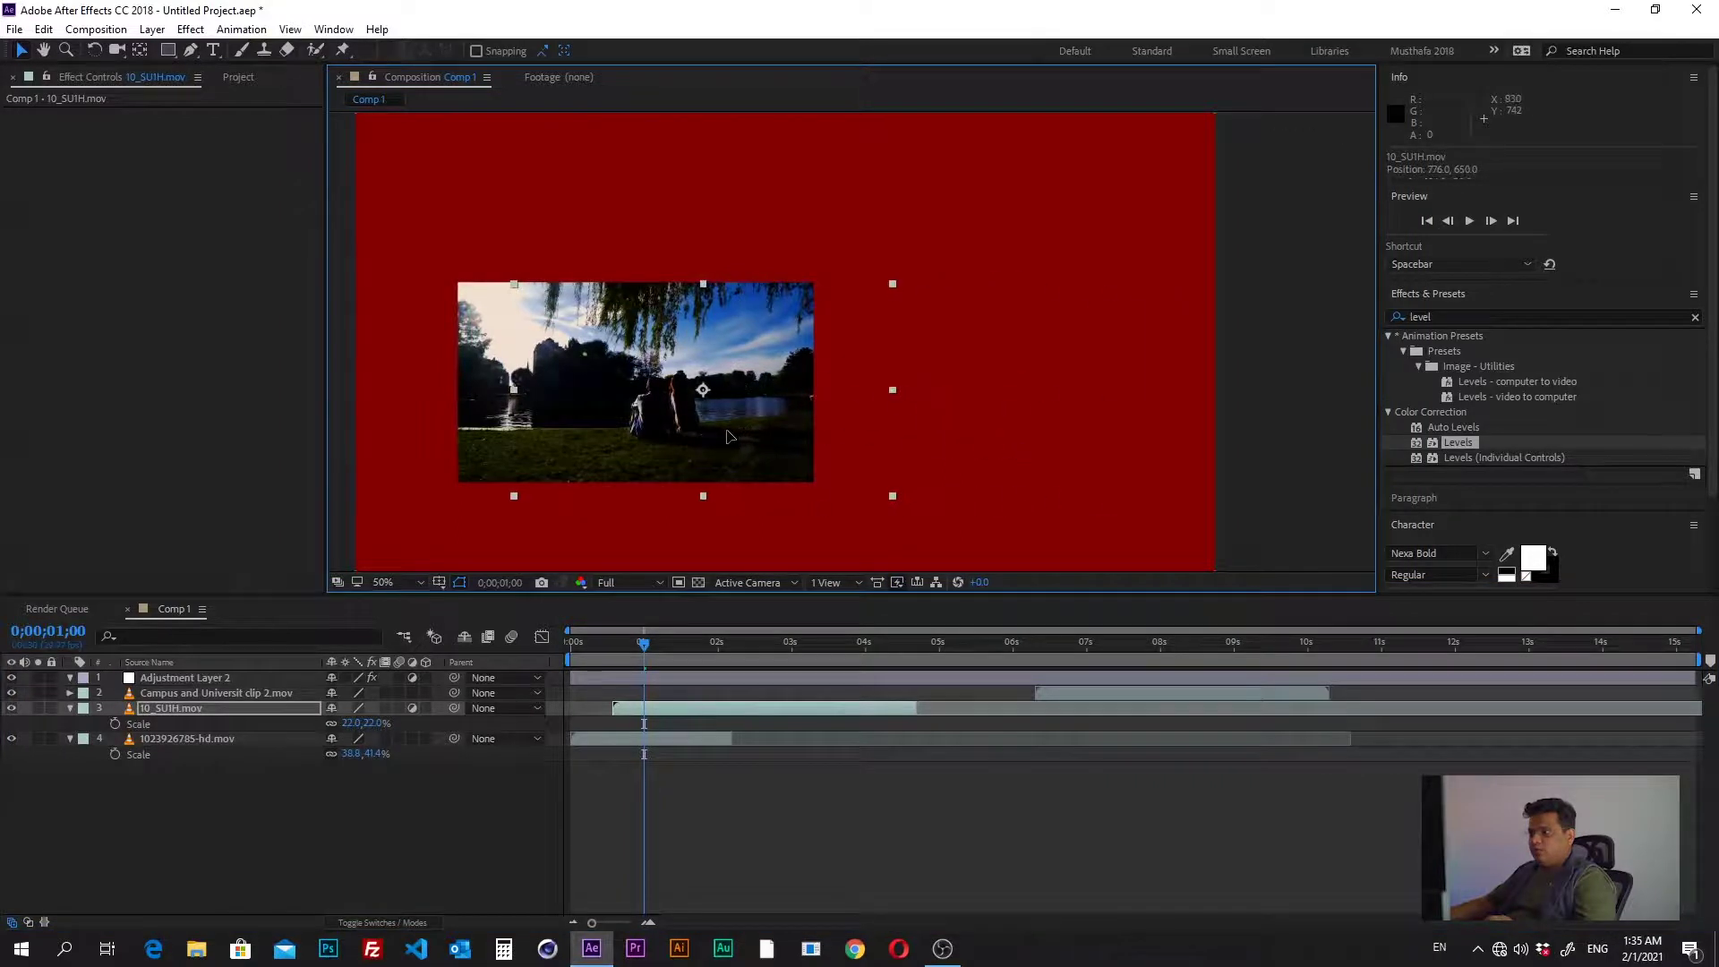
pyautogui.click(1457, 315)
pyautogui.write('blur')
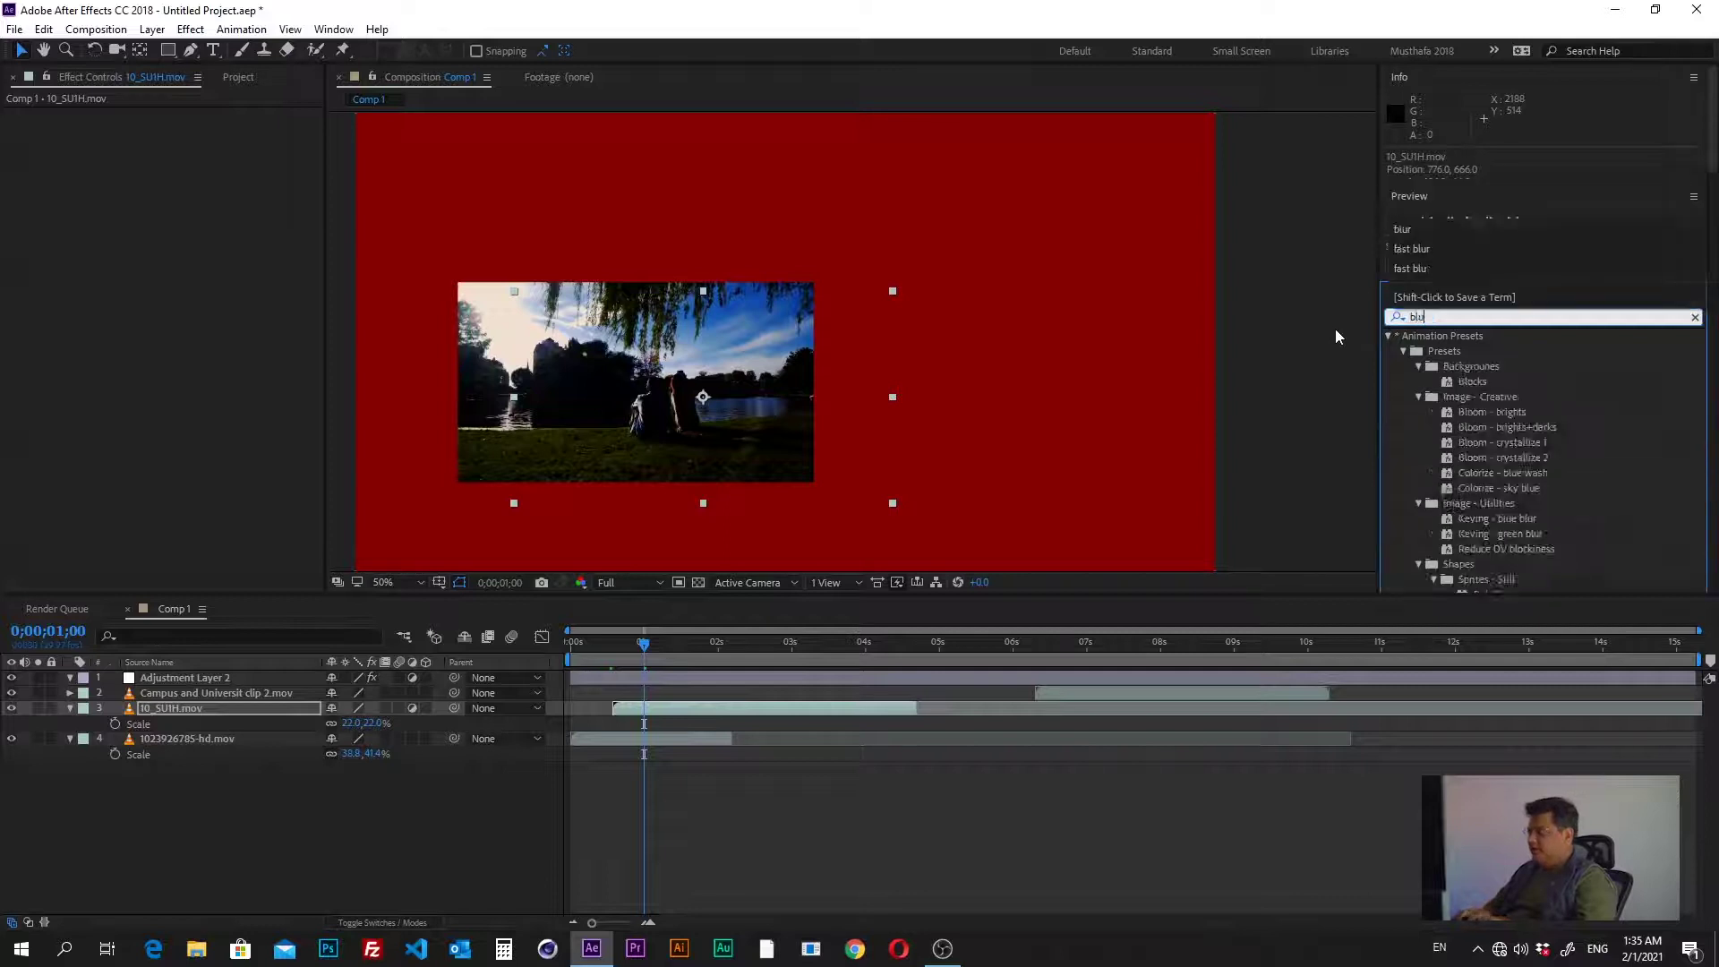
pyautogui.scroll(-5, 1488, 460)
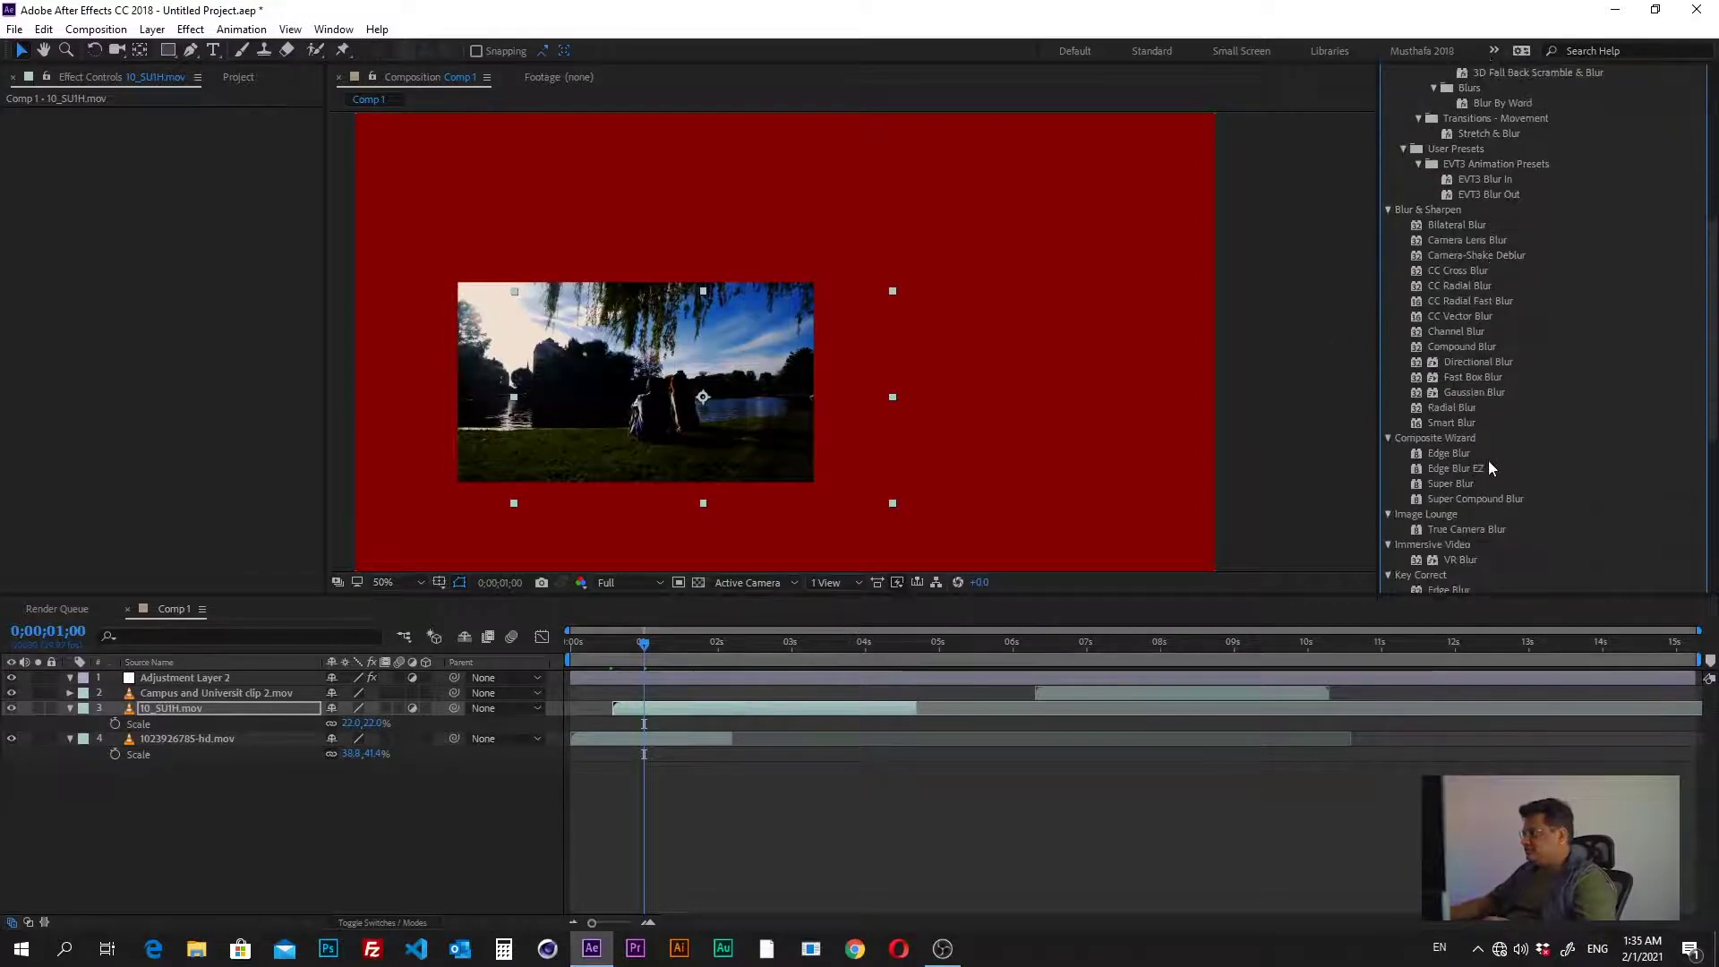
pyautogui.scroll(-5, 1487, 454)
pyautogui.doubleClick(1459, 340)
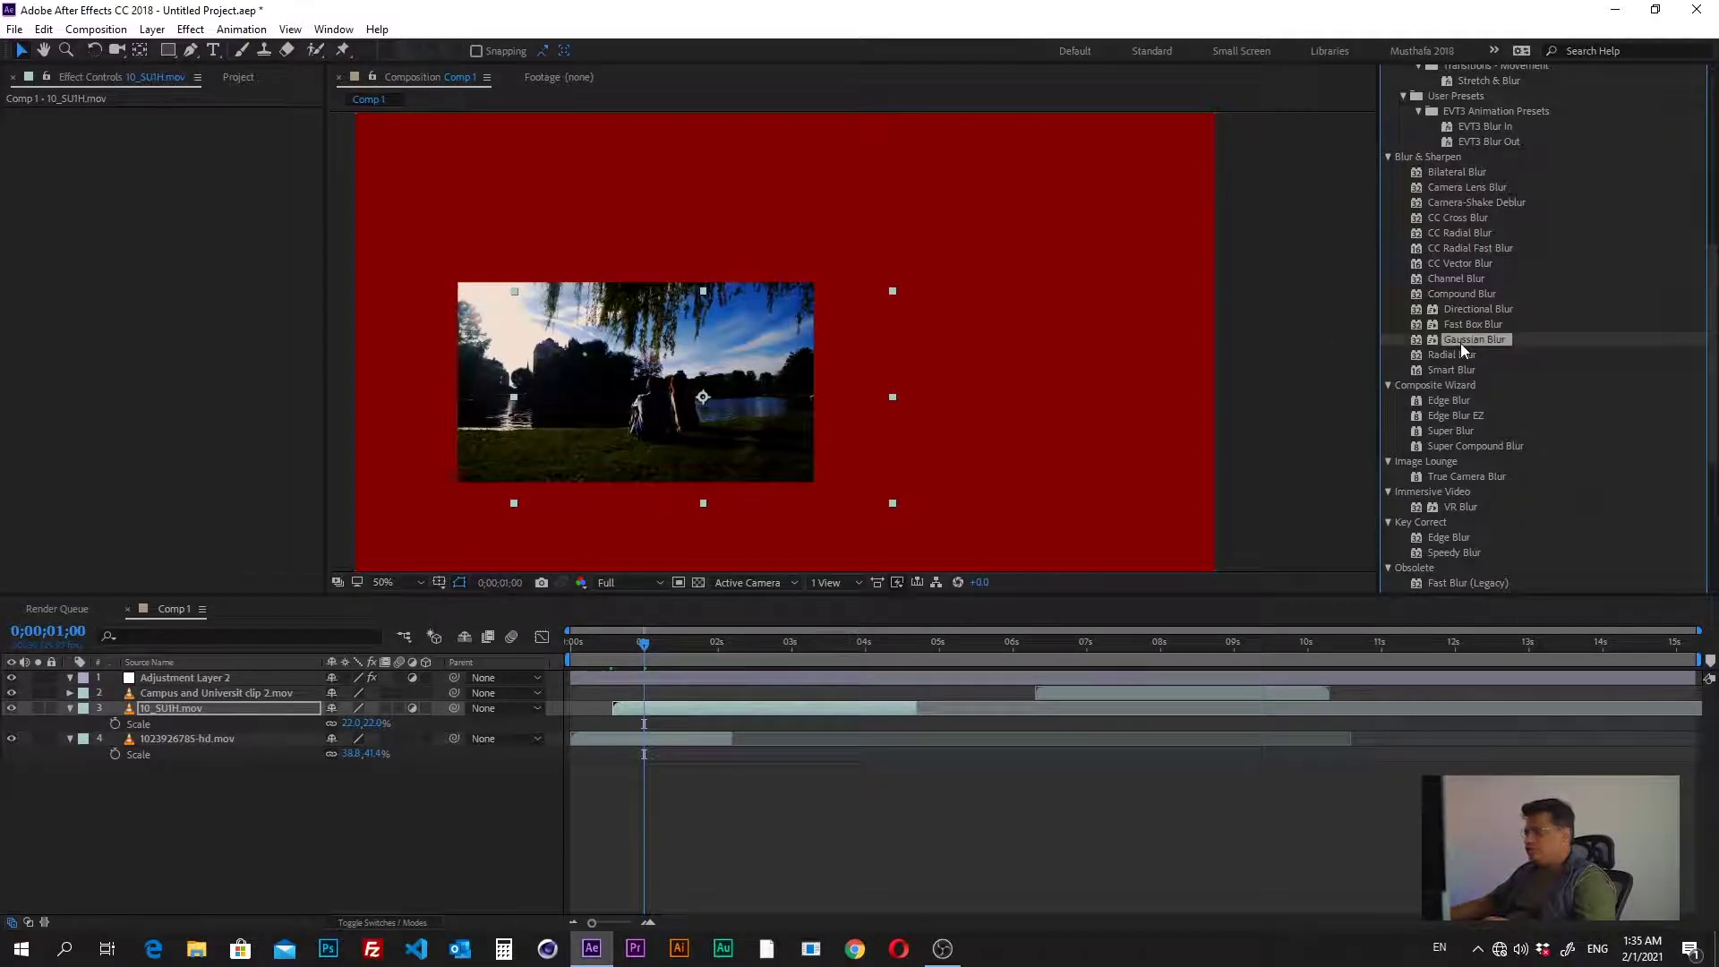
# Set Blurriness to 14.9 and reposition the blur area, stretching it taller to about 32%
pyautogui.moveTo(185, 129); pyautogui.dragTo(239, 130)
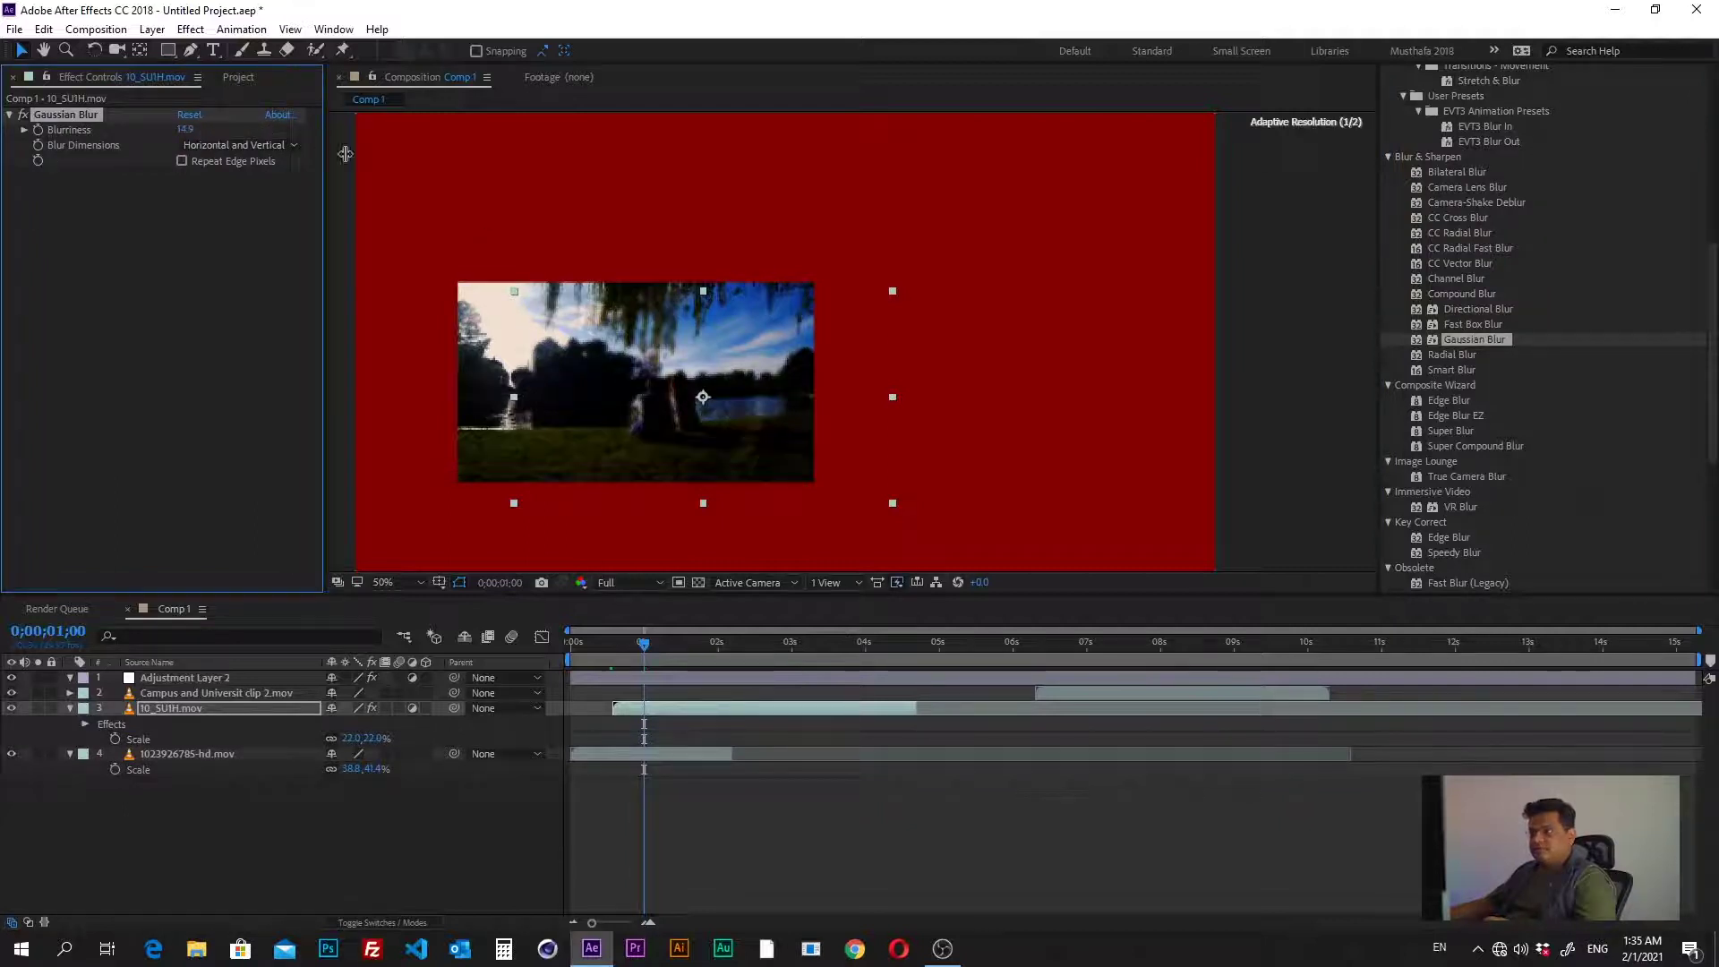
pyautogui.moveTo(713, 451); pyautogui.dragTo(732, 444)
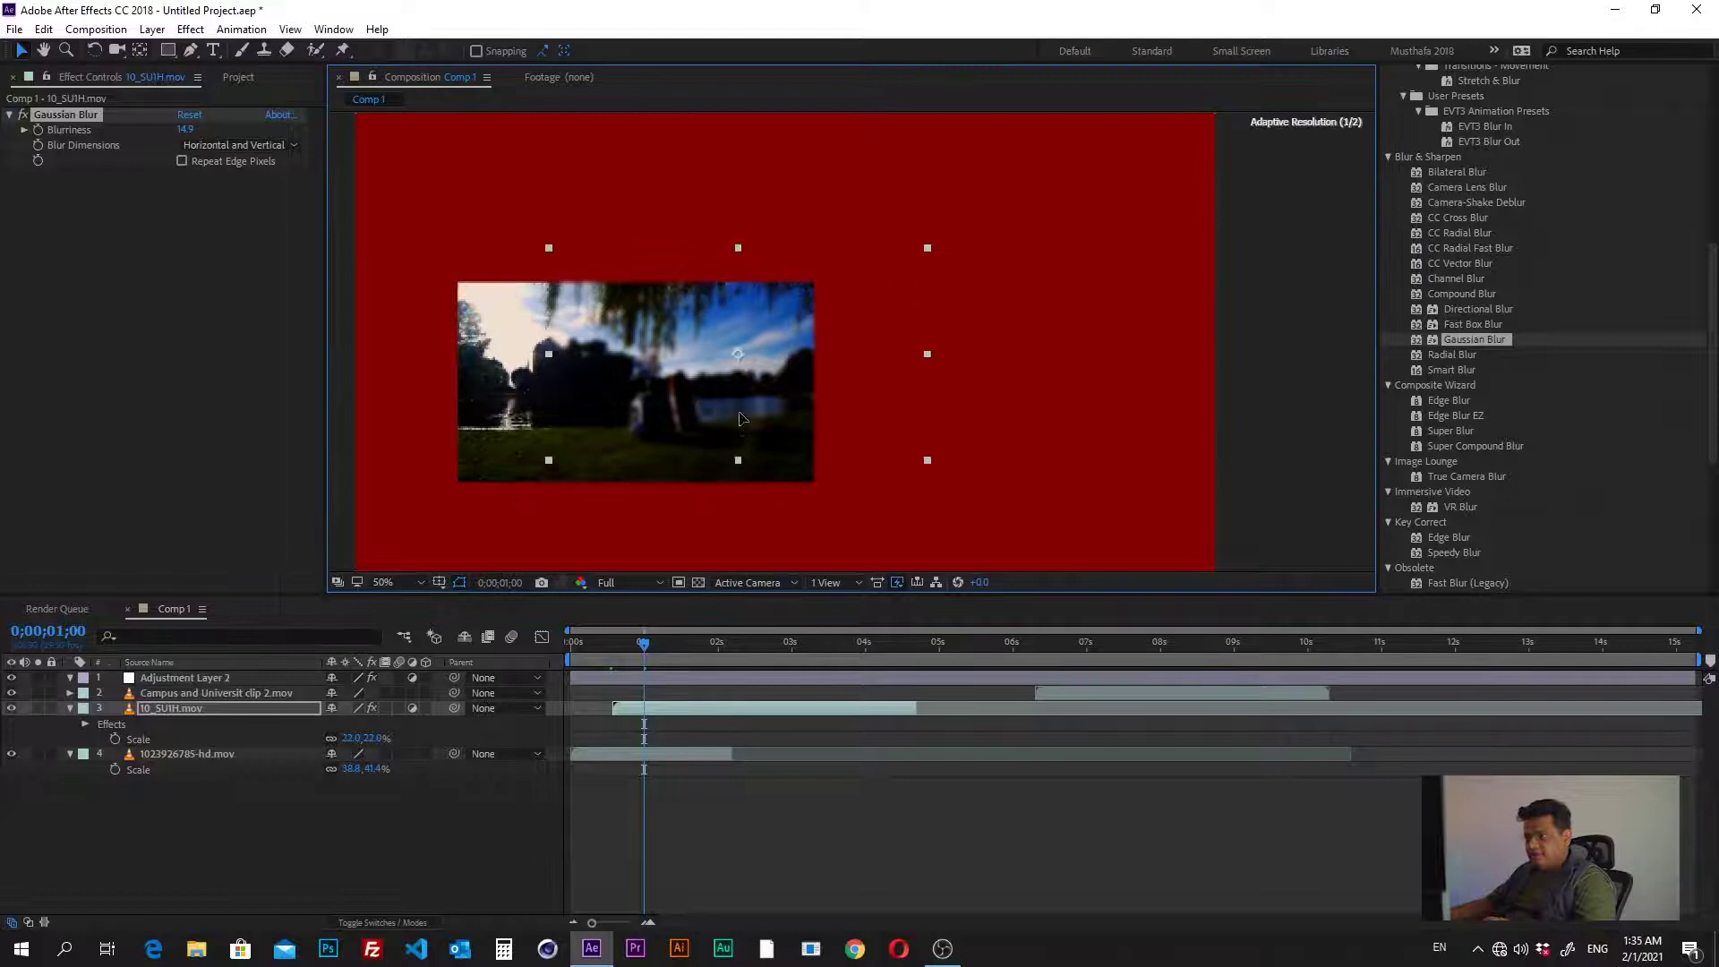
pyautogui.moveTo(739, 479); pyautogui.dragTo(729, 532)
pyautogui.moveTo(762, 414)
pyautogui.mouseDown()
pyautogui.moveTo(794, 412)
pyautogui.moveTo(603, 421)
pyautogui.moveTo(628, 436)
pyautogui.mouseUp()
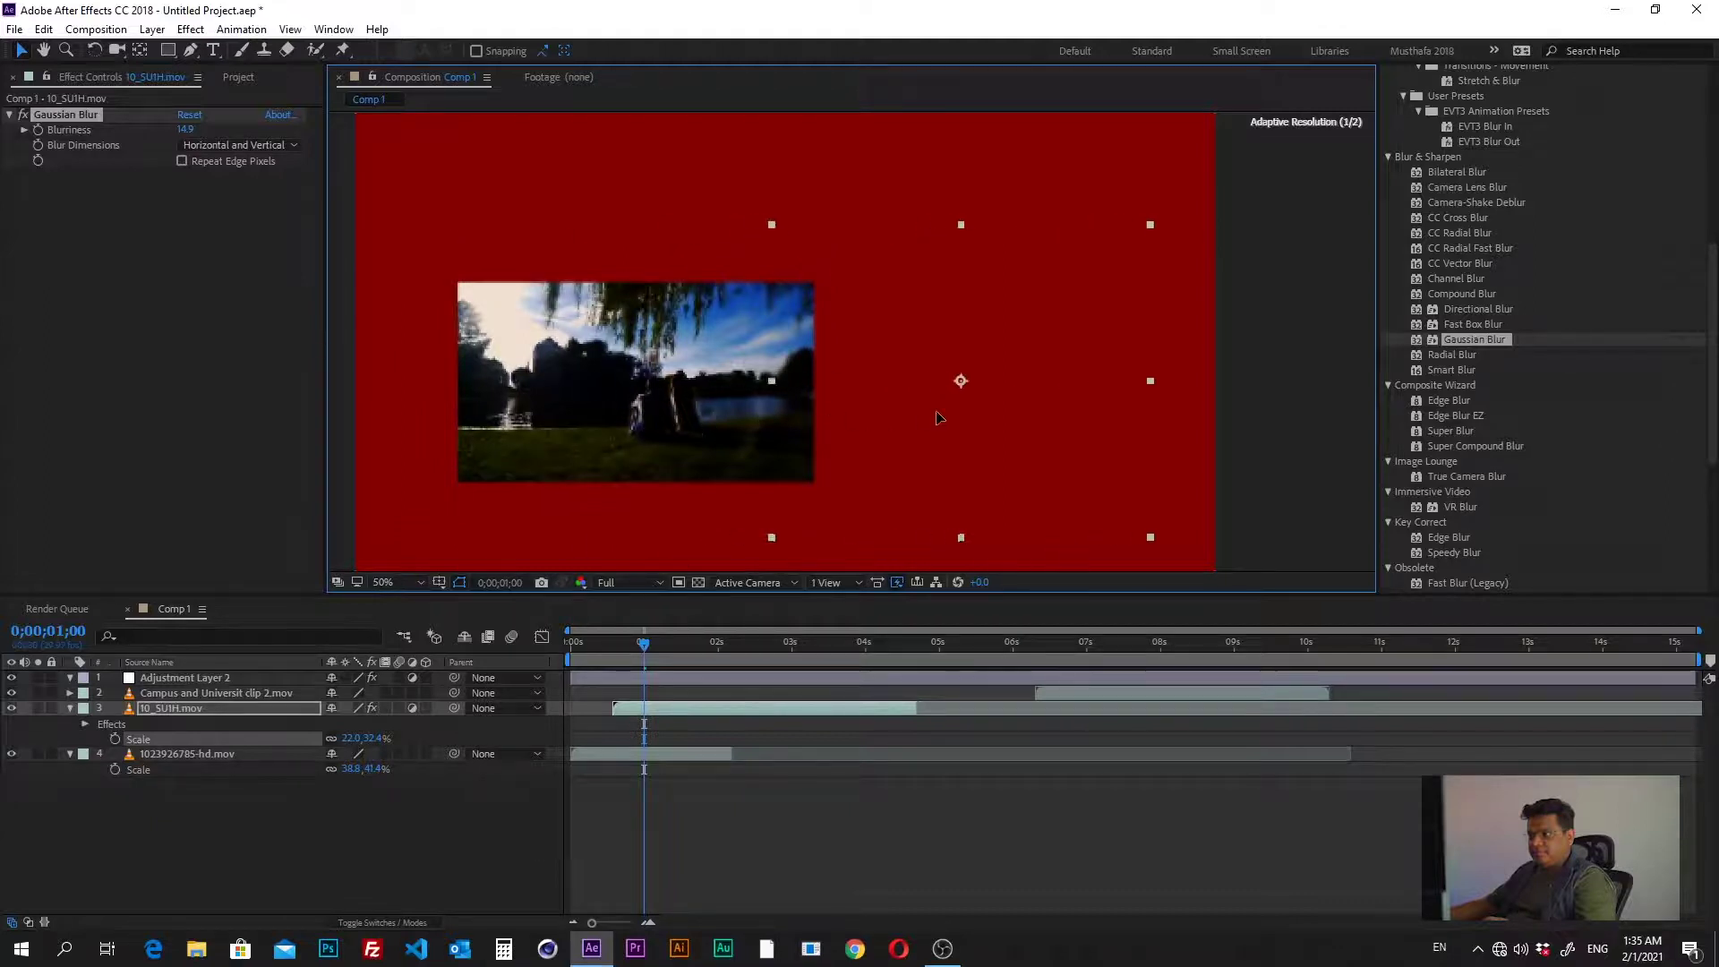
pyautogui.click(304, 854)
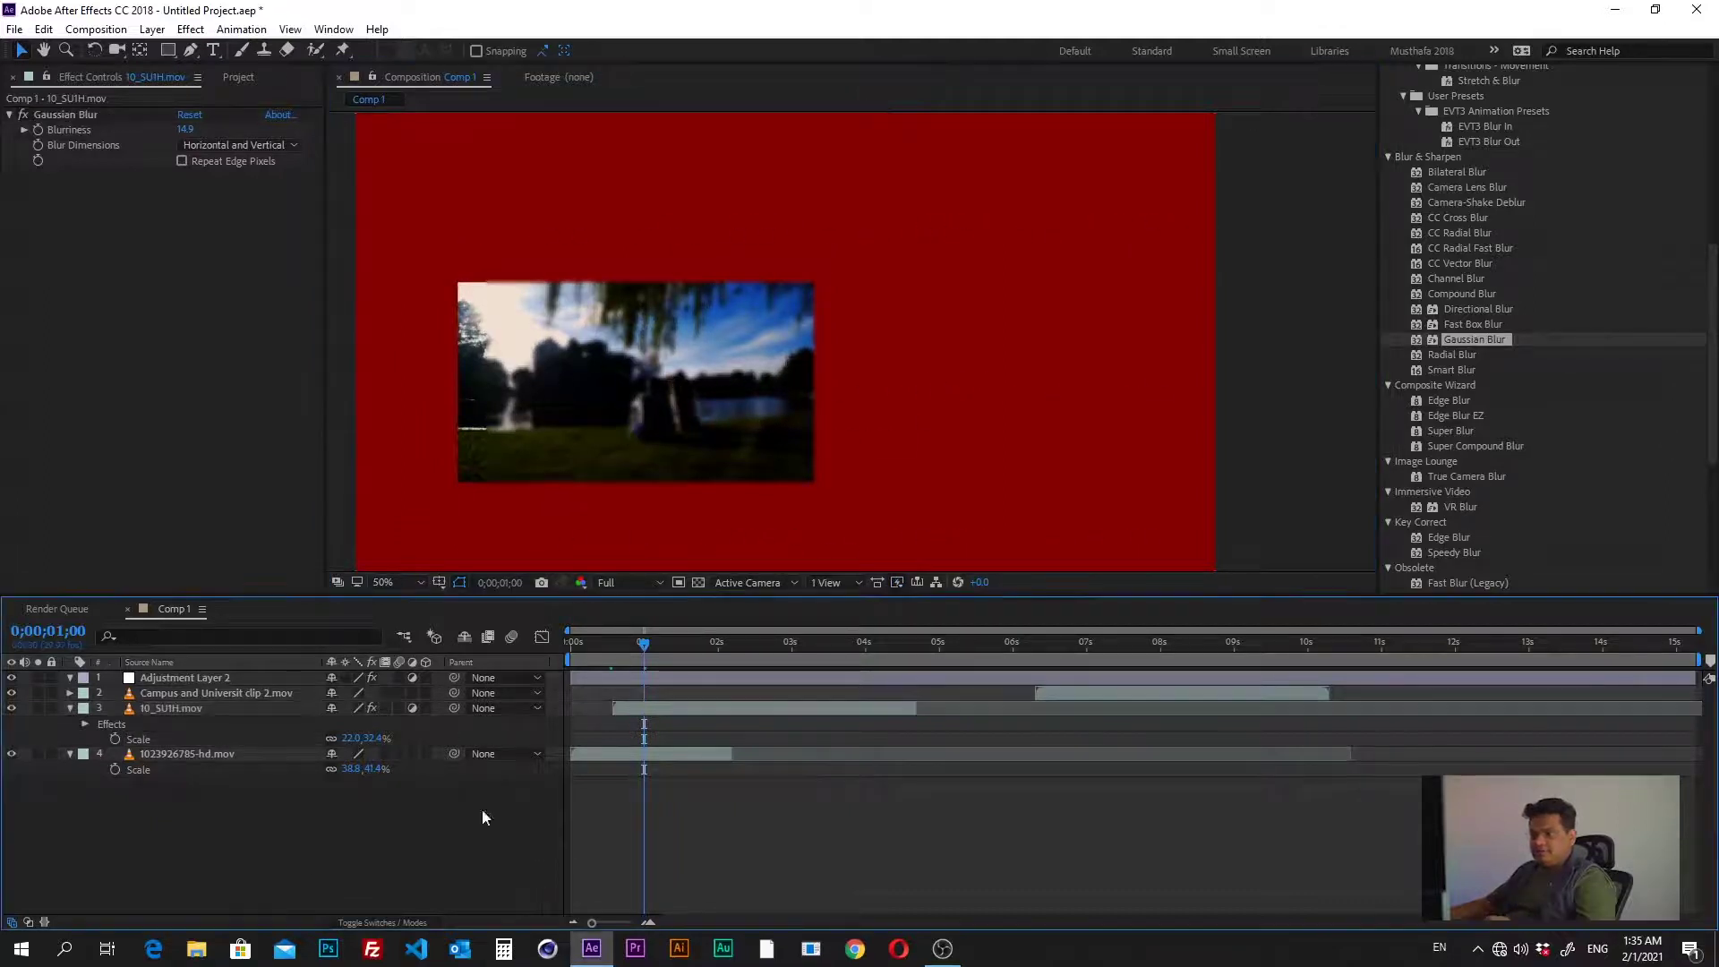
pyautogui.click(717, 710)
pyautogui.click(12, 709)
pyautogui.click(188, 755)
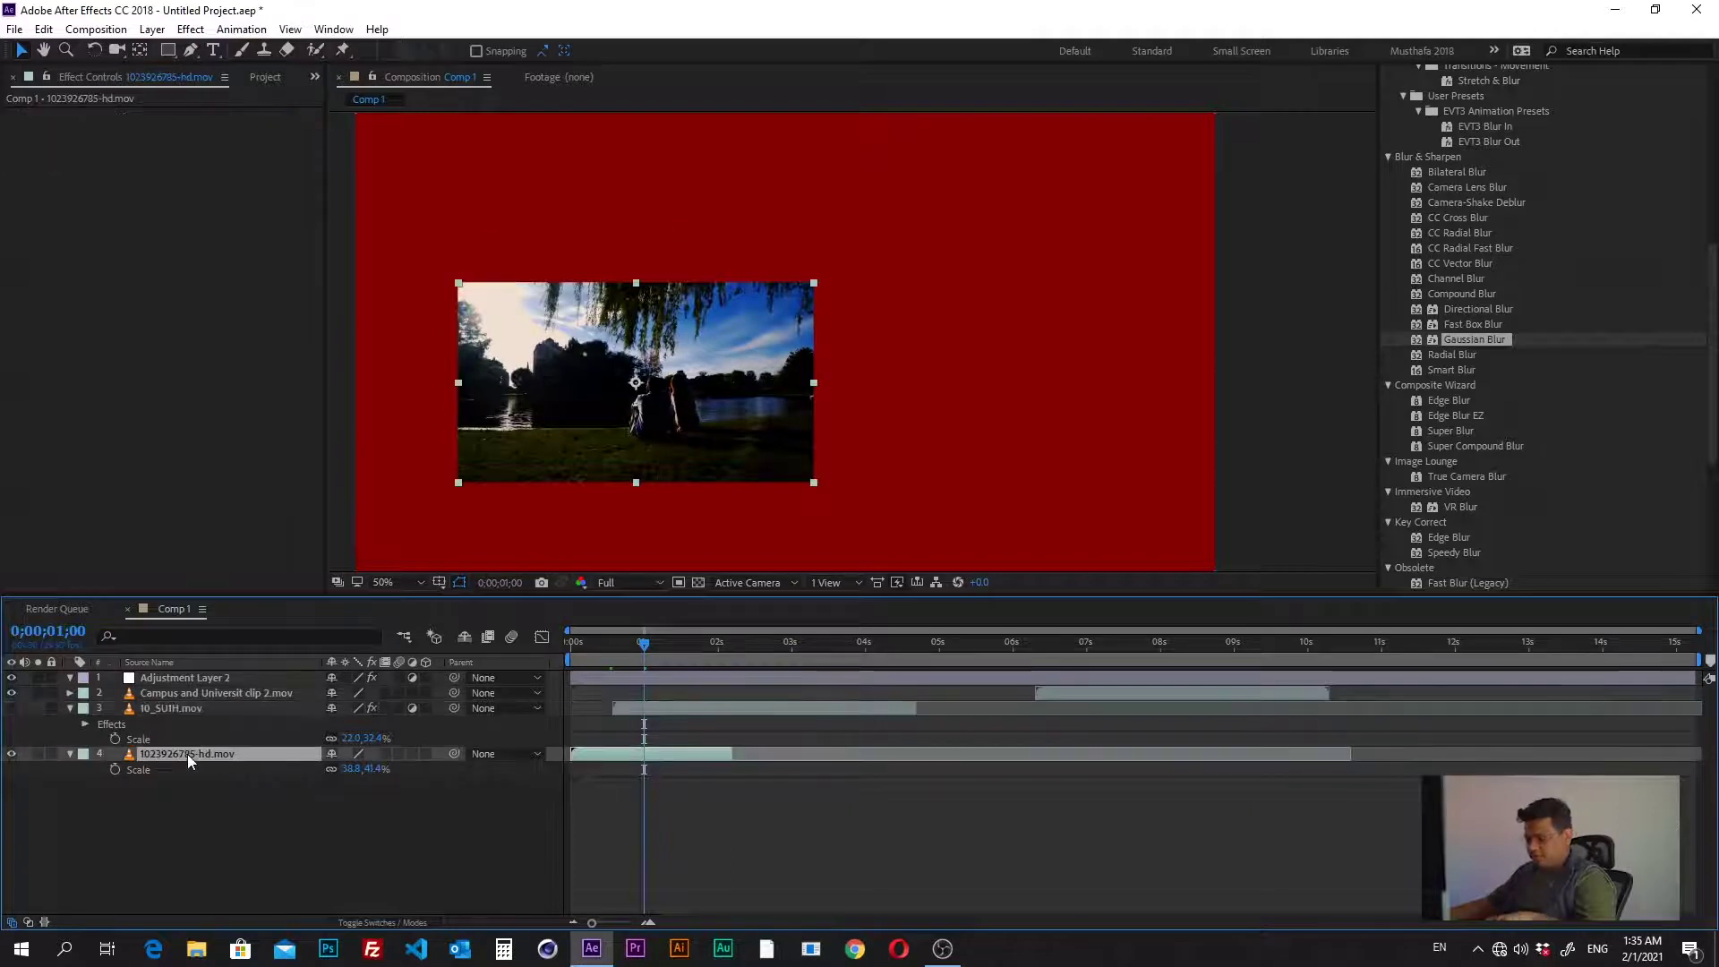
pyautogui.hotkey('ctrl', 'alt', 'f')
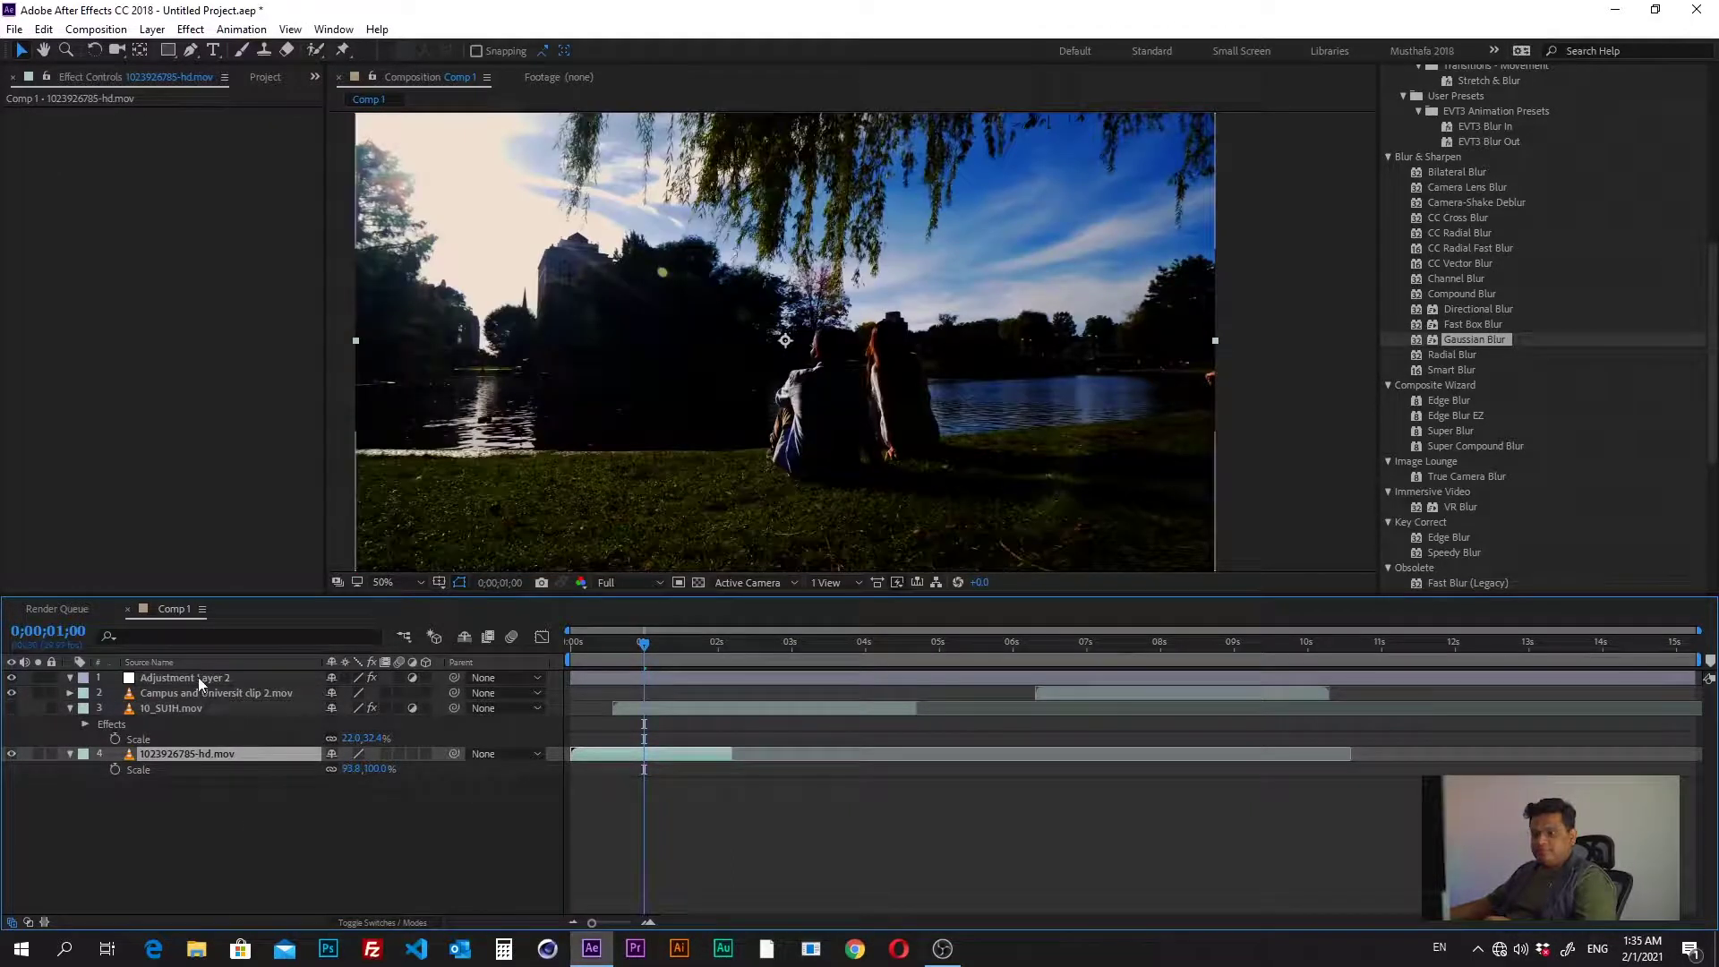
# Delete Levels from Adjustment Layer 2 and apply Gaussian Blur, raising Blurriness to 50
pyautogui.click(199, 680)
pyautogui.click(57, 111)
pyautogui.press('Delete')
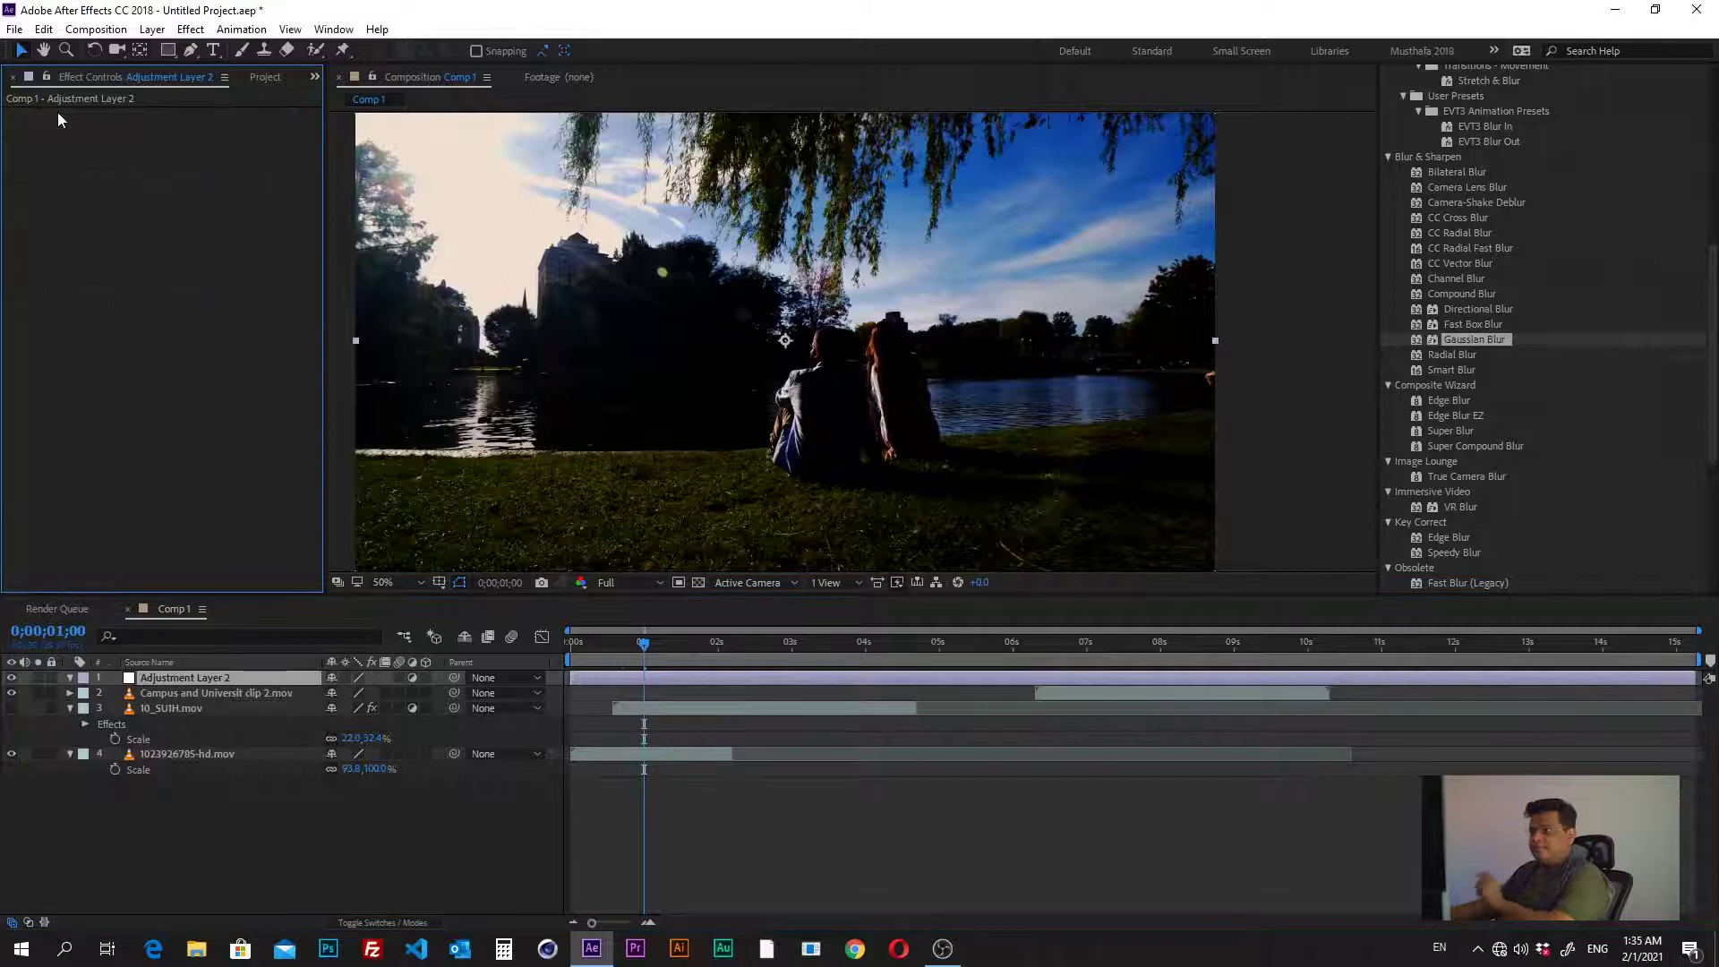
pyautogui.scroll(-2, 770, 400)
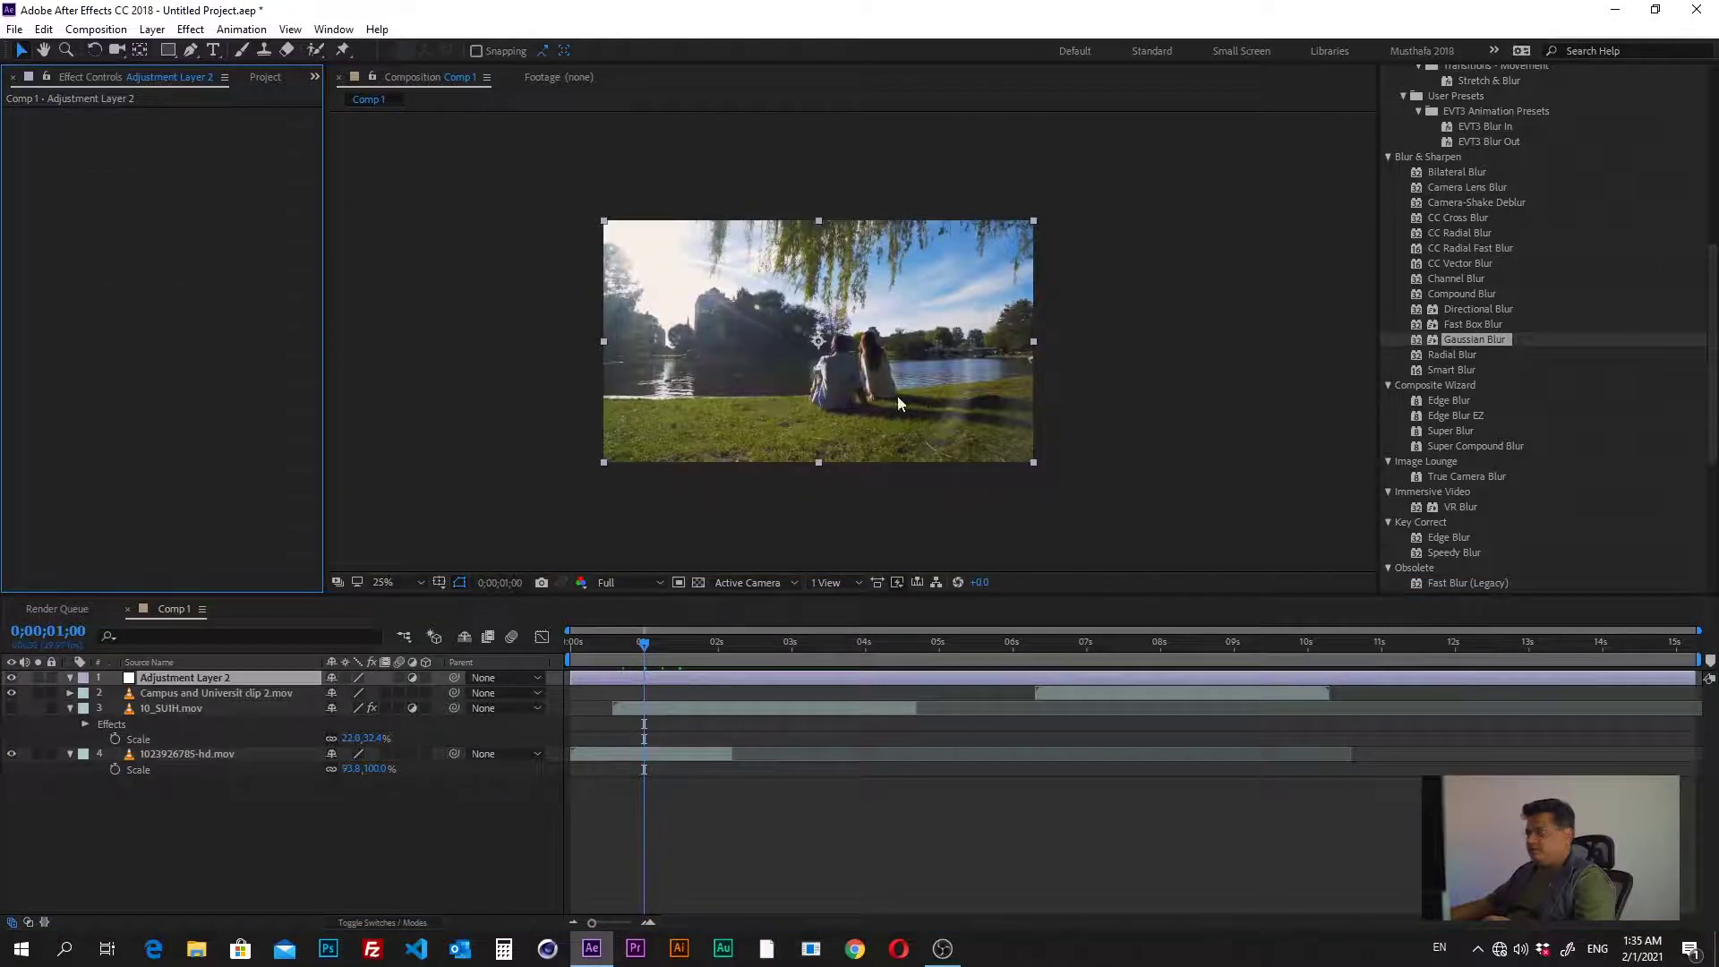
pyautogui.doubleClick(1461, 339)
pyautogui.moveTo(185, 128); pyautogui.dragTo(280, 131)
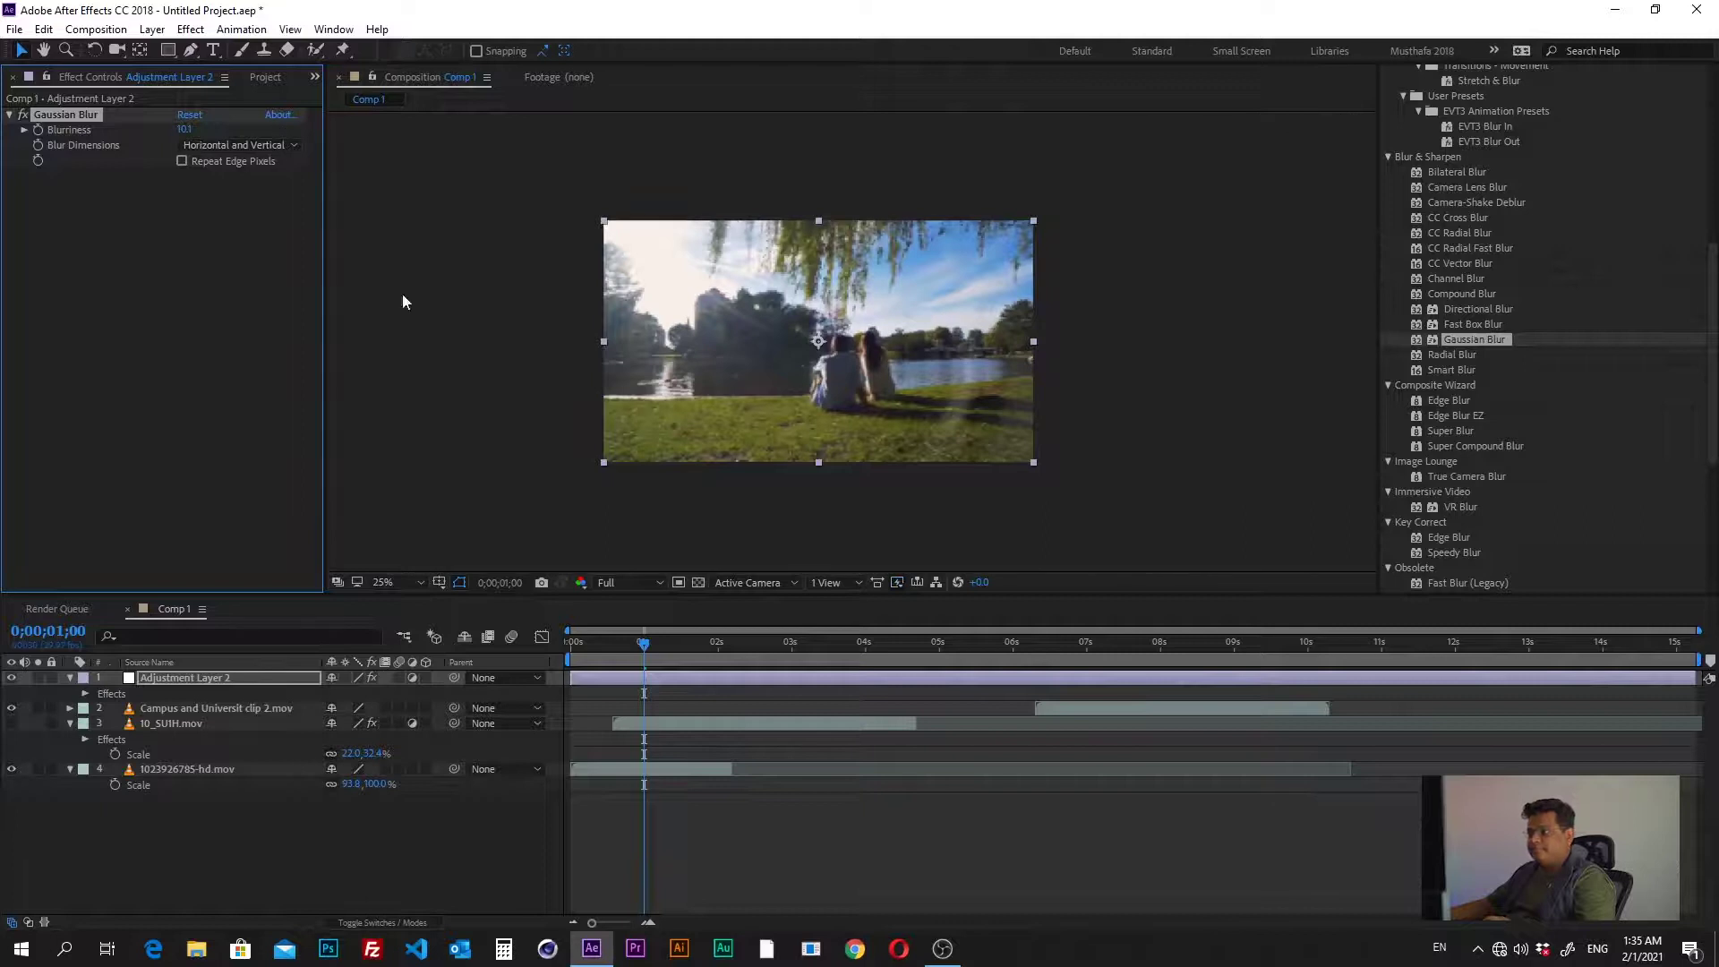
pyautogui.press('.')
pyautogui.press('.')
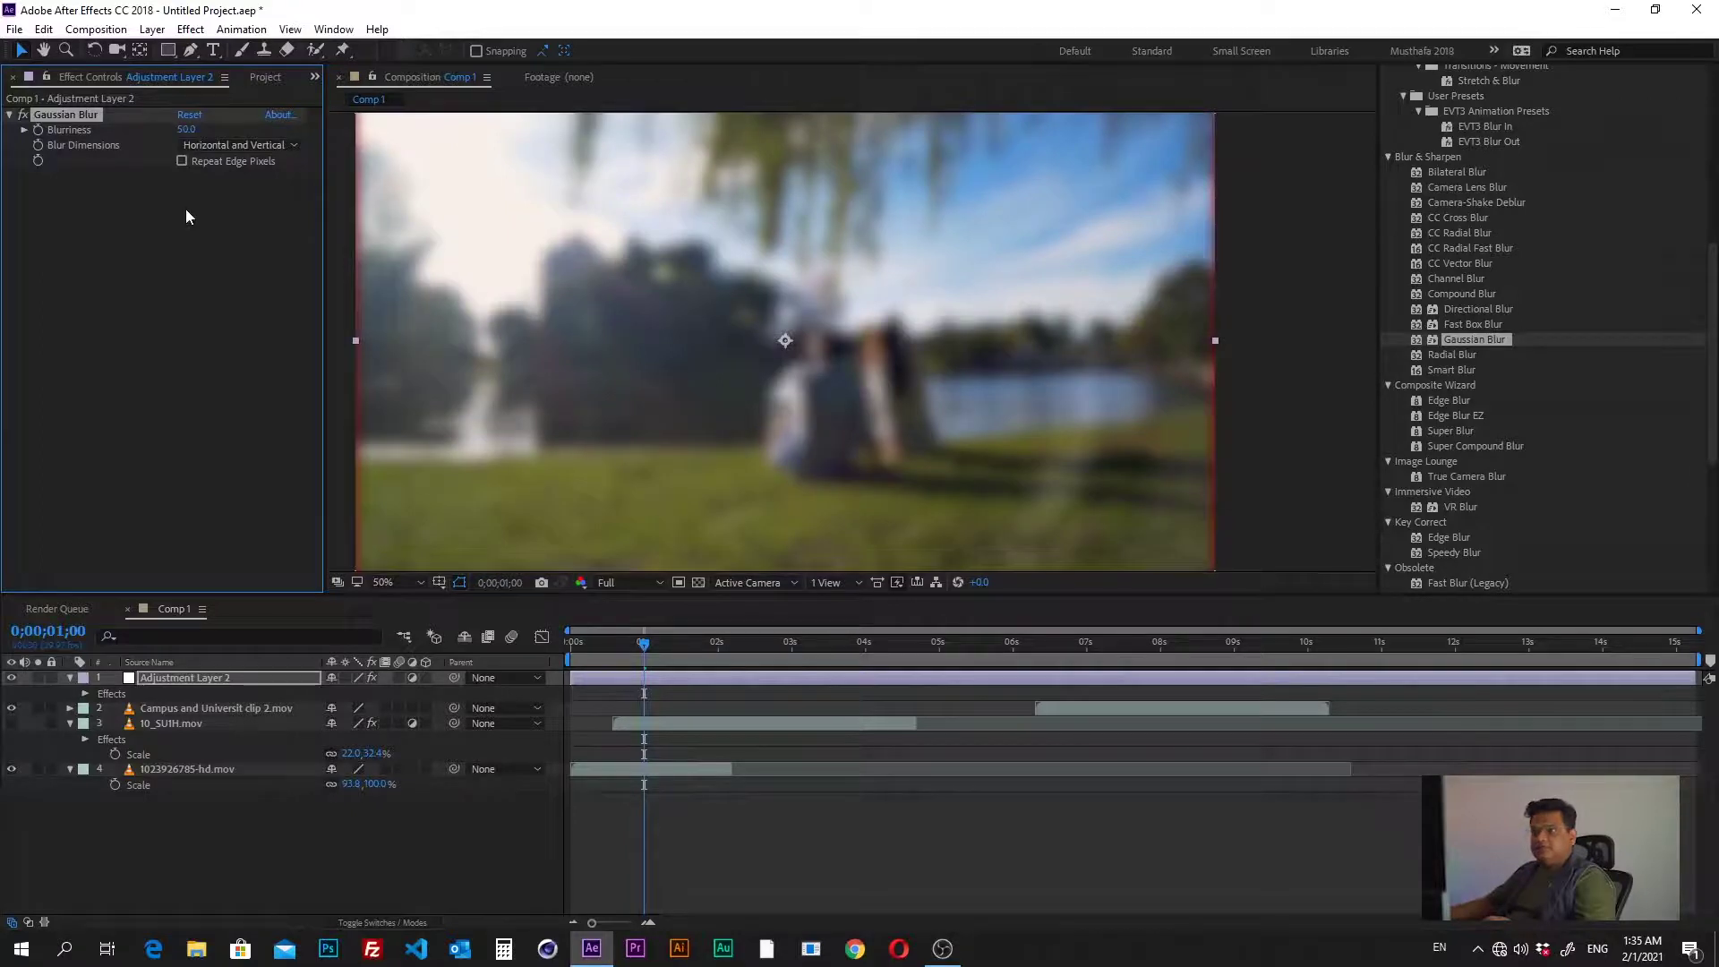
# Turn on Repeat Edge Pixels, comparing the frame edges with it off and on again
pyautogui.click(183, 162)
pyautogui.scroll(1, 351, 353)
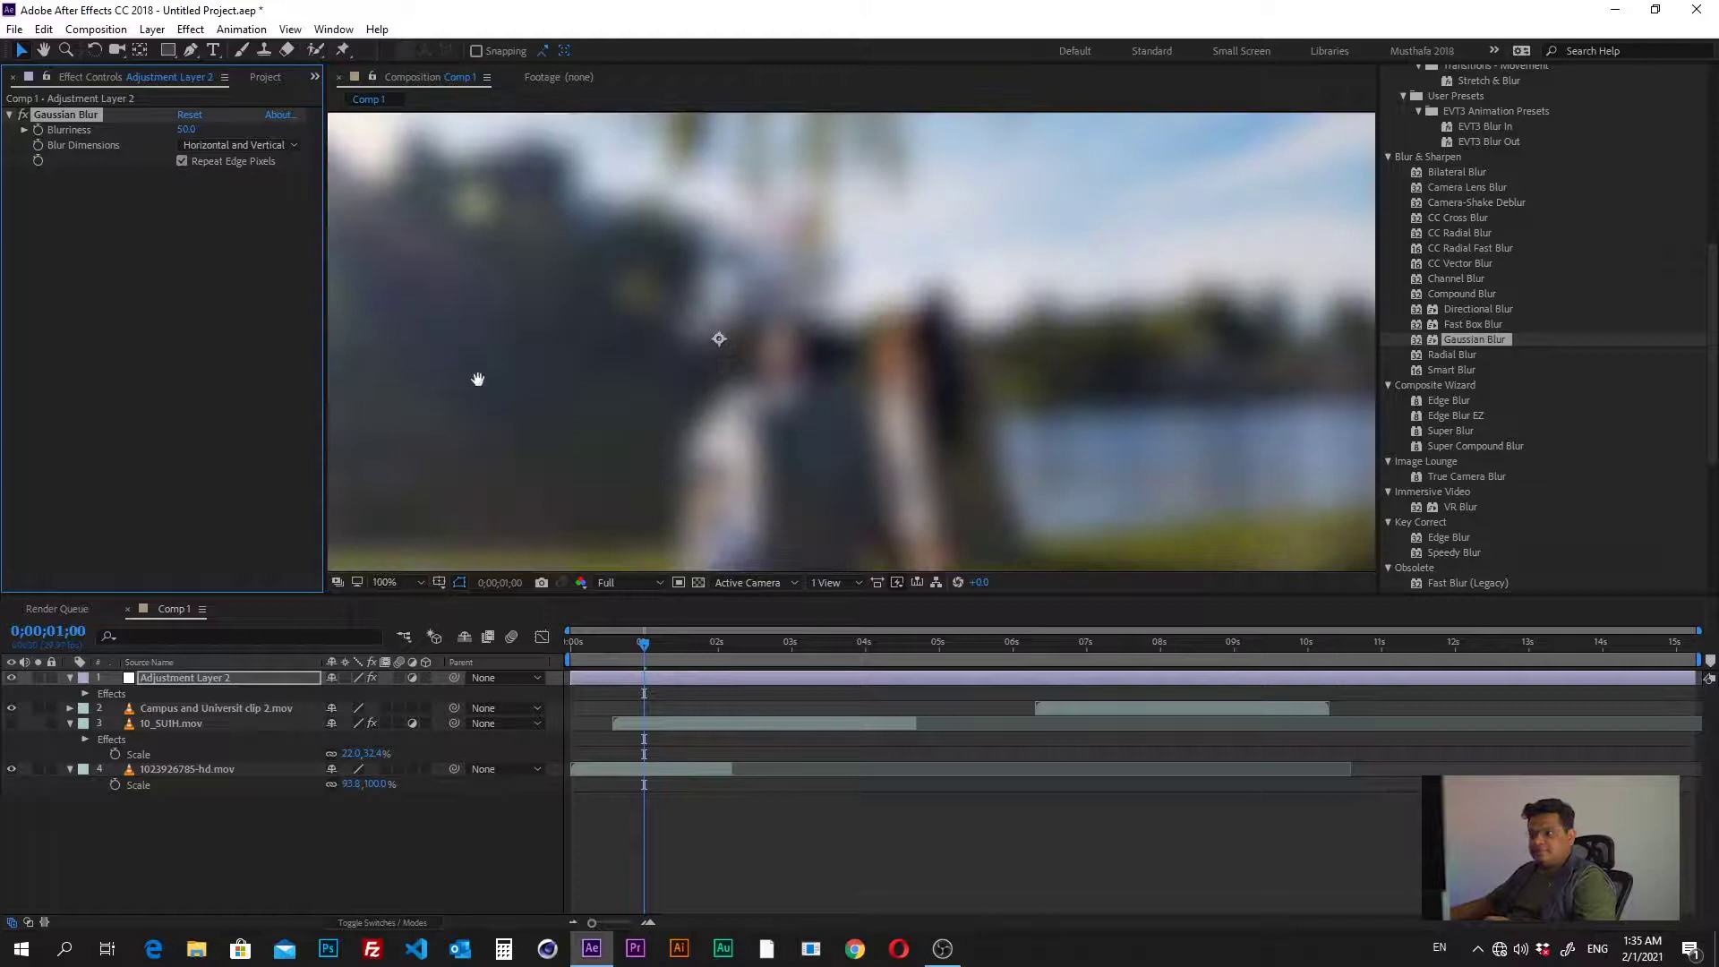
pyautogui.scroll(1, 476, 379)
pyautogui.scroll(1, 594, 395)
pyautogui.click(179, 163)
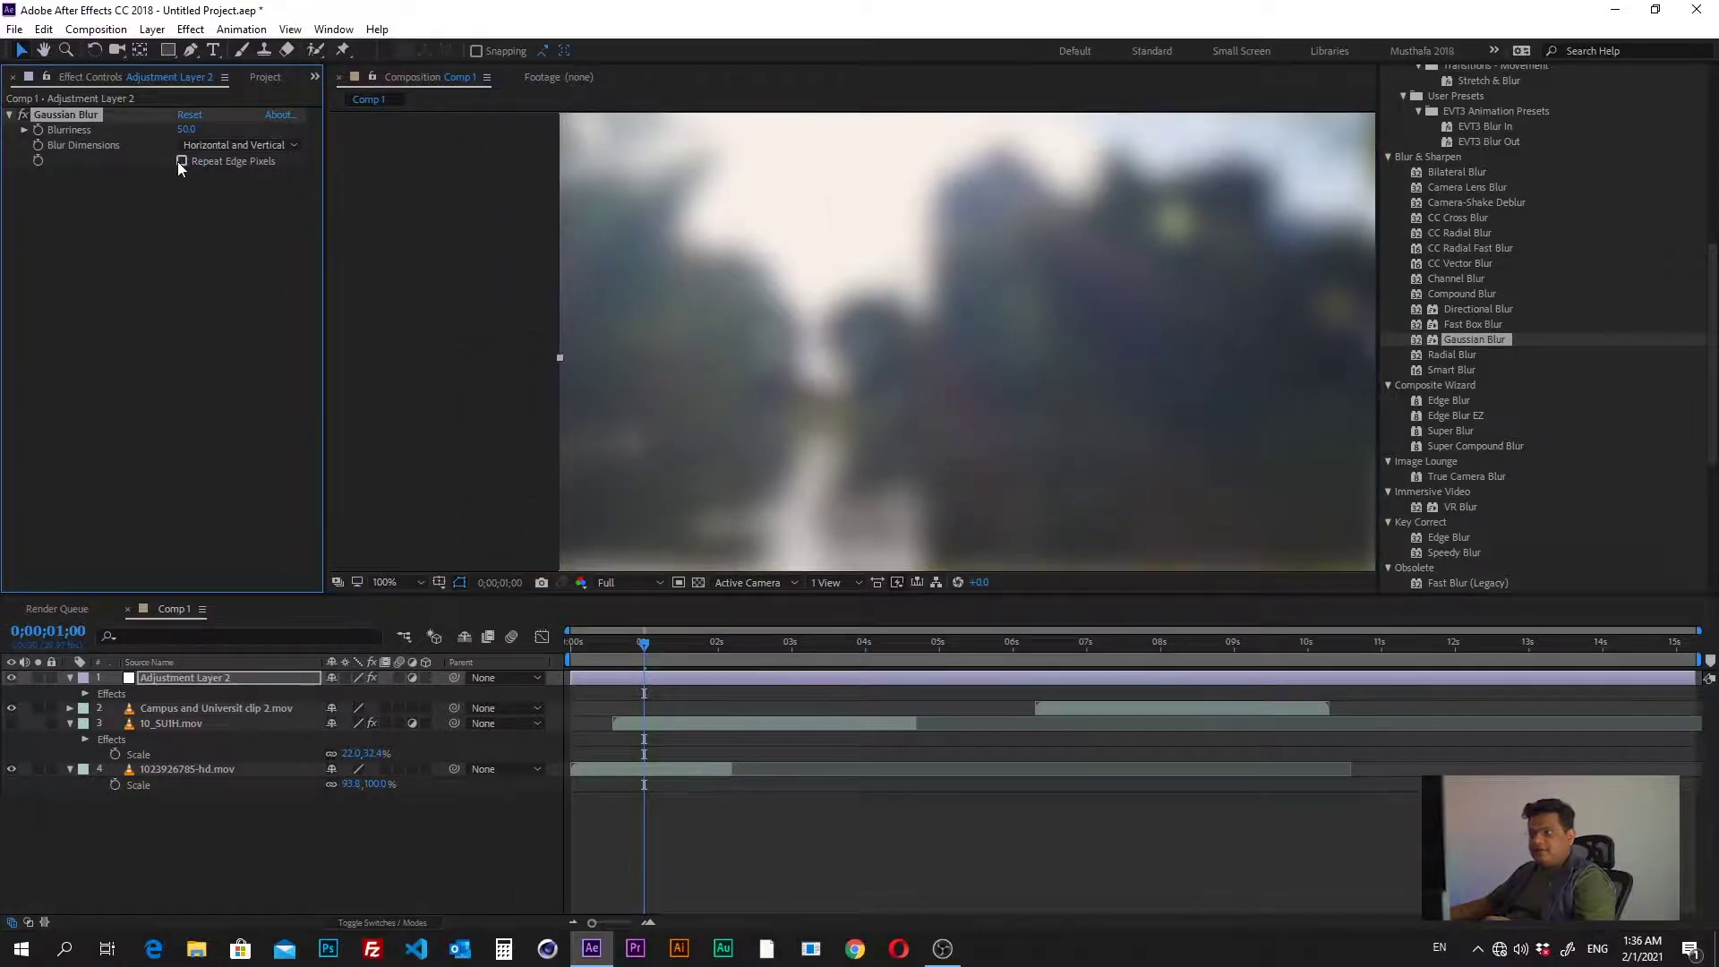
pyautogui.scroll(1, 548, 389)
pyautogui.scroll(1, 548, 389)
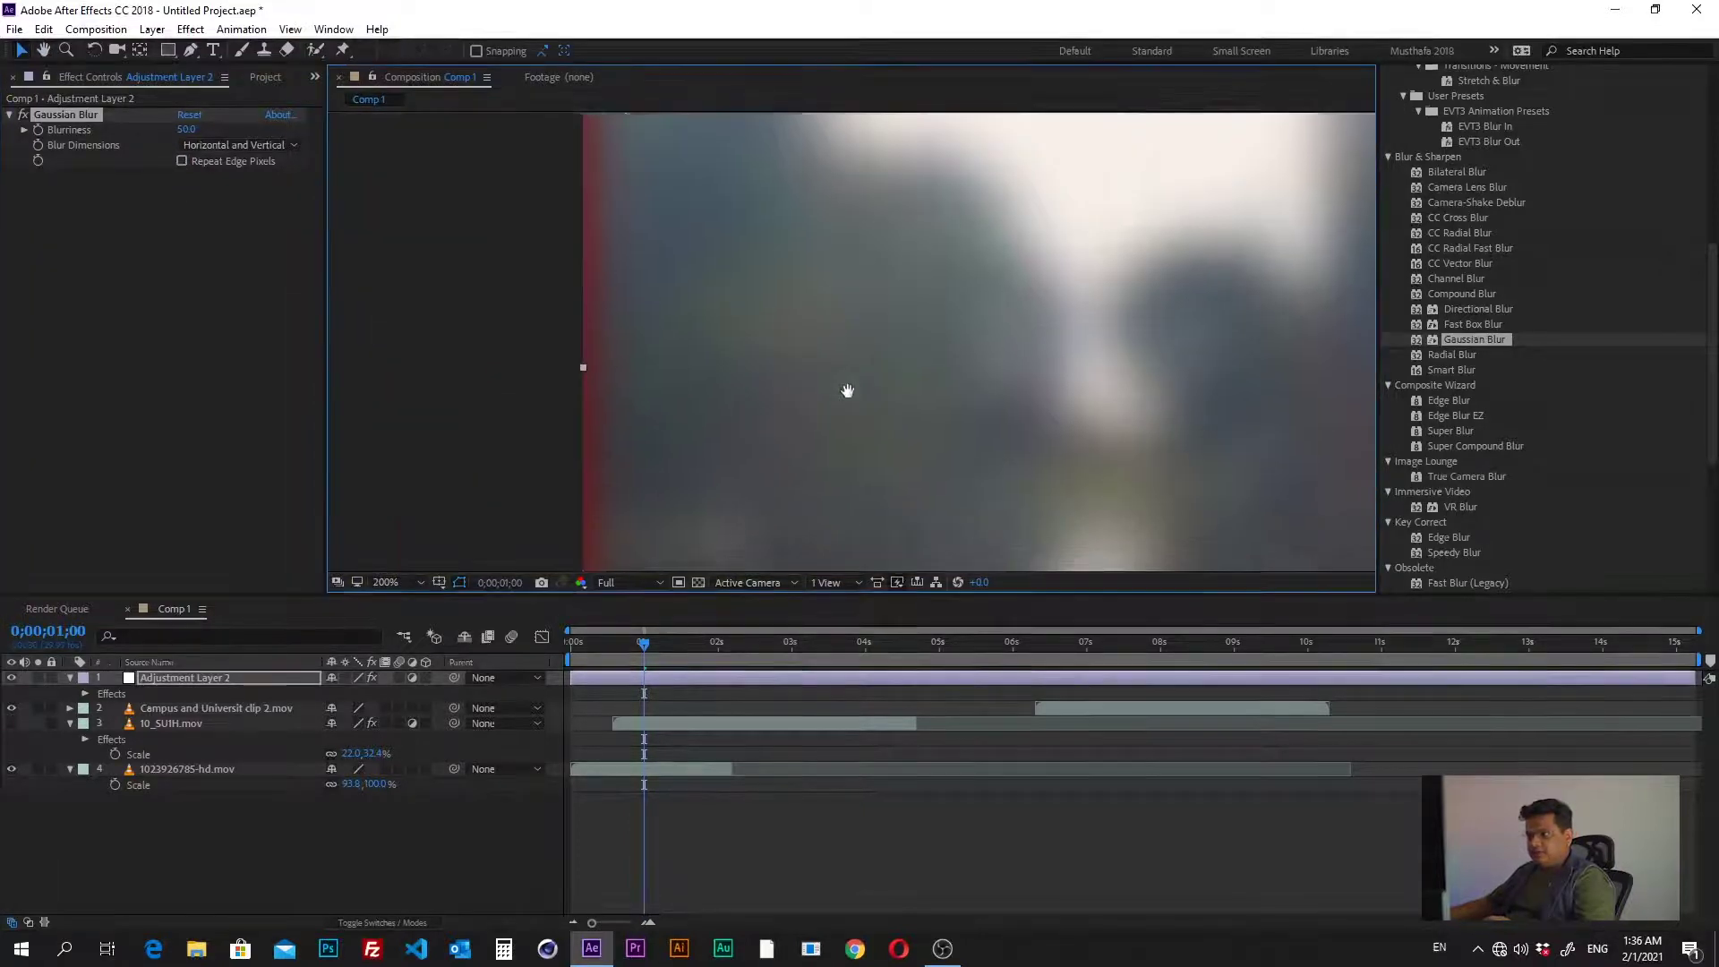
pyautogui.click(180, 161)
pyautogui.scroll(-2, 555, 401)
pyautogui.scroll(-4, 561, 399)
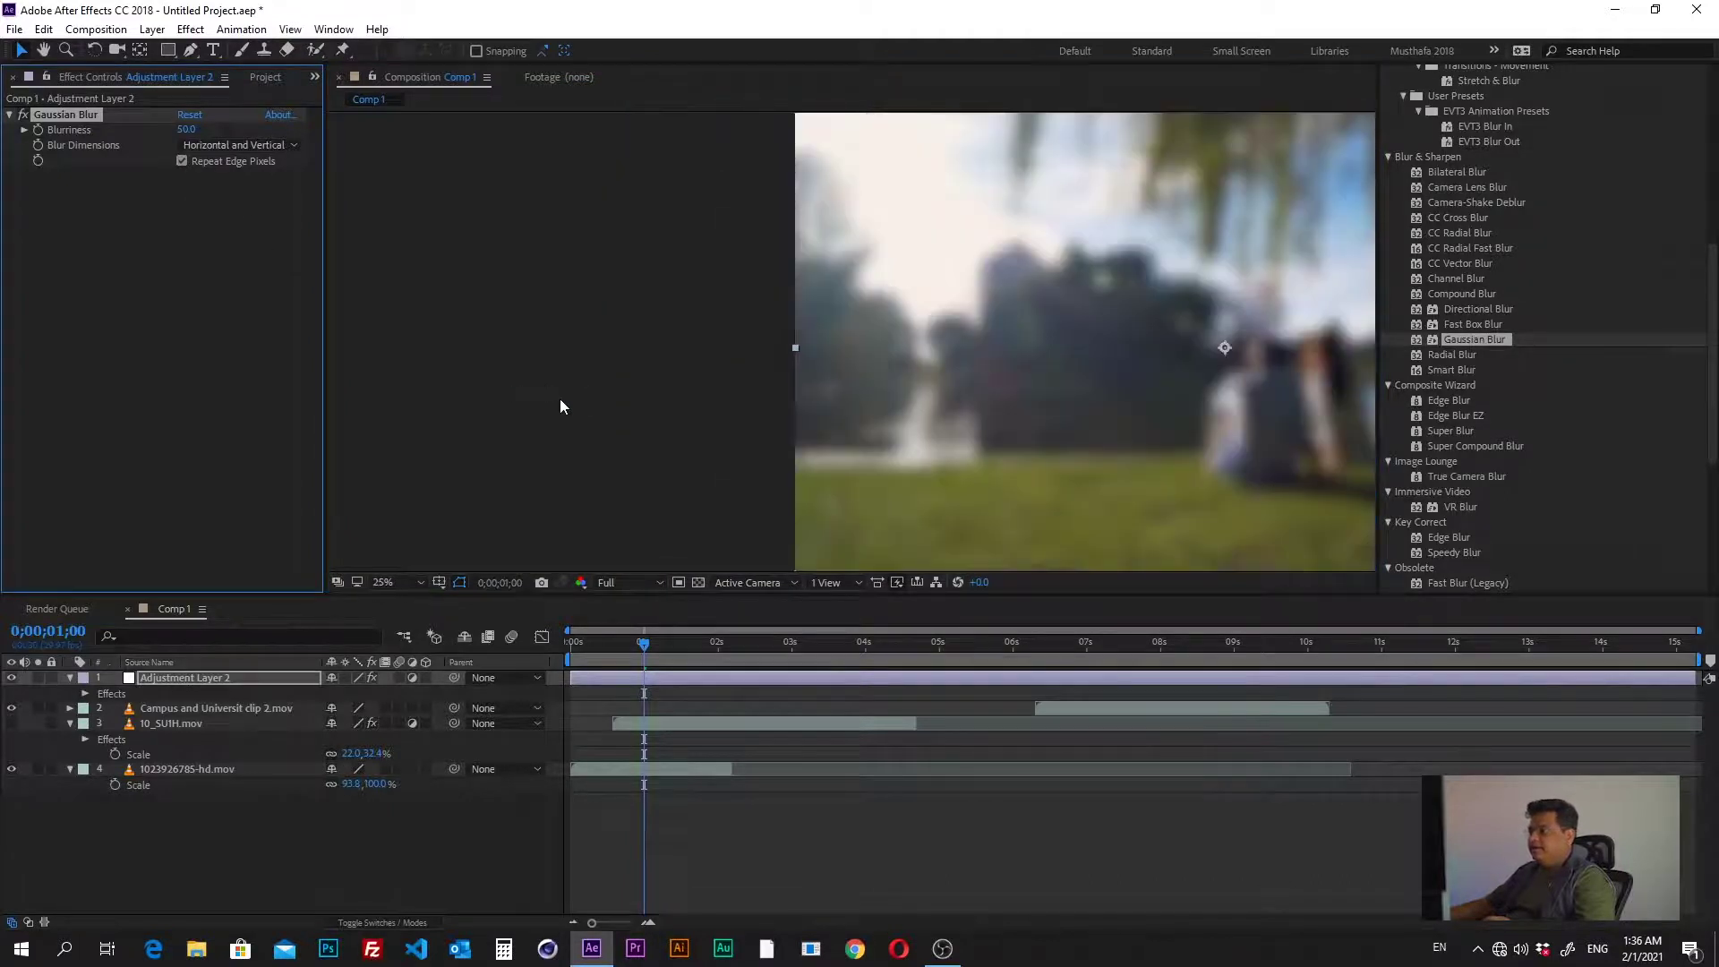
# Reselect Adjustment Layer 2 and choose the Rectangle mask tool
pyautogui.click(260, 781)
pyautogui.click(218, 680)
pyautogui.click(168, 51)
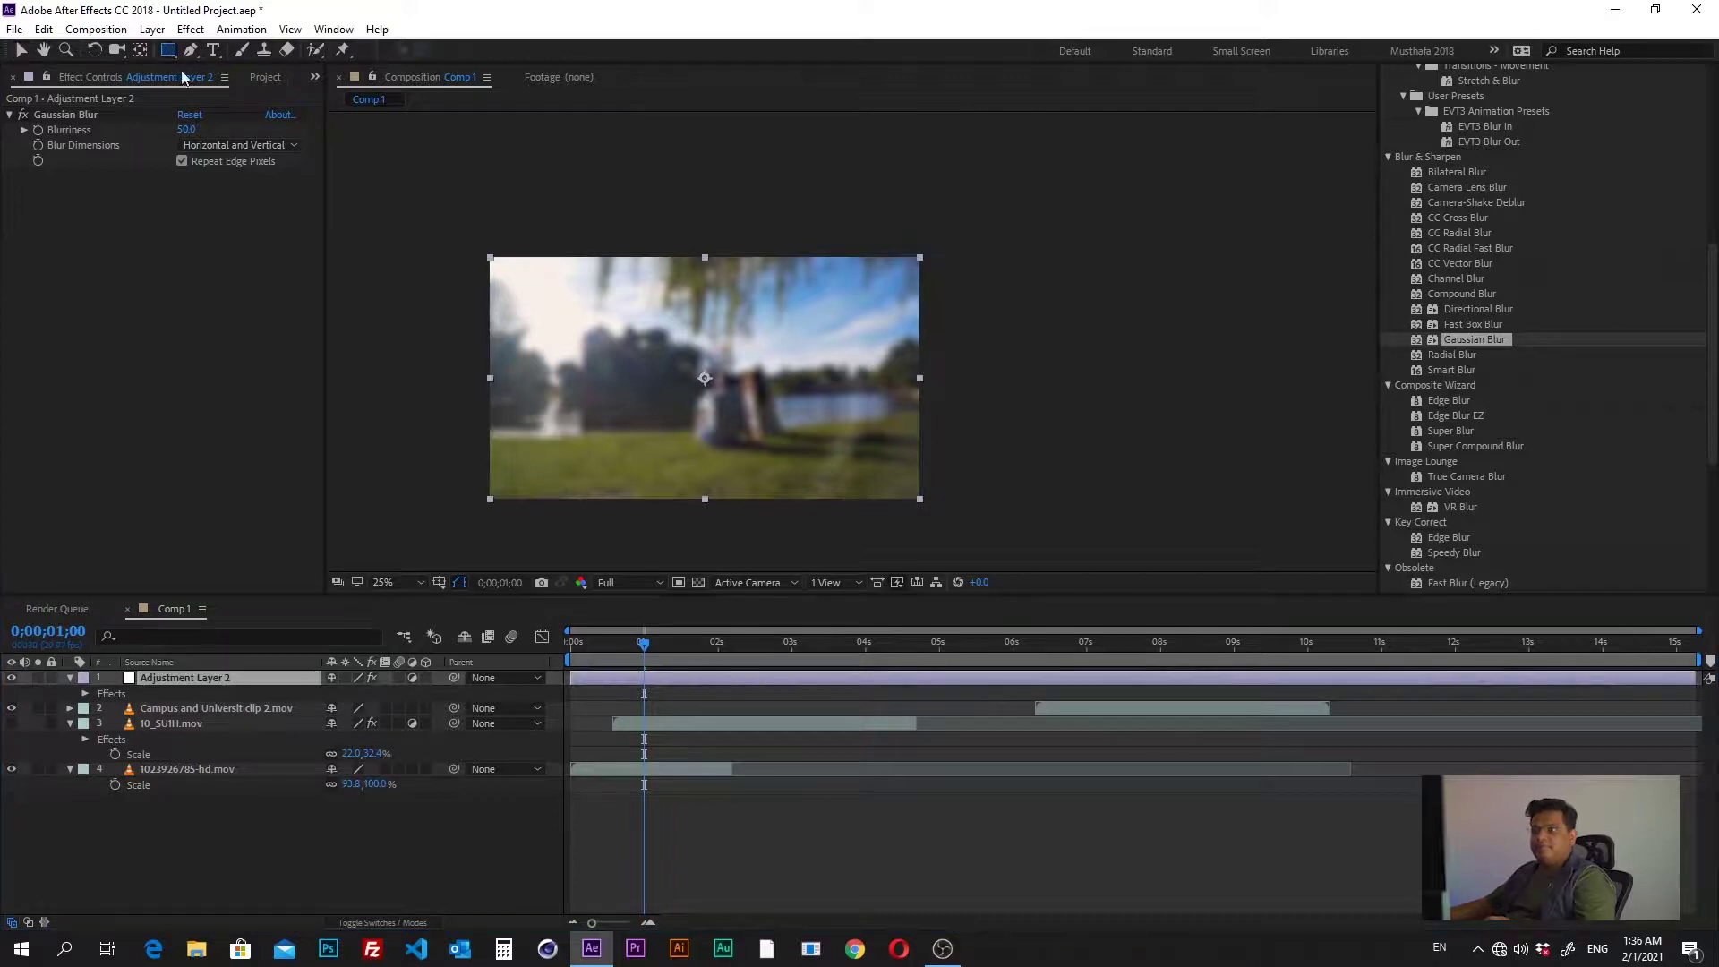
# Draw a tall rectangle mask and keyframe it just off-frame left at 0s and off-frame right at 1;07
pyautogui.moveTo(526, 221); pyautogui.dragTo(600, 526)
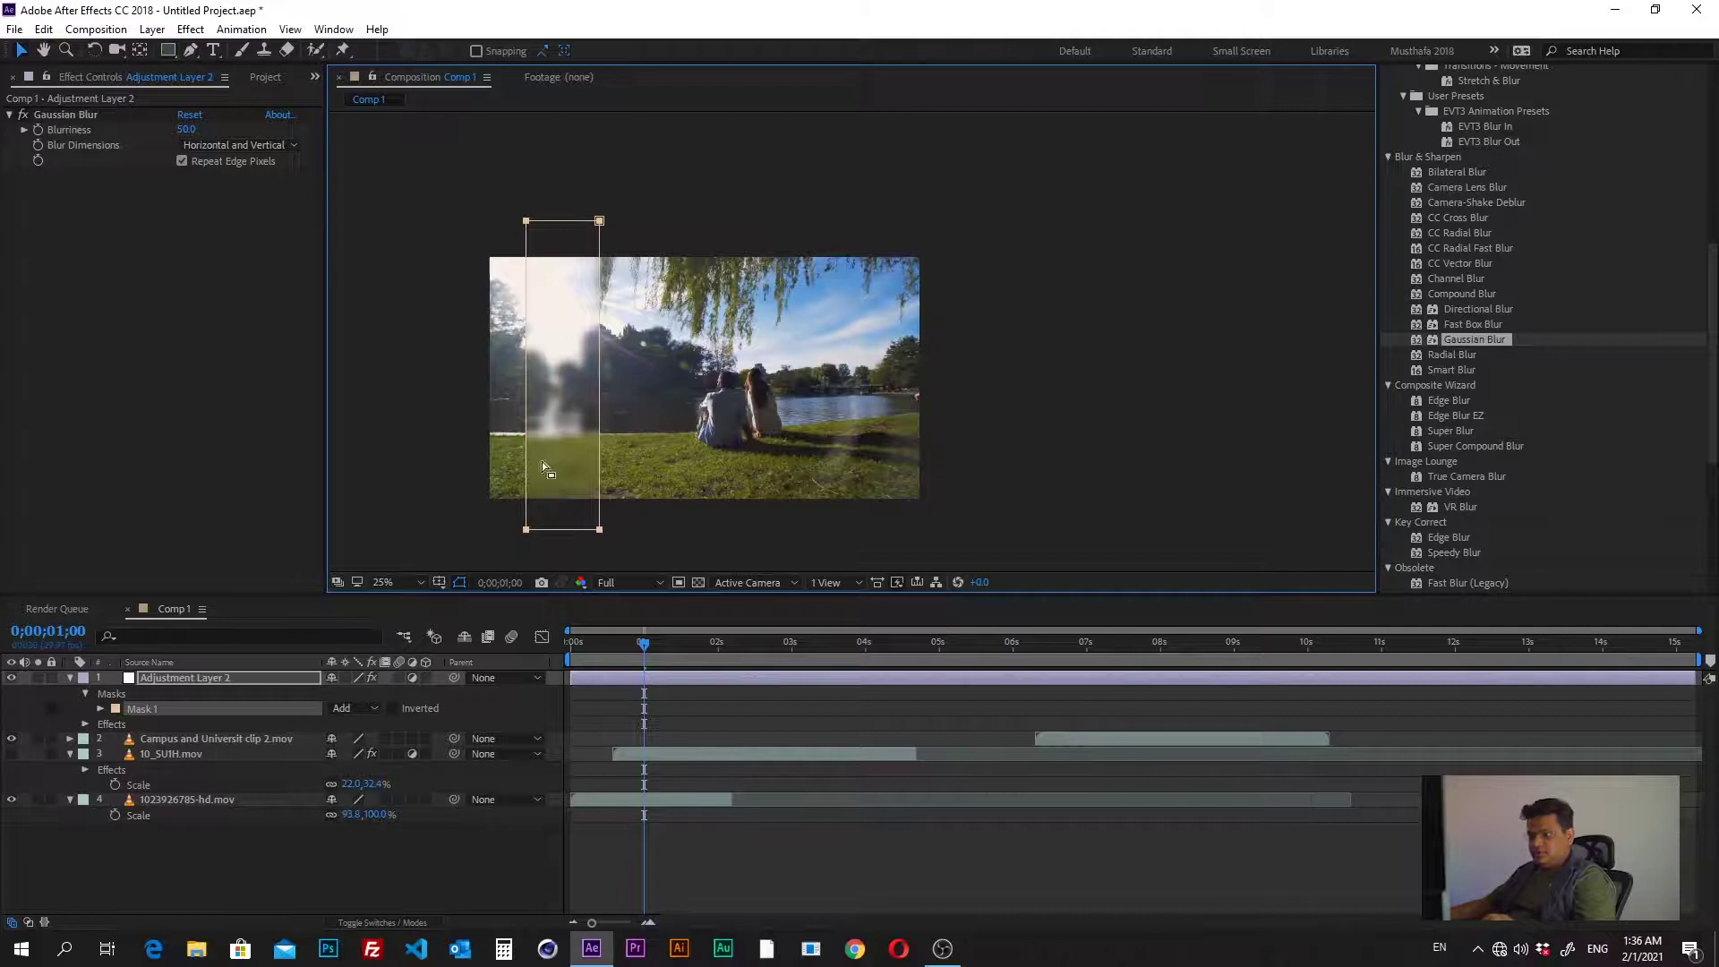
pyautogui.press('Home')
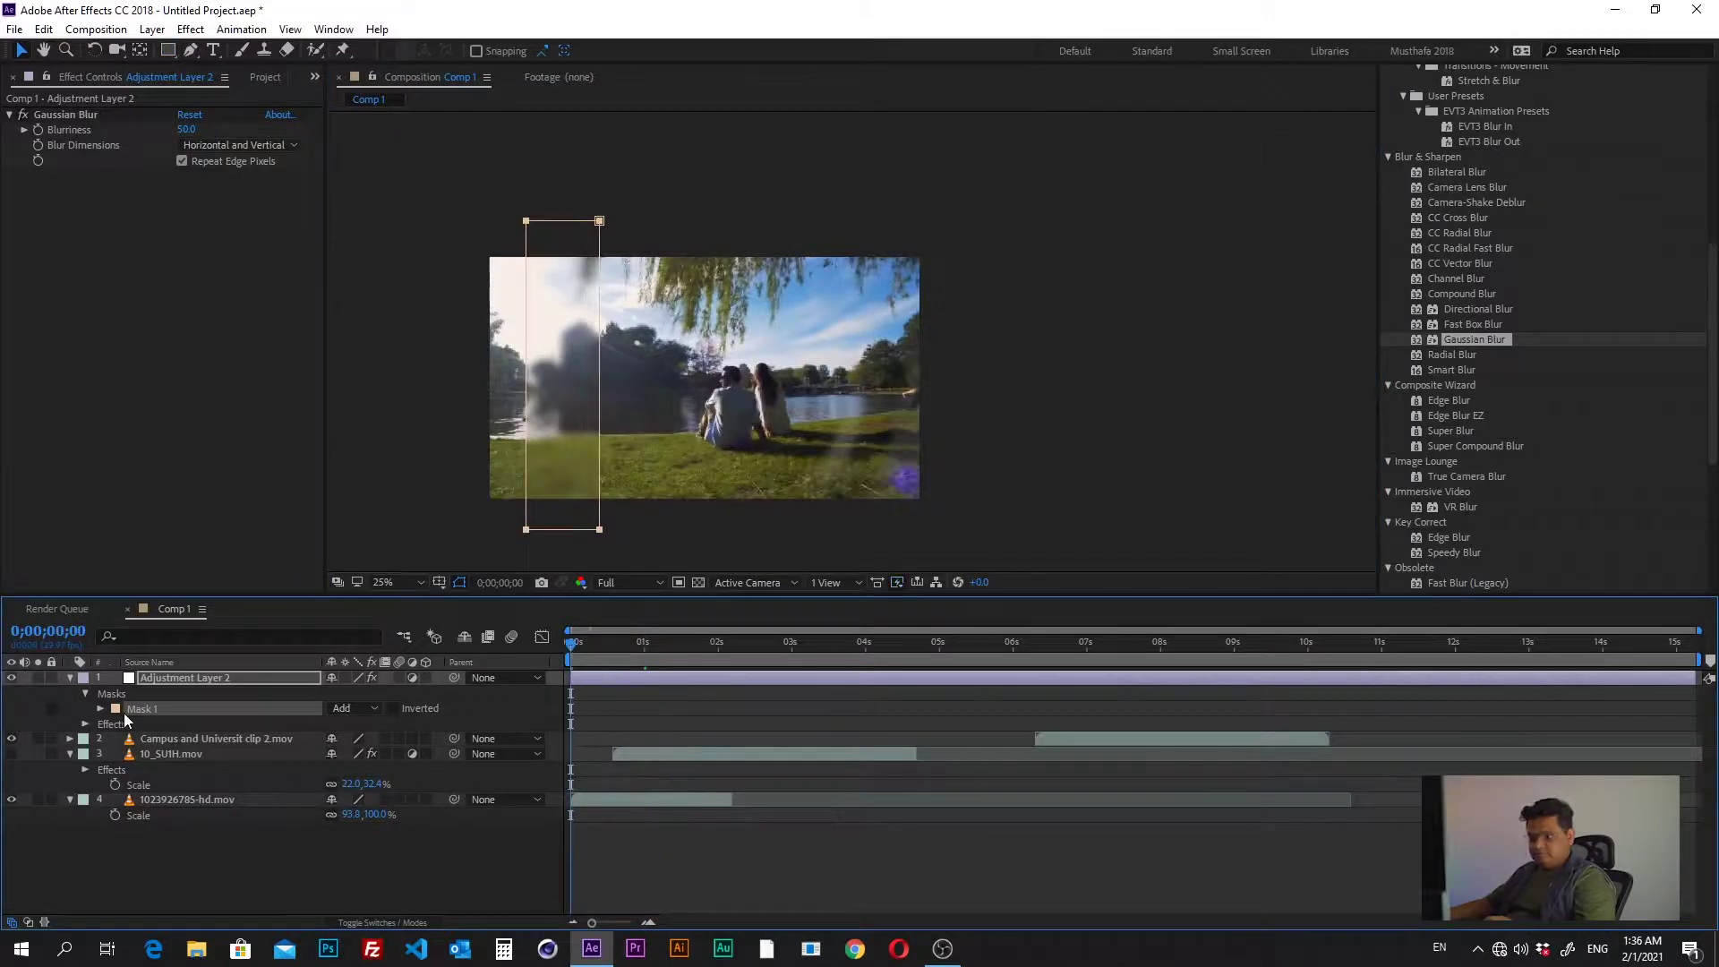
pyautogui.hotkey('alt', 'm')
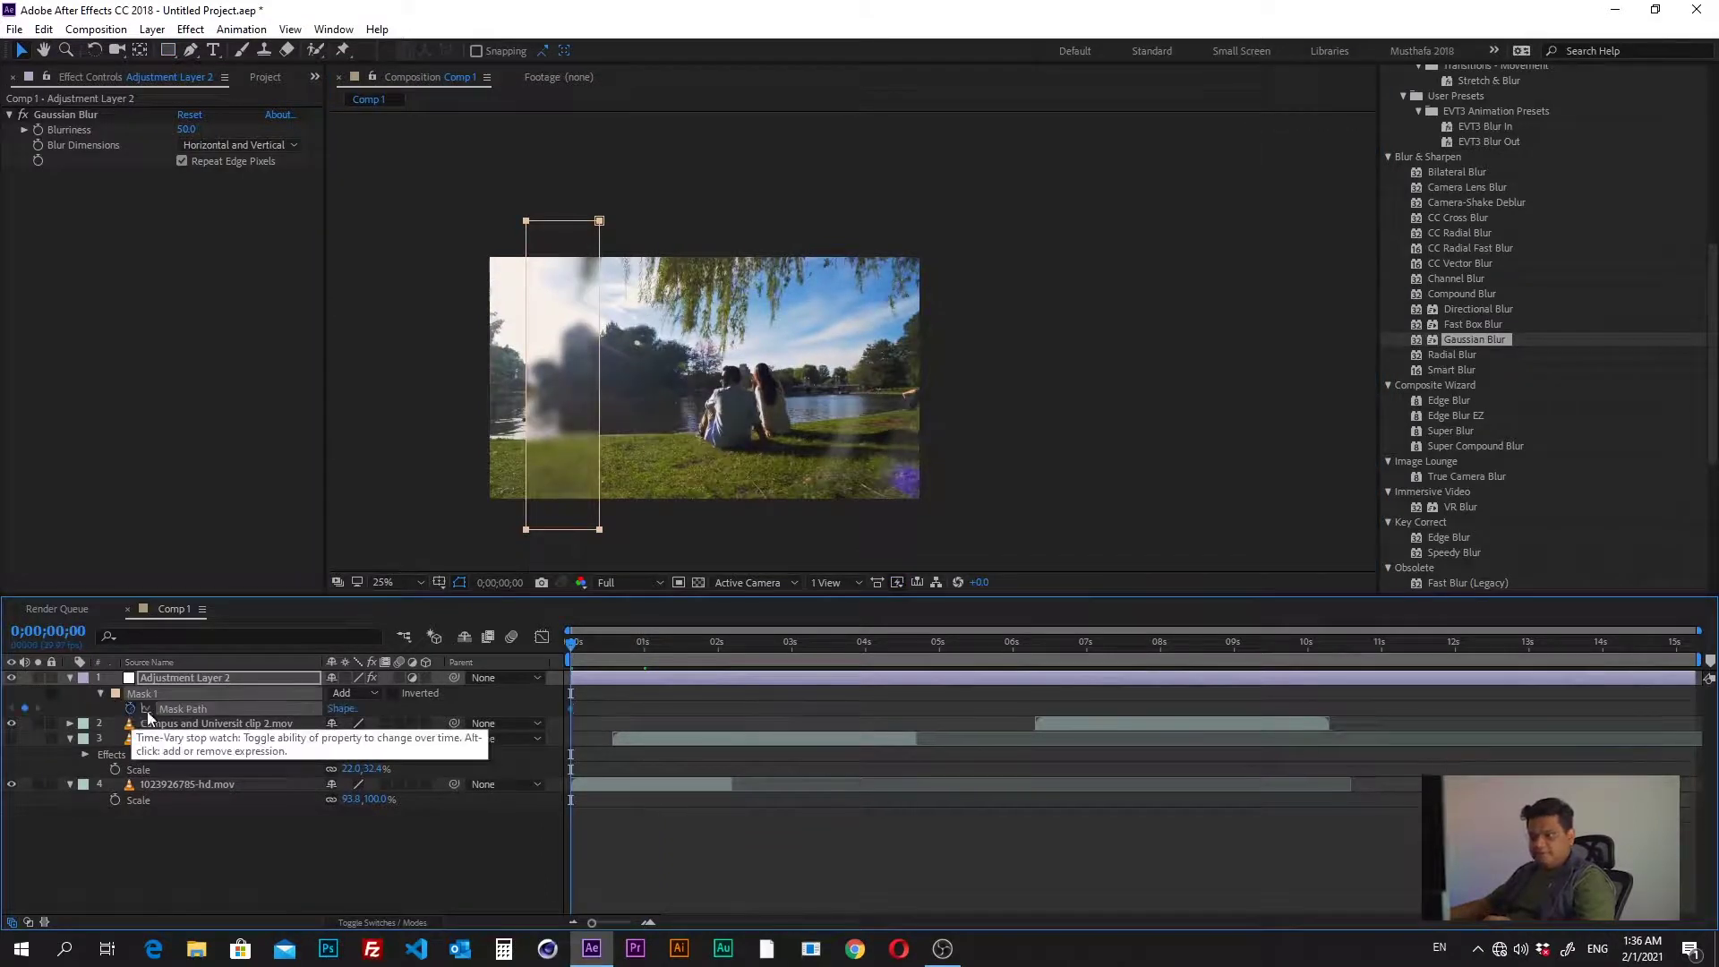
pyautogui.moveTo(569, 656); pyautogui.dragTo(661, 645)
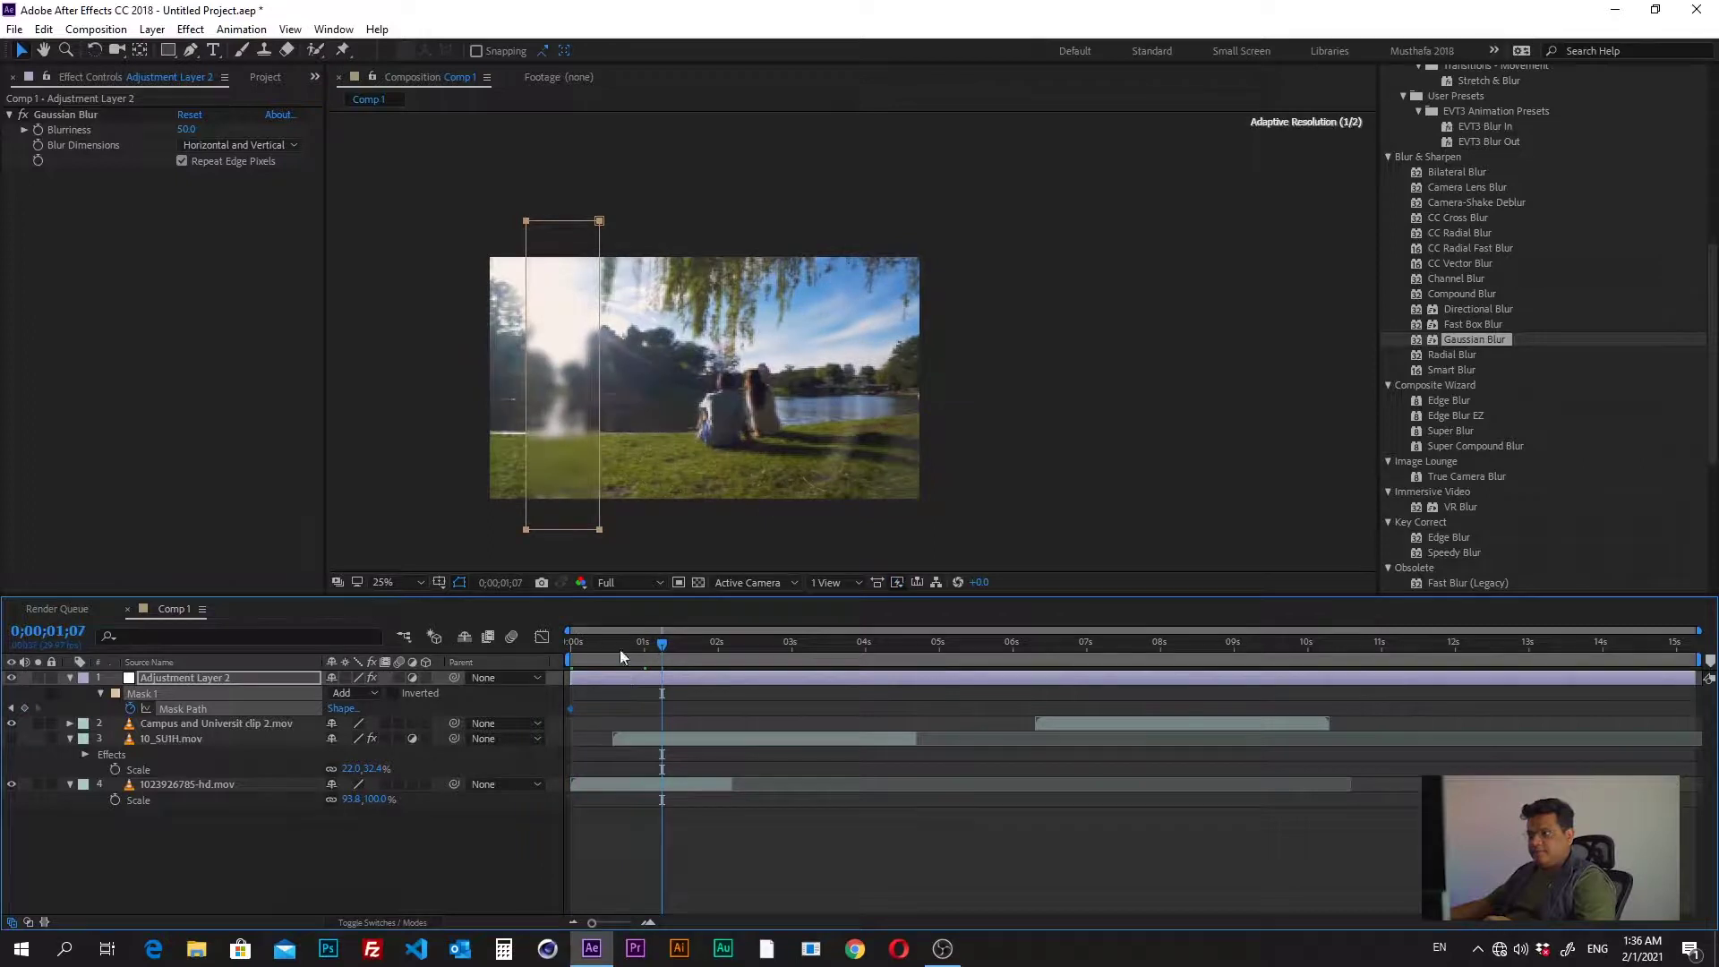
pyautogui.moveTo(601, 534); pyautogui.dragTo(1020, 534)
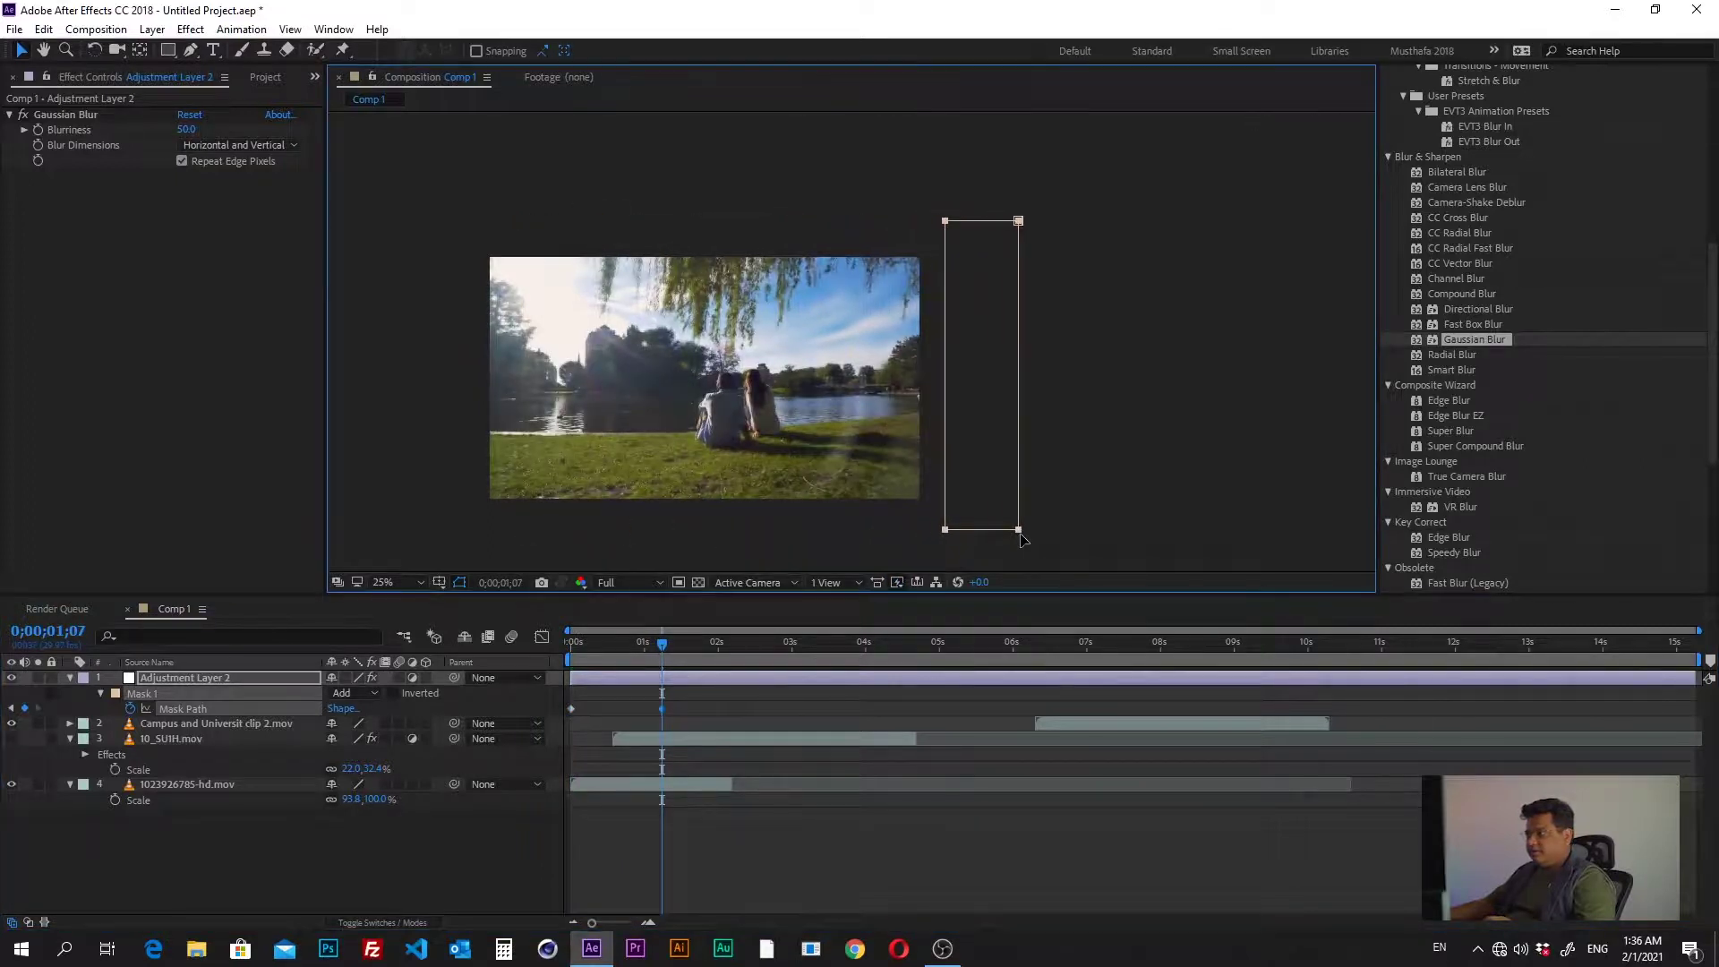
pyautogui.moveTo(604, 659); pyautogui.dragTo(551, 658)
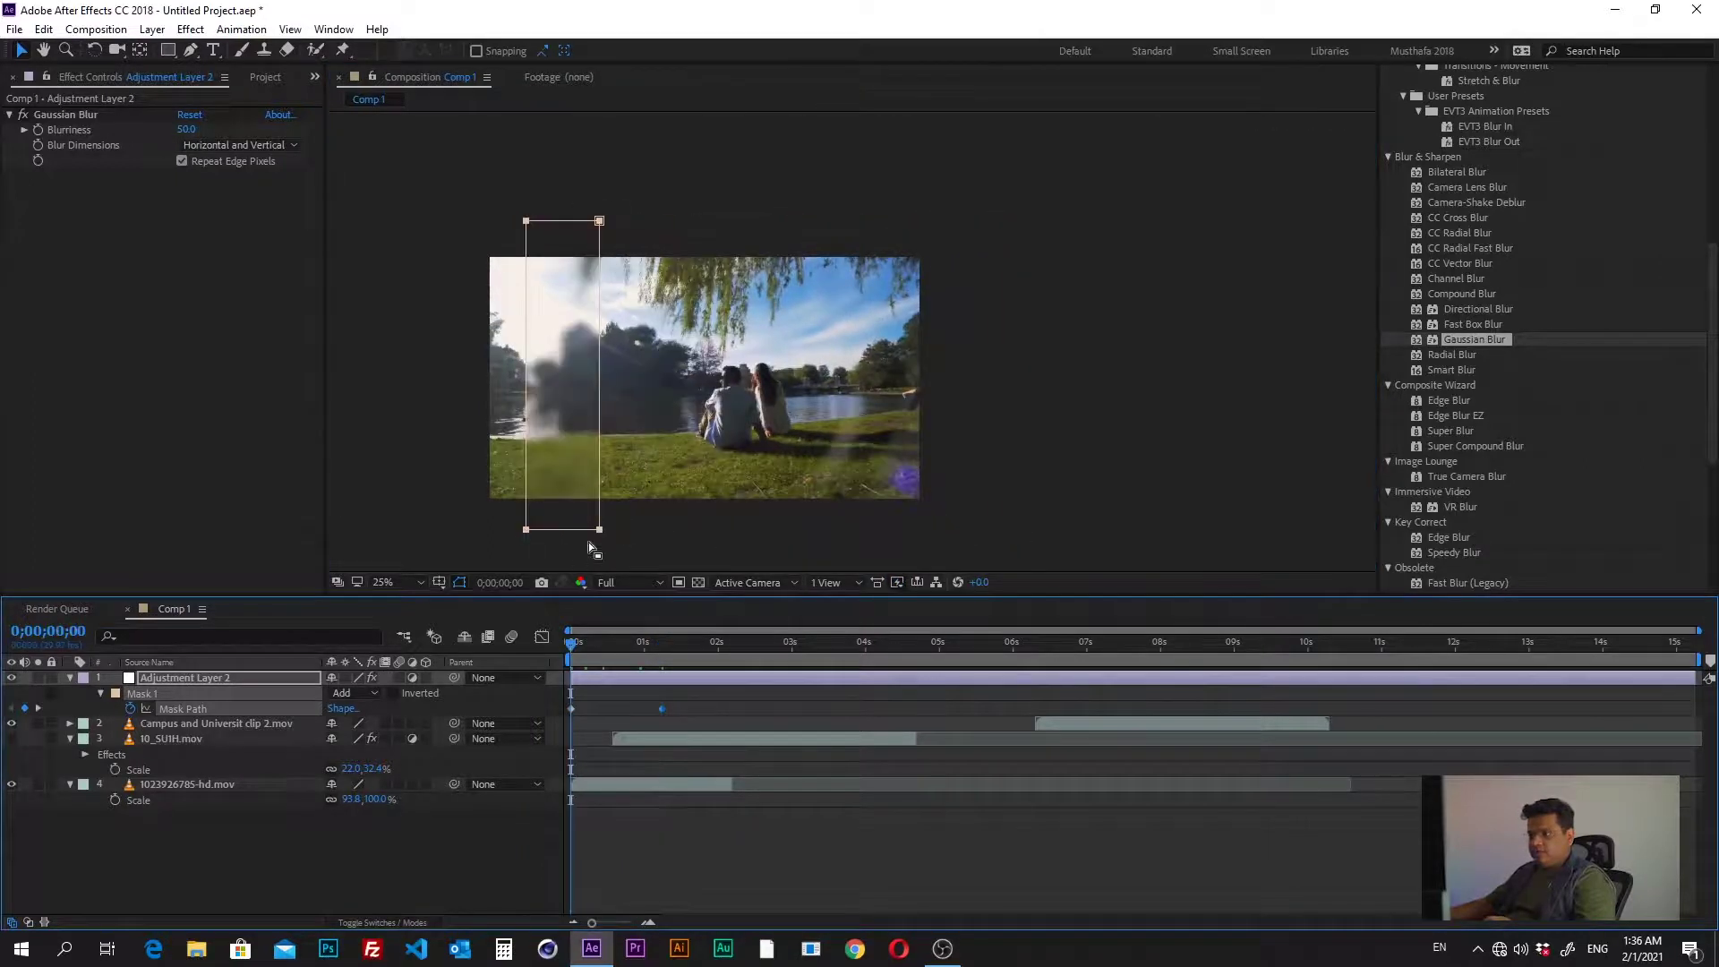
pyautogui.moveTo(599, 533); pyautogui.dragTo(476, 534)
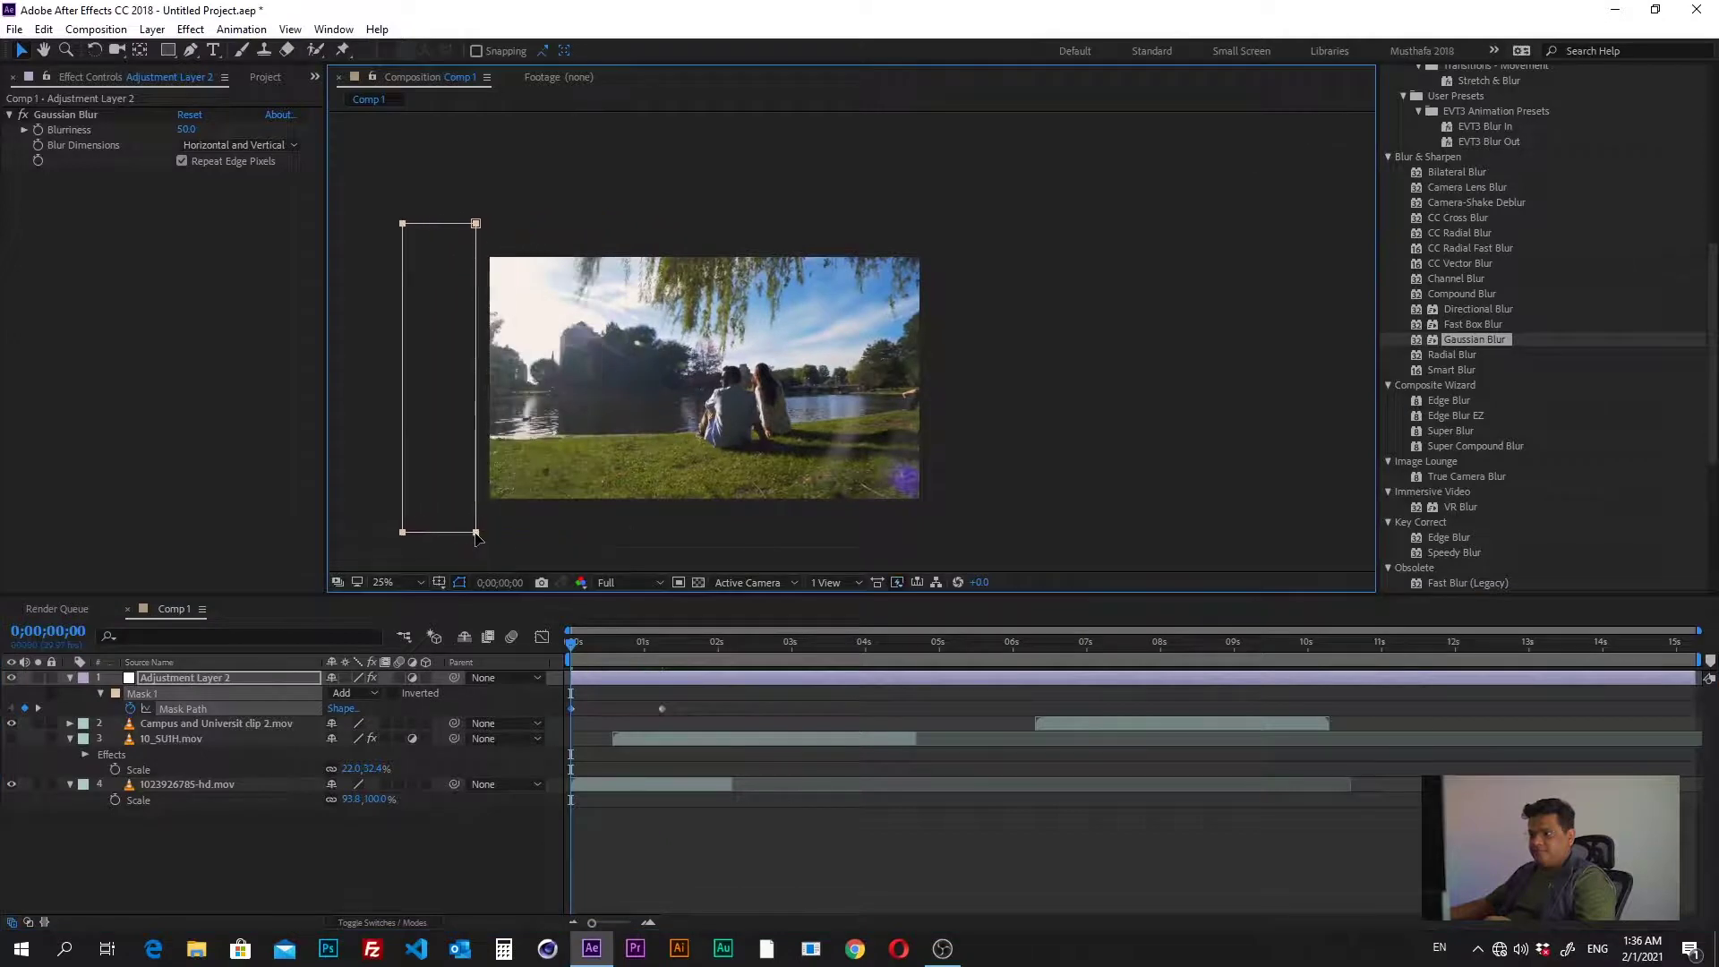
# Deselect the layer and preview the blur sweep animation
pyautogui.click(618, 714)
pyautogui.press('space')
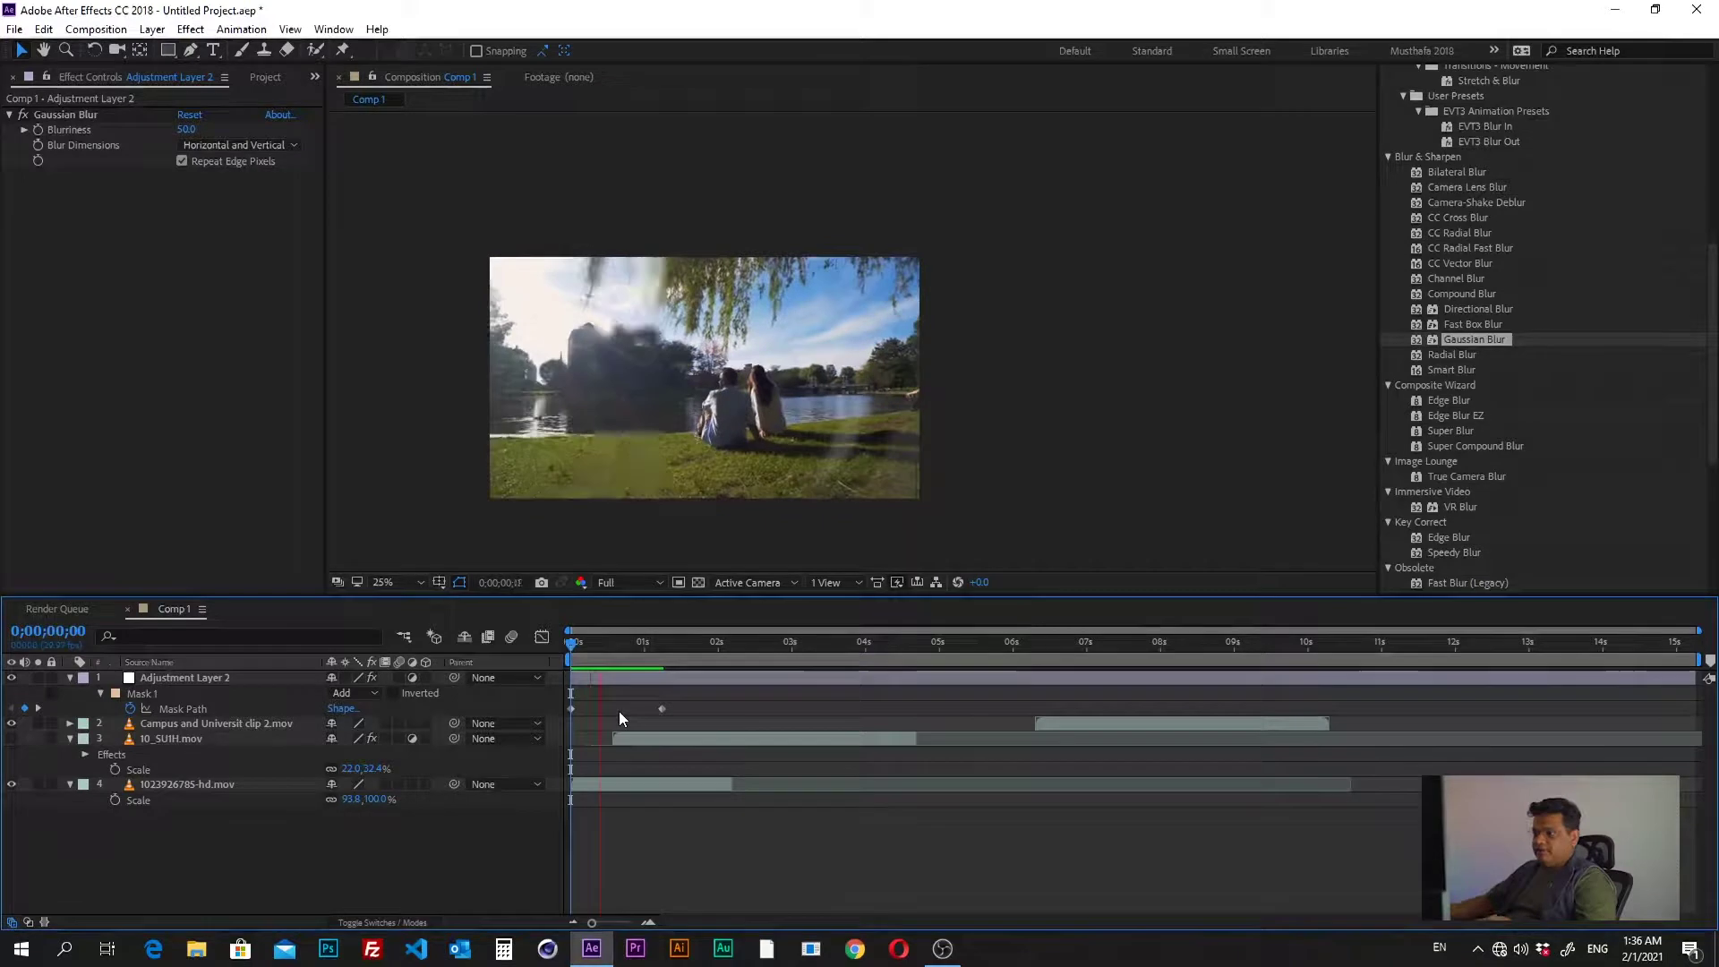
pyautogui.click(410, 583)
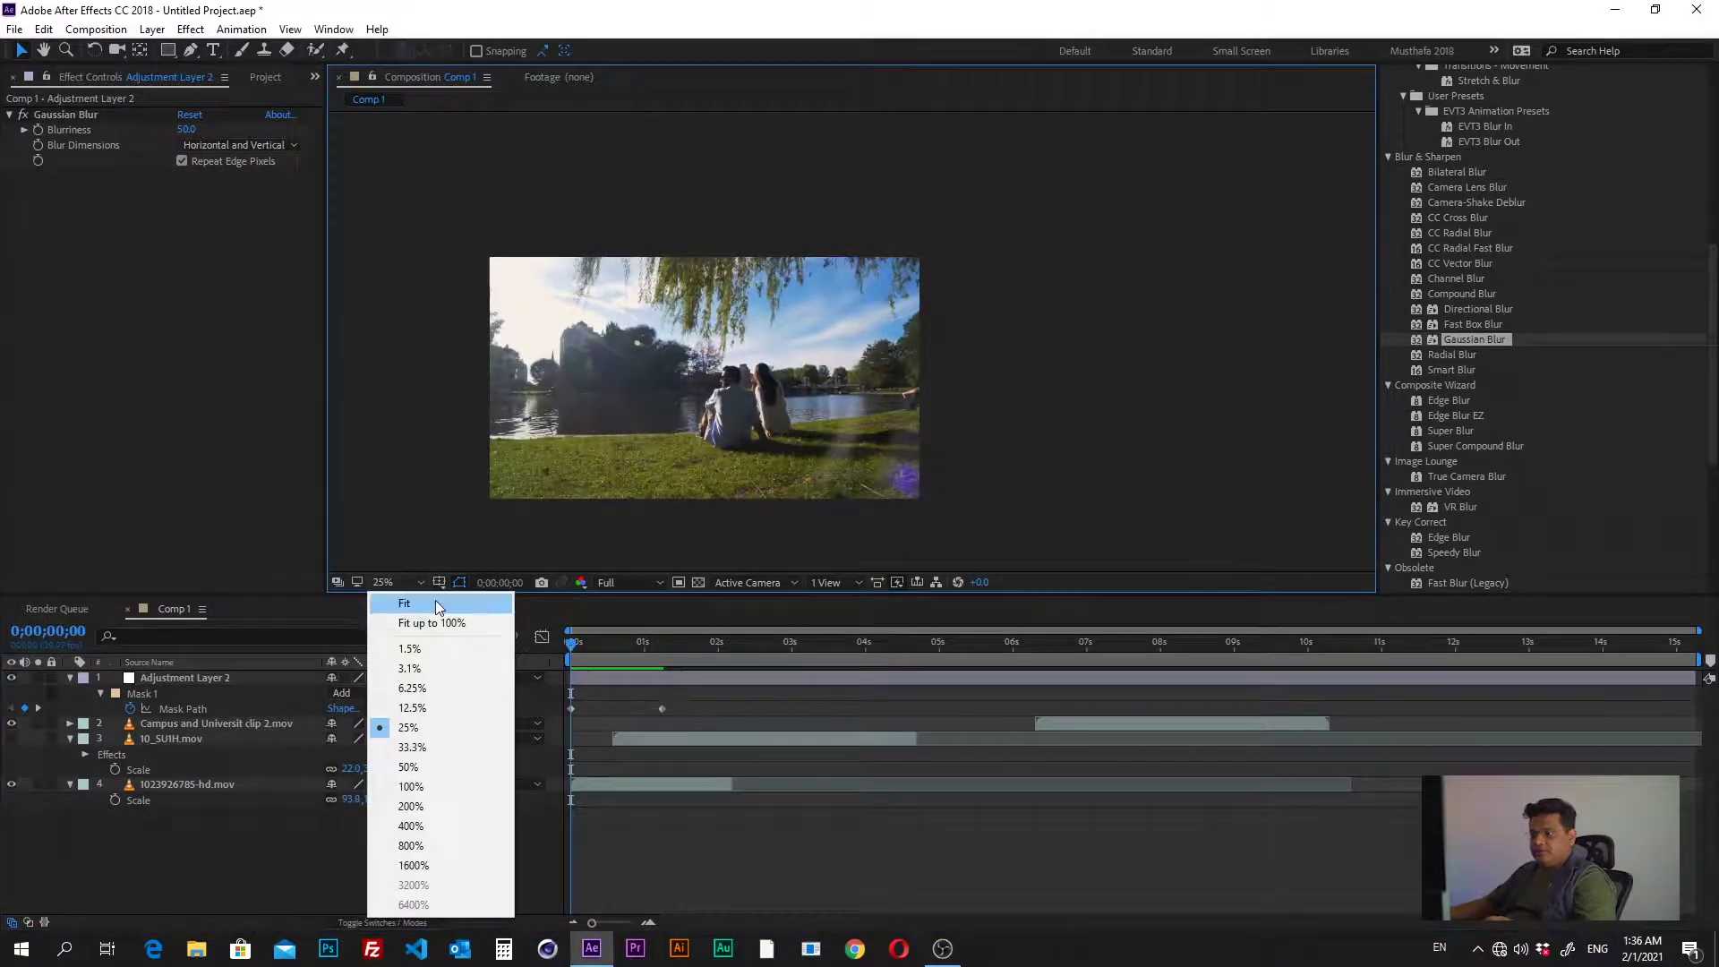
# Preview at Fit zoom, then move the end Mask Path keyframe from 1;07 to about 2;27
pyautogui.click(433, 602)
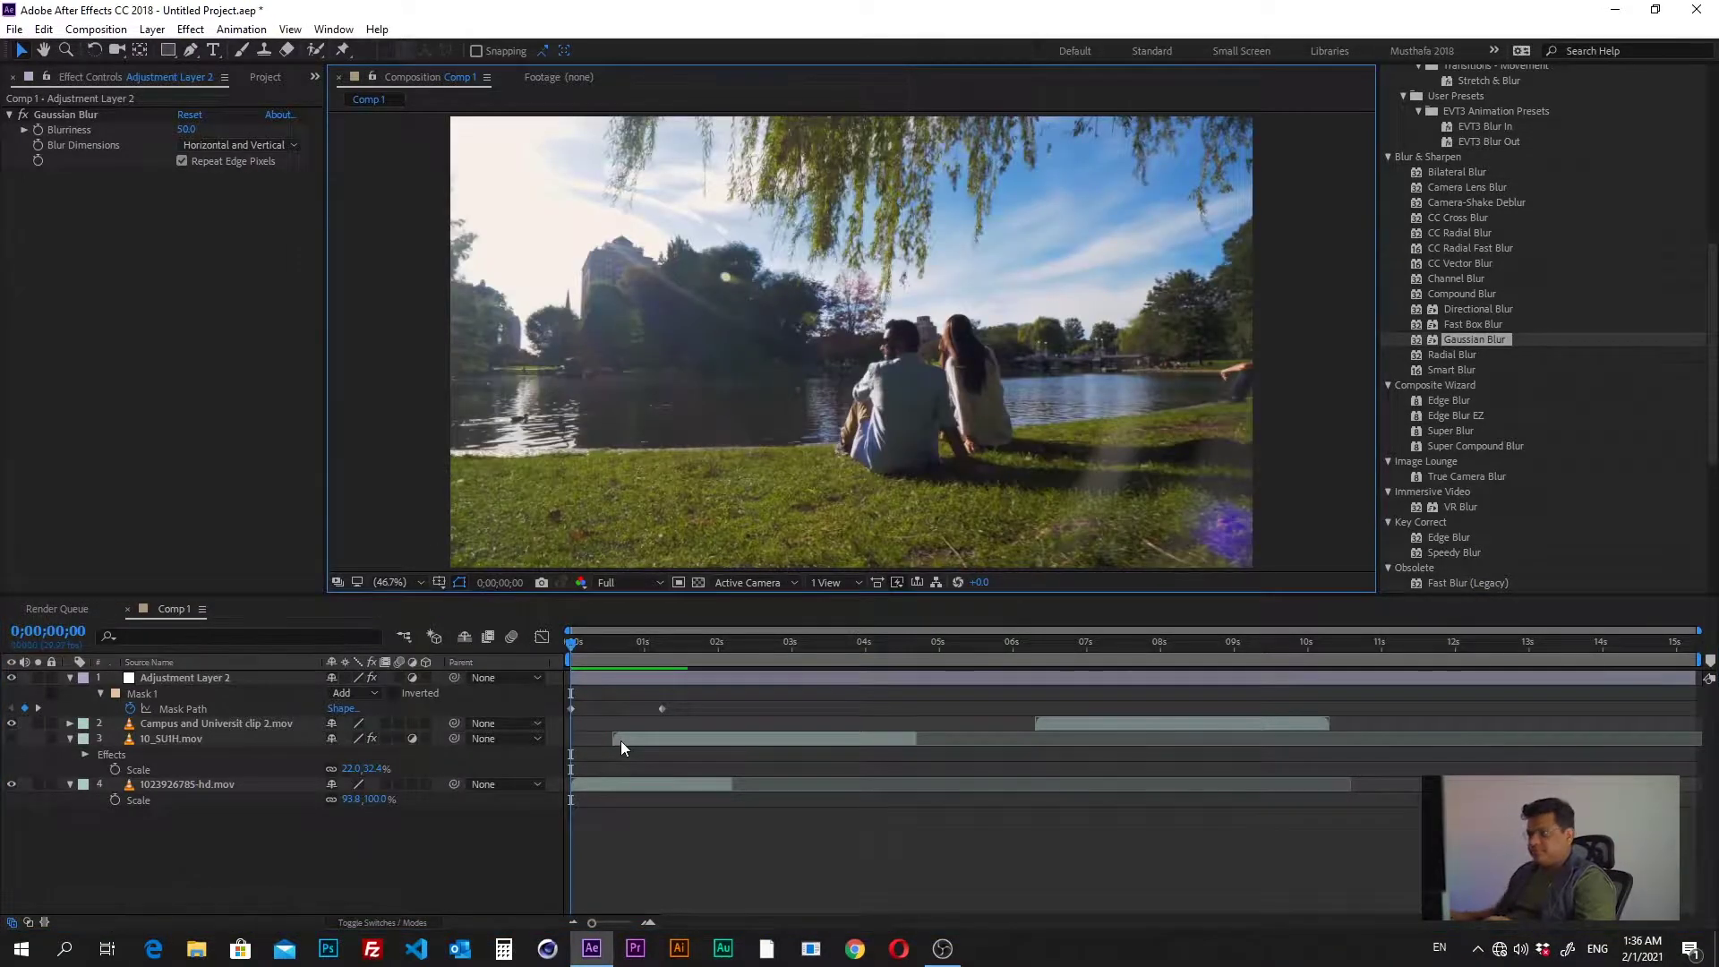
pyautogui.press('space')
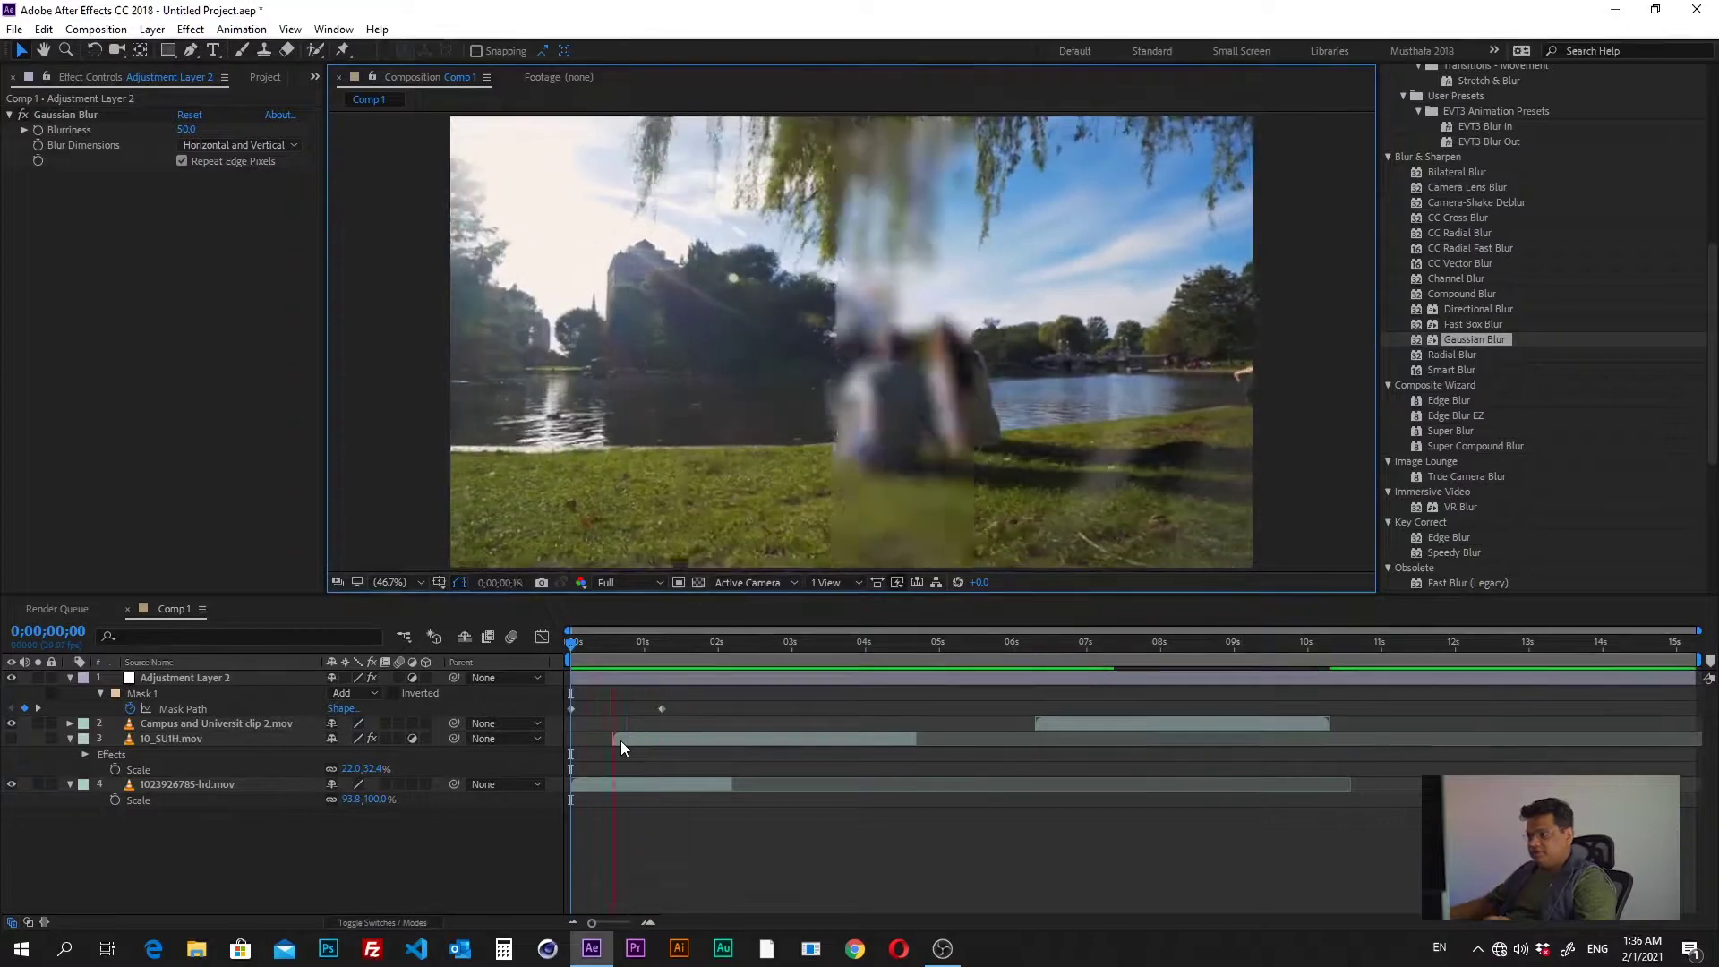
pyautogui.click(663, 708)
pyautogui.moveTo(669, 711); pyautogui.dragTo(786, 706)
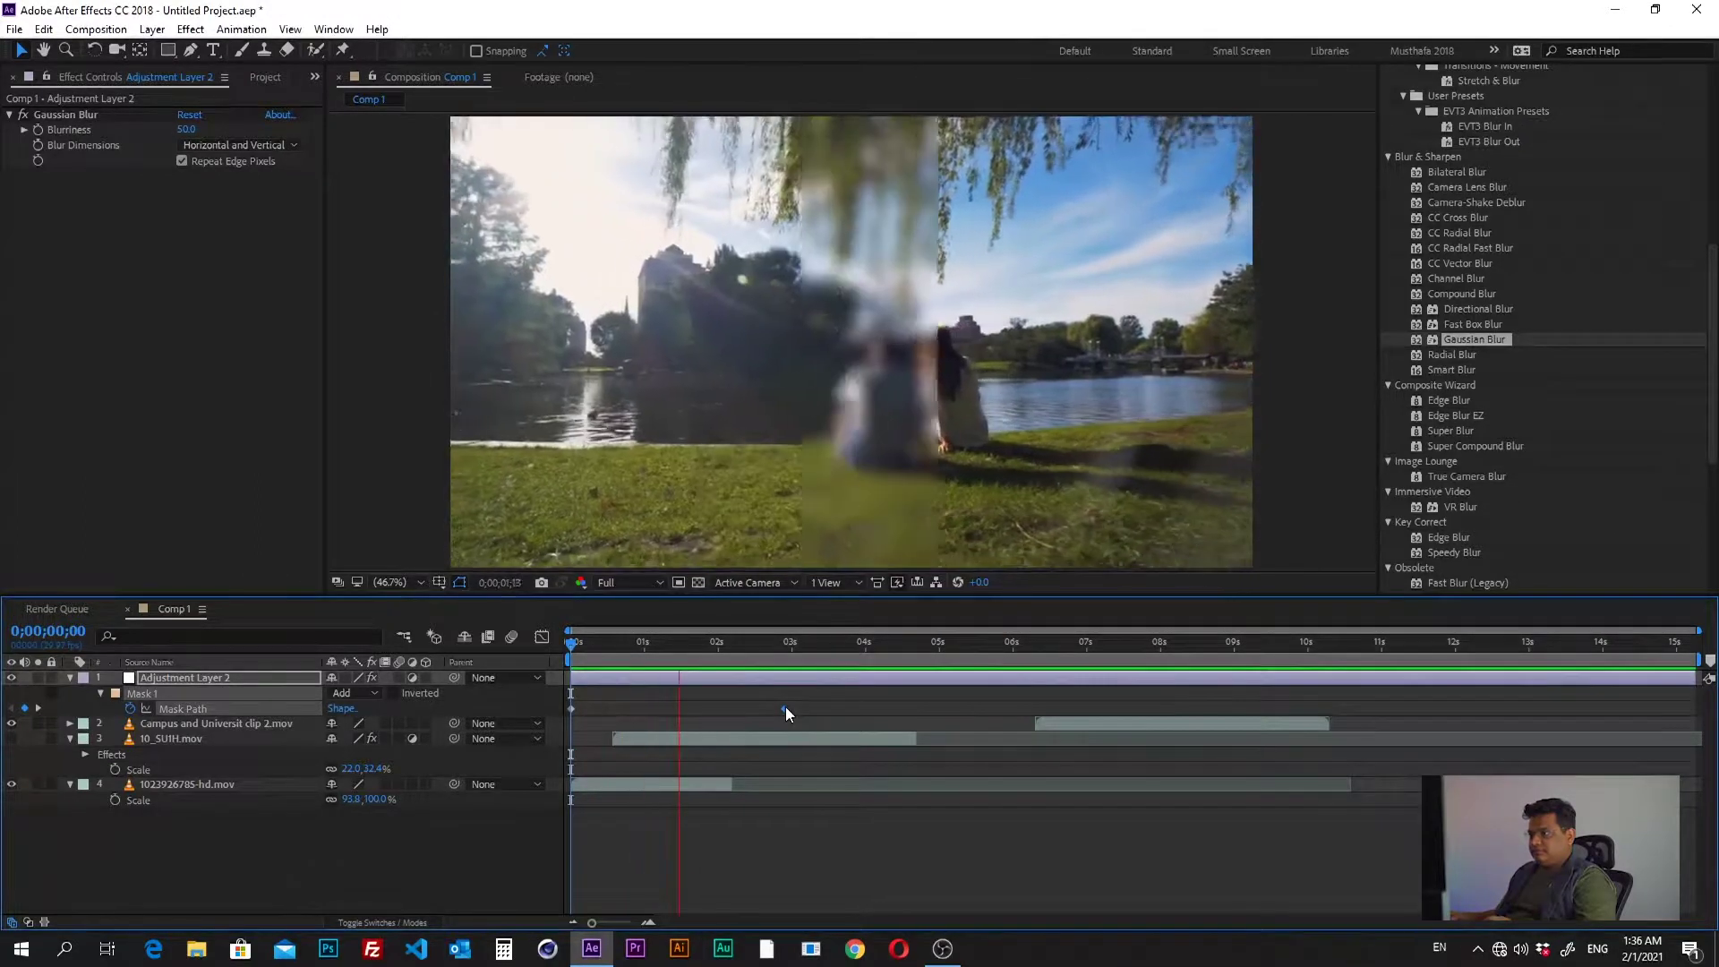
pyautogui.moveTo(672, 664)
pyautogui.mouseDown()
pyautogui.moveTo(616, 680)
pyautogui.moveTo(600, 707)
pyautogui.mouseUp()
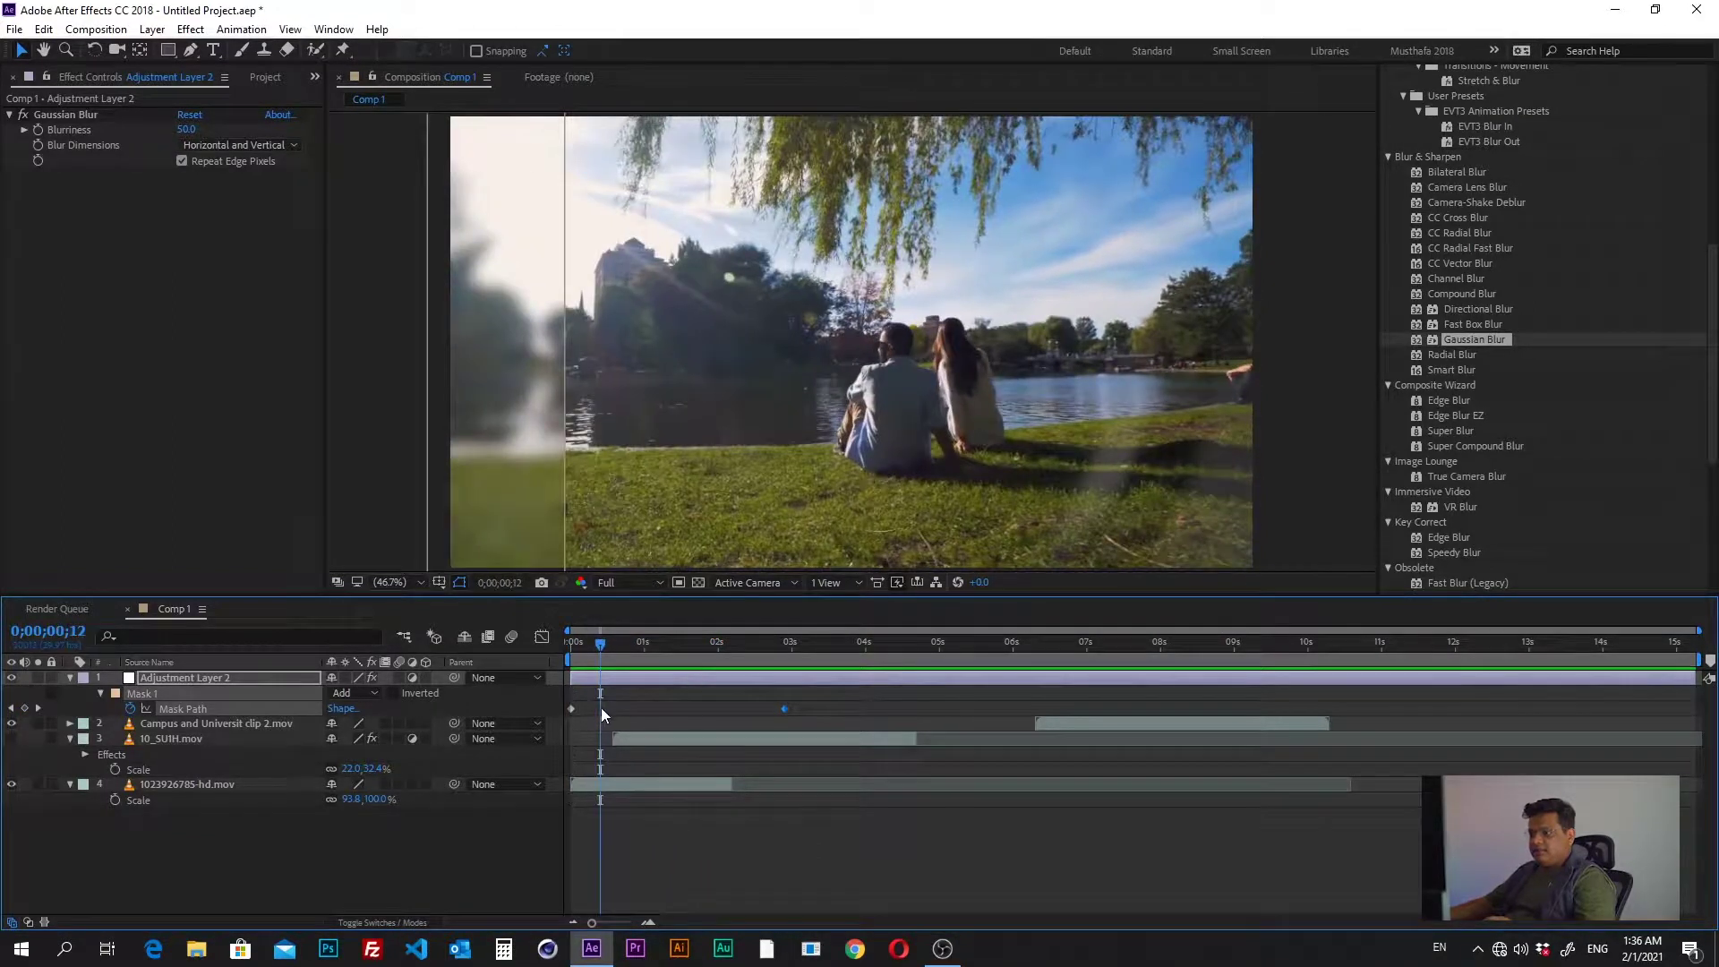
# Enlarge the composition viewer above the timeline and scrub Adjustment Layer 2's sweep to about 1;29
pyautogui.click(600, 708)
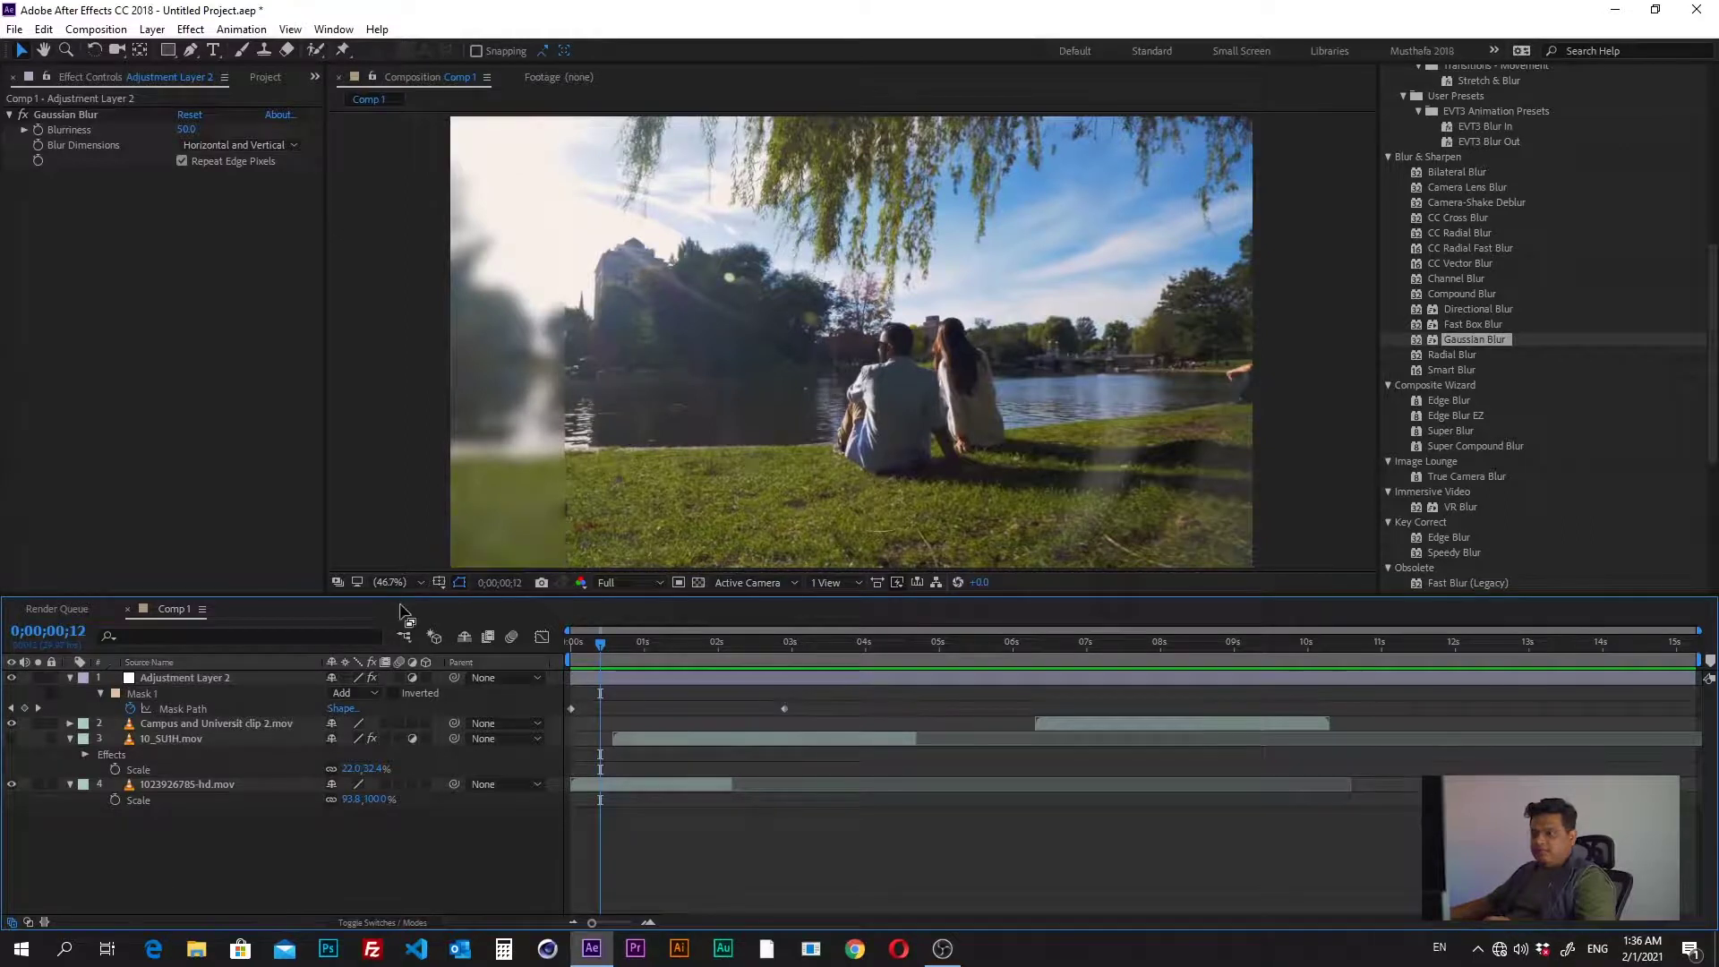
pyautogui.moveTo(407, 594); pyautogui.dragTo(405, 638)
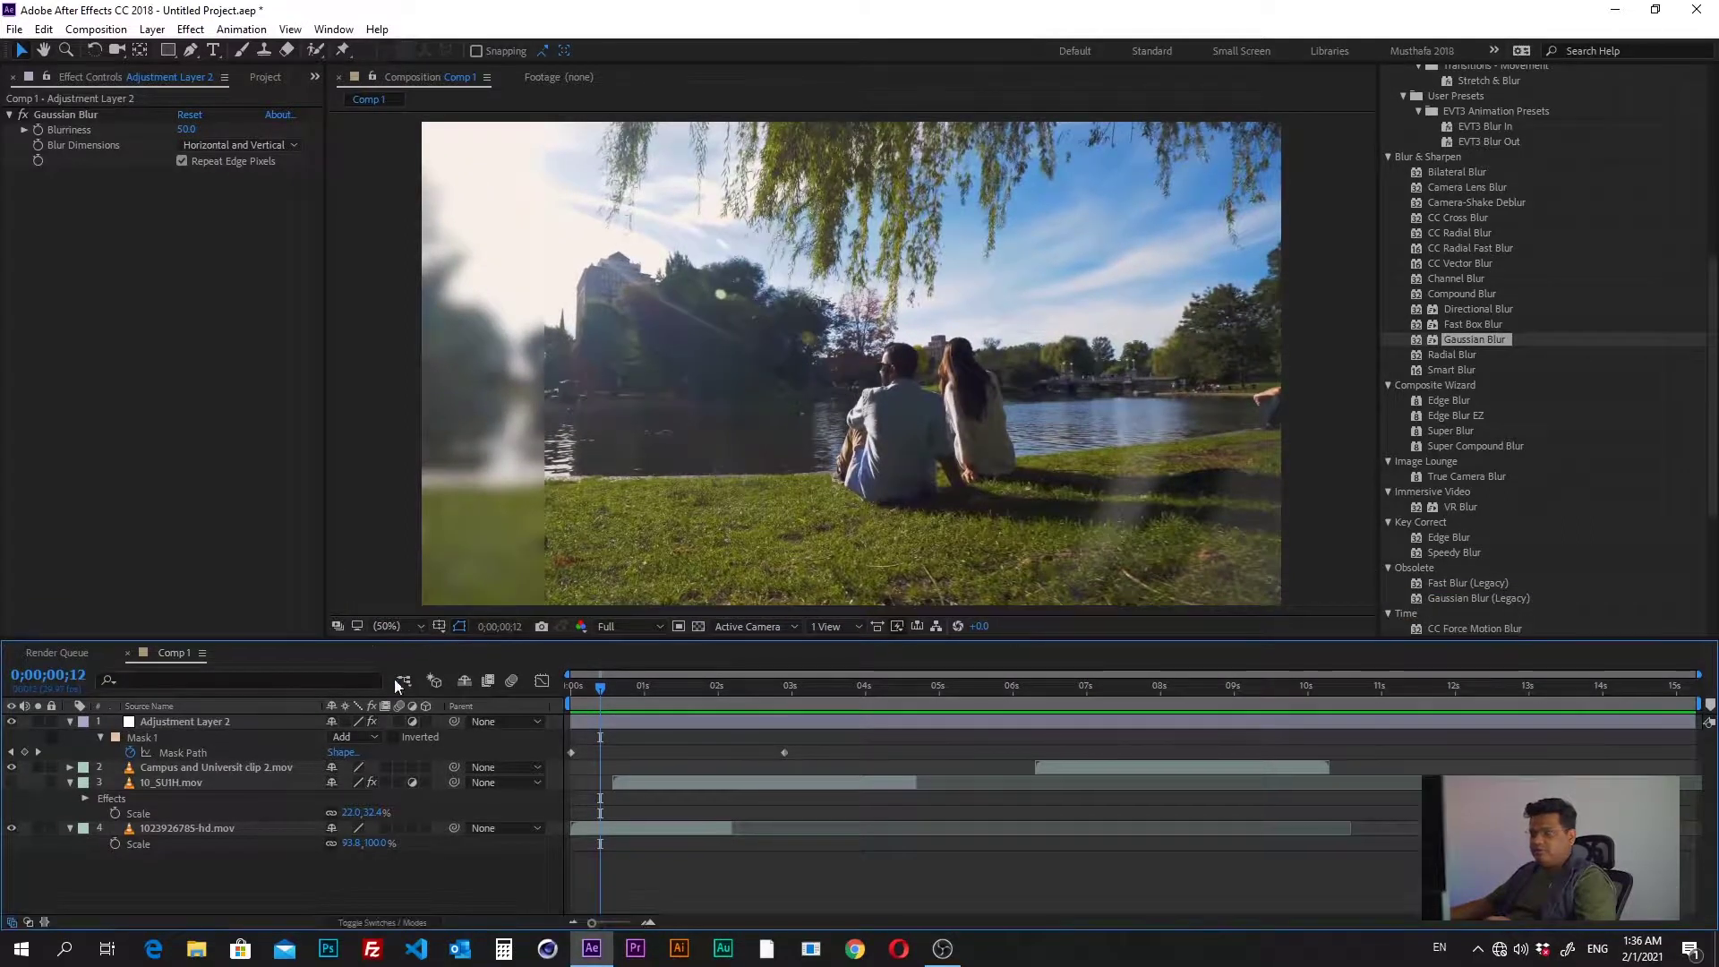
pyautogui.click(185, 722)
pyautogui.scroll(-2, 744, 370)
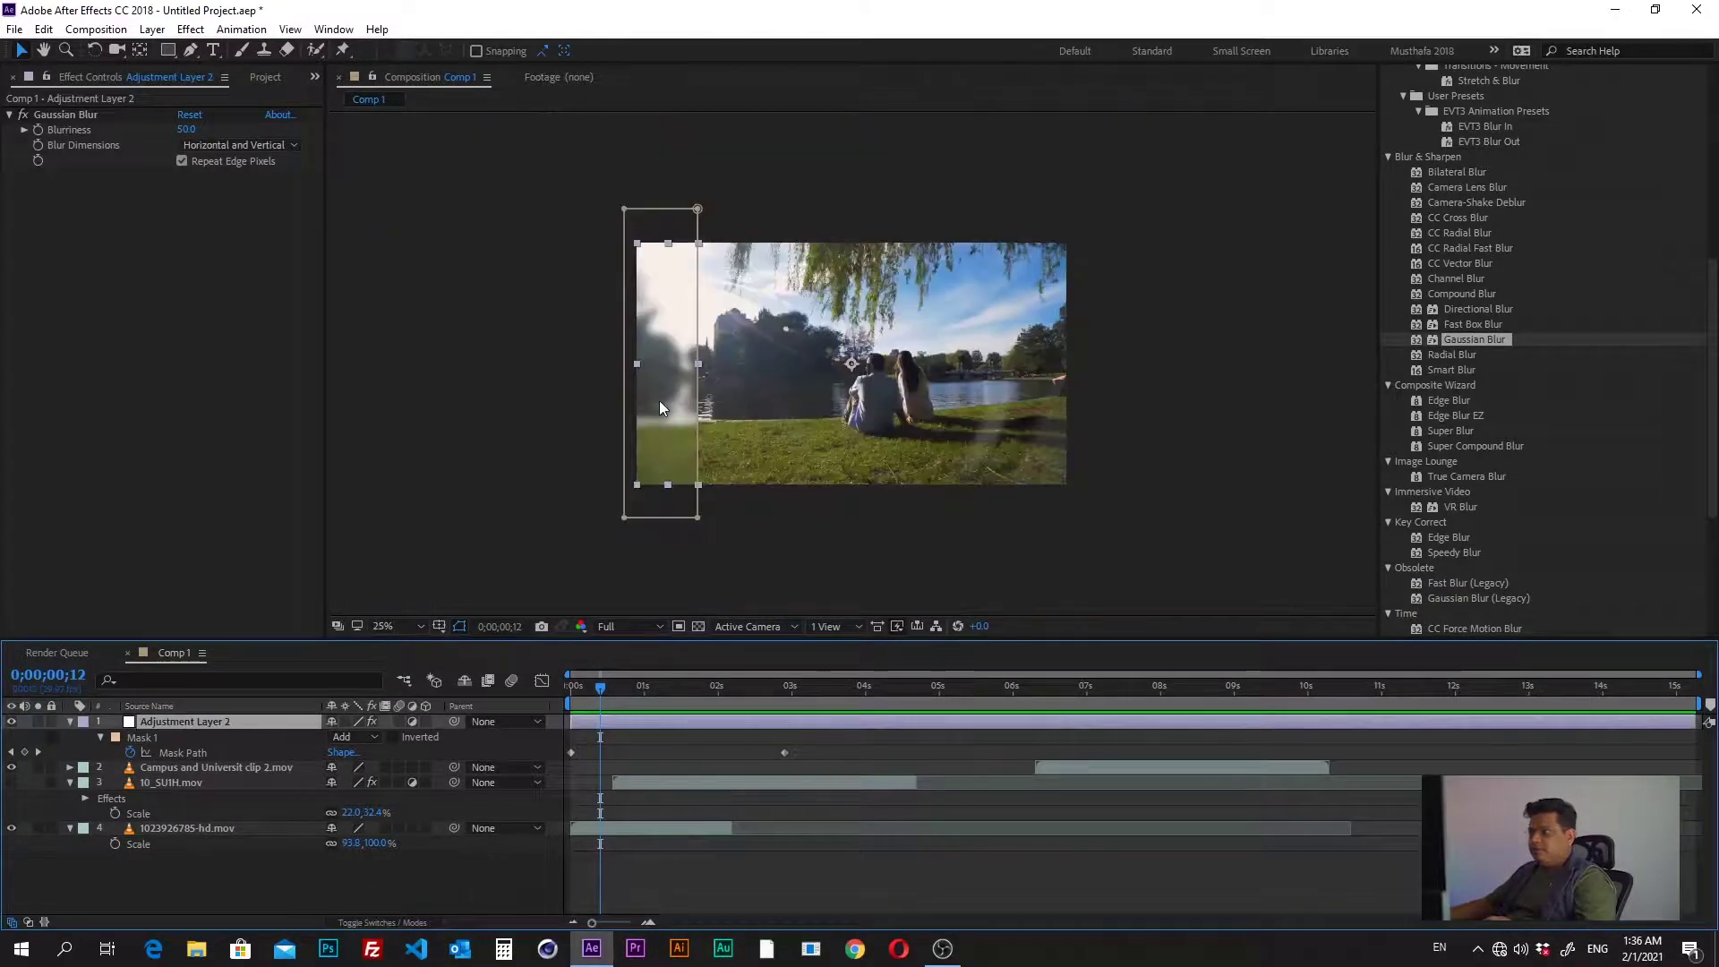
pyautogui.scroll(2, 659, 400)
pyautogui.moveTo(626, 689)
pyautogui.mouseDown()
pyautogui.moveTo(716, 688)
pyautogui.moveTo(610, 687)
pyautogui.mouseUp()
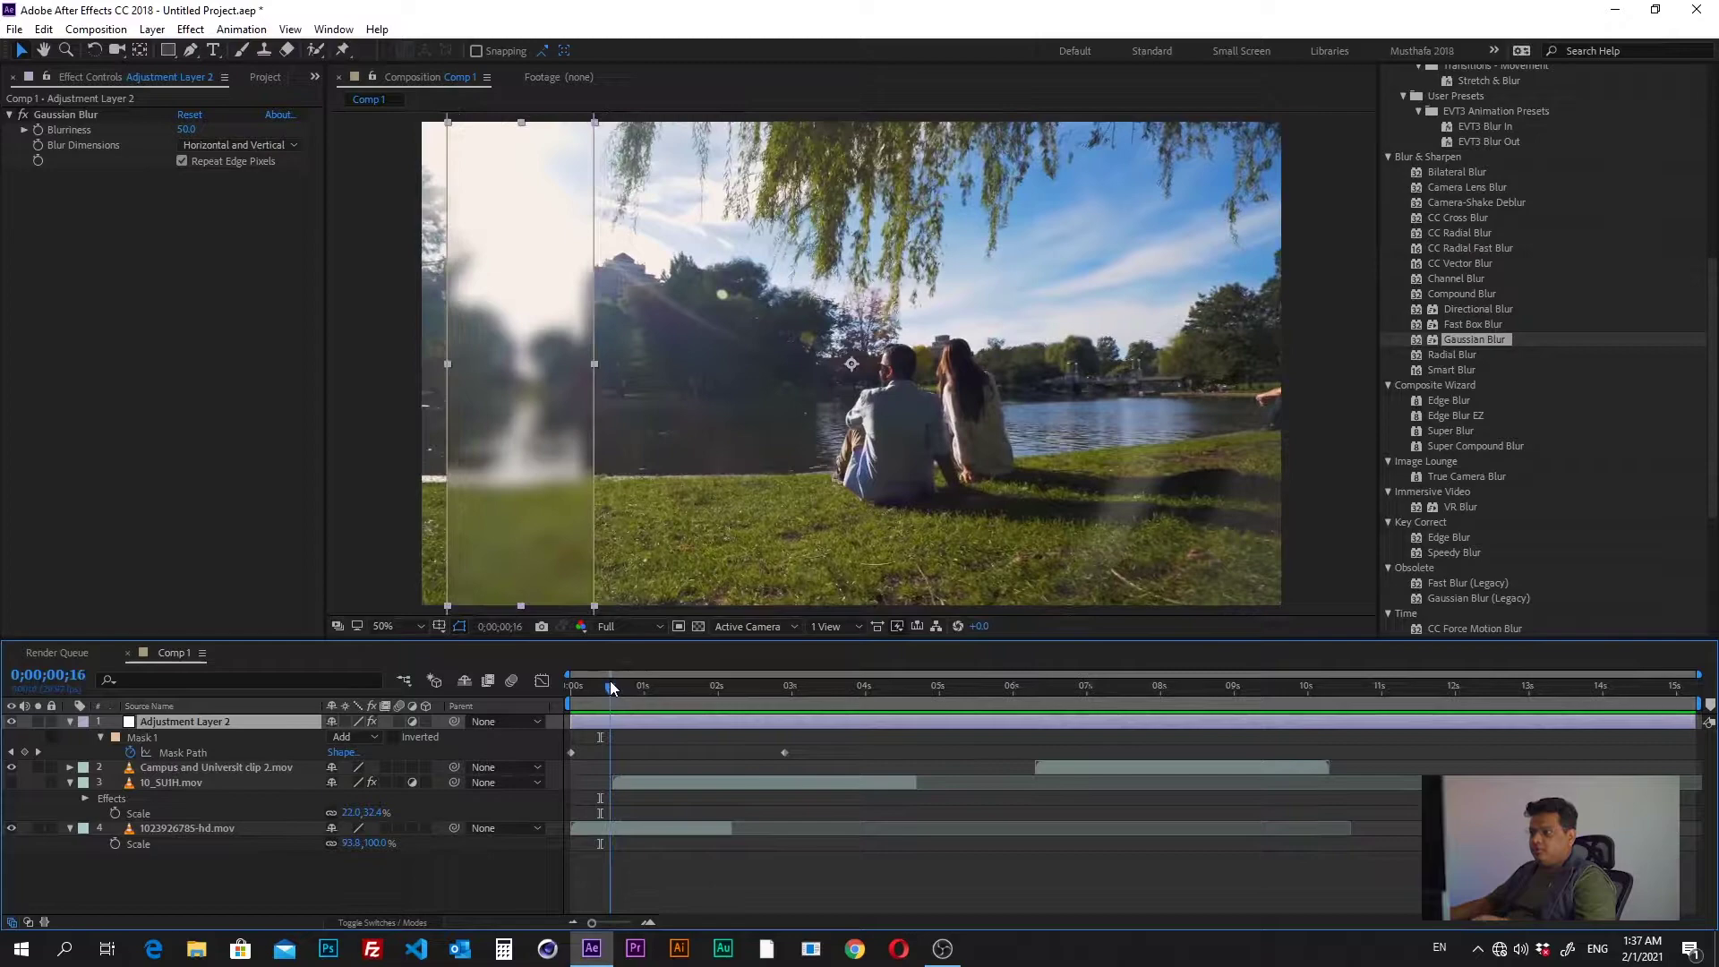